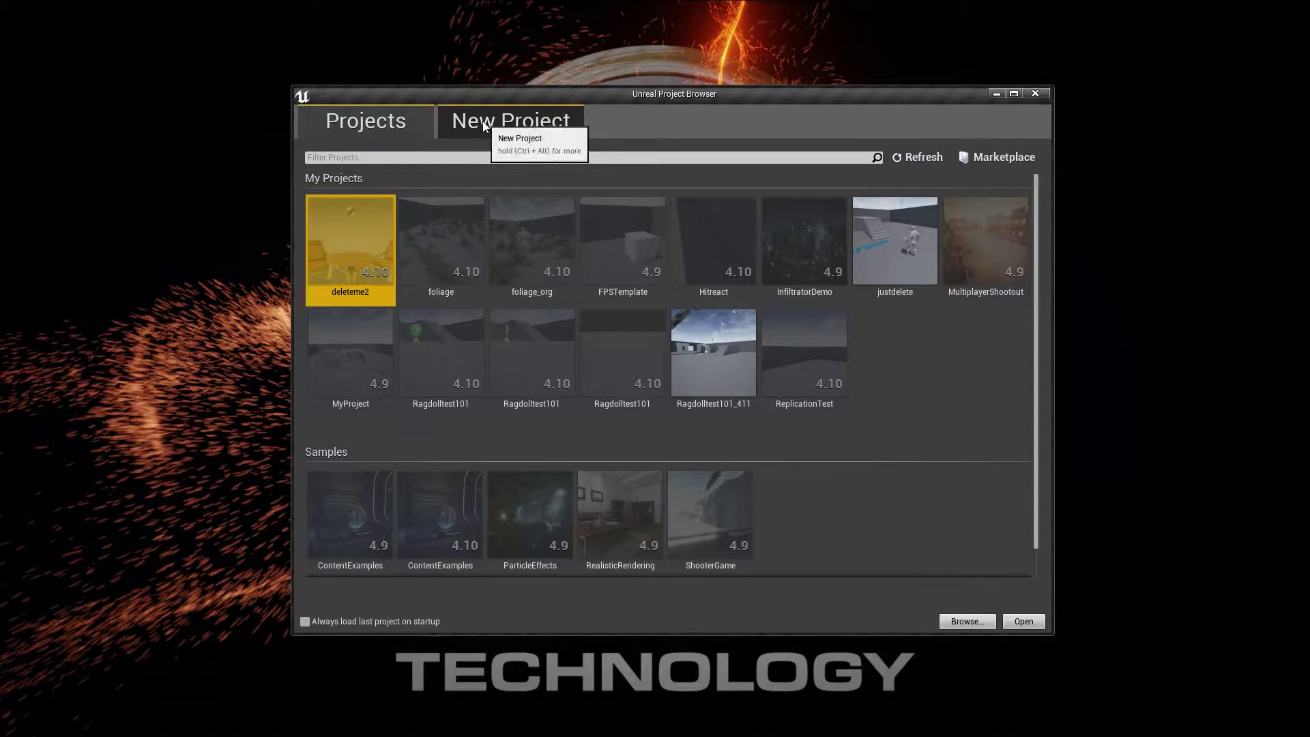
Step: Create a new Blueprint project from the Third Person template and name it FoliageTut
left_click(483, 125)
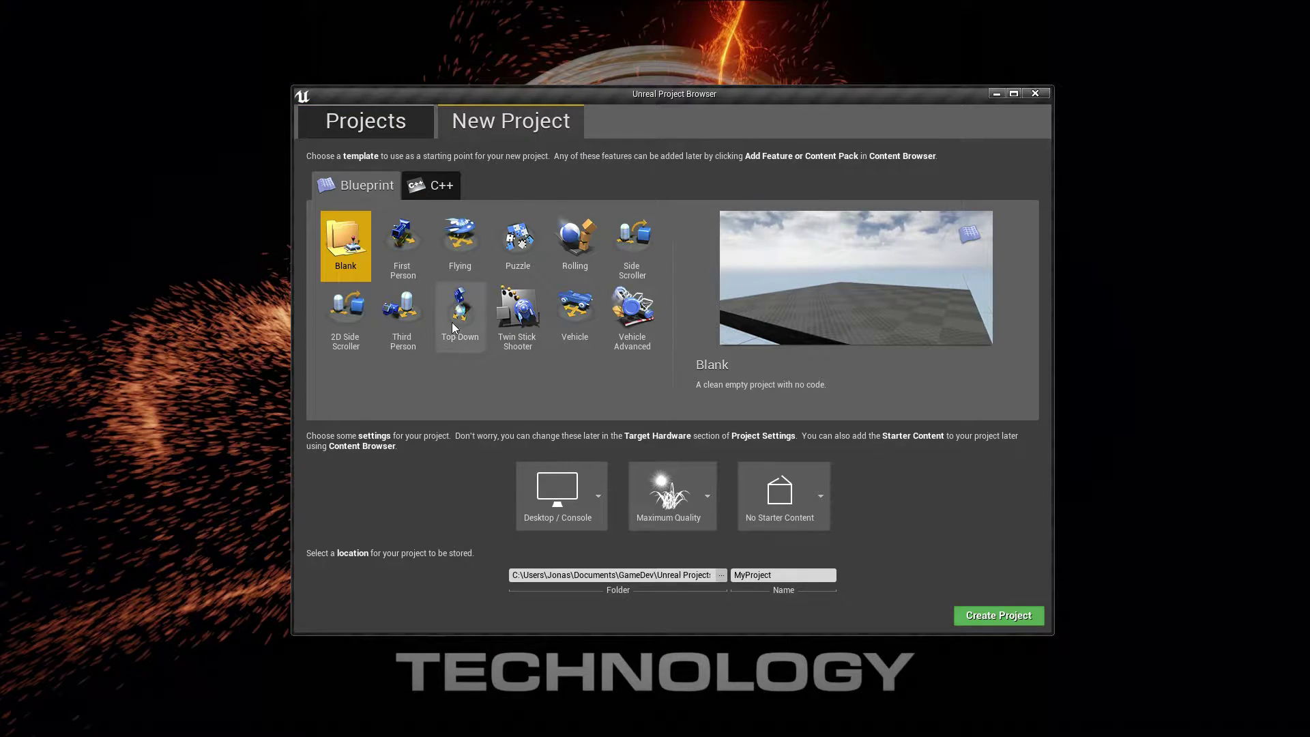
left_click(409, 321)
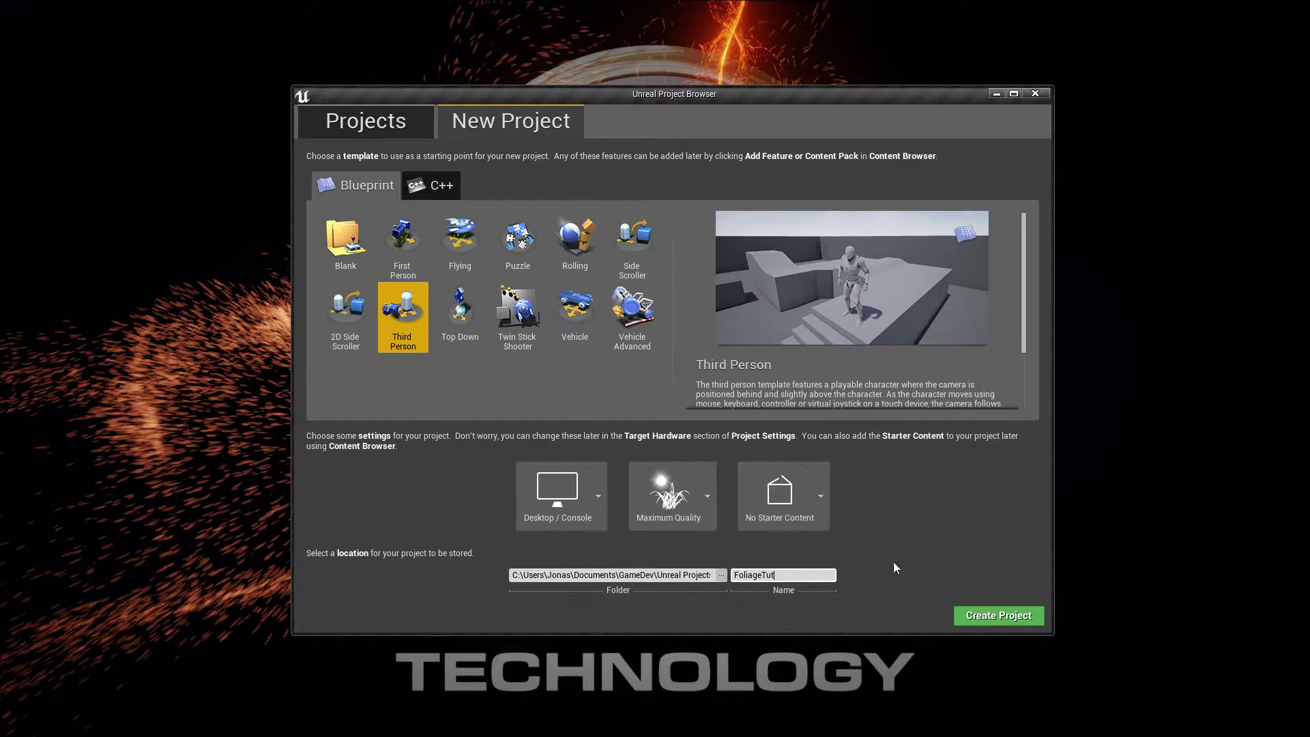
left_click(1015, 615)
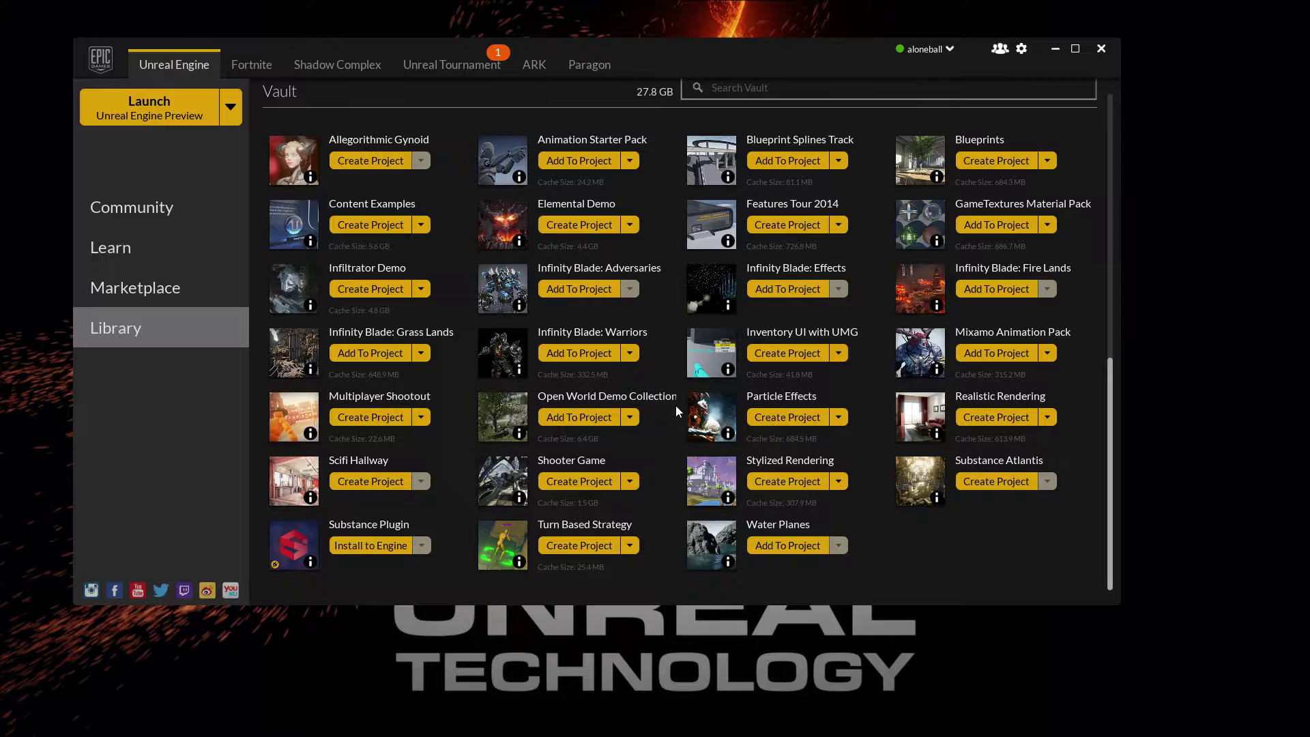
Step: In the Epic Games Launcher, add the Open World Demo Collection to the FoliageTut project using asset version 4.10, then minimize the launcher
left_click(588, 418)
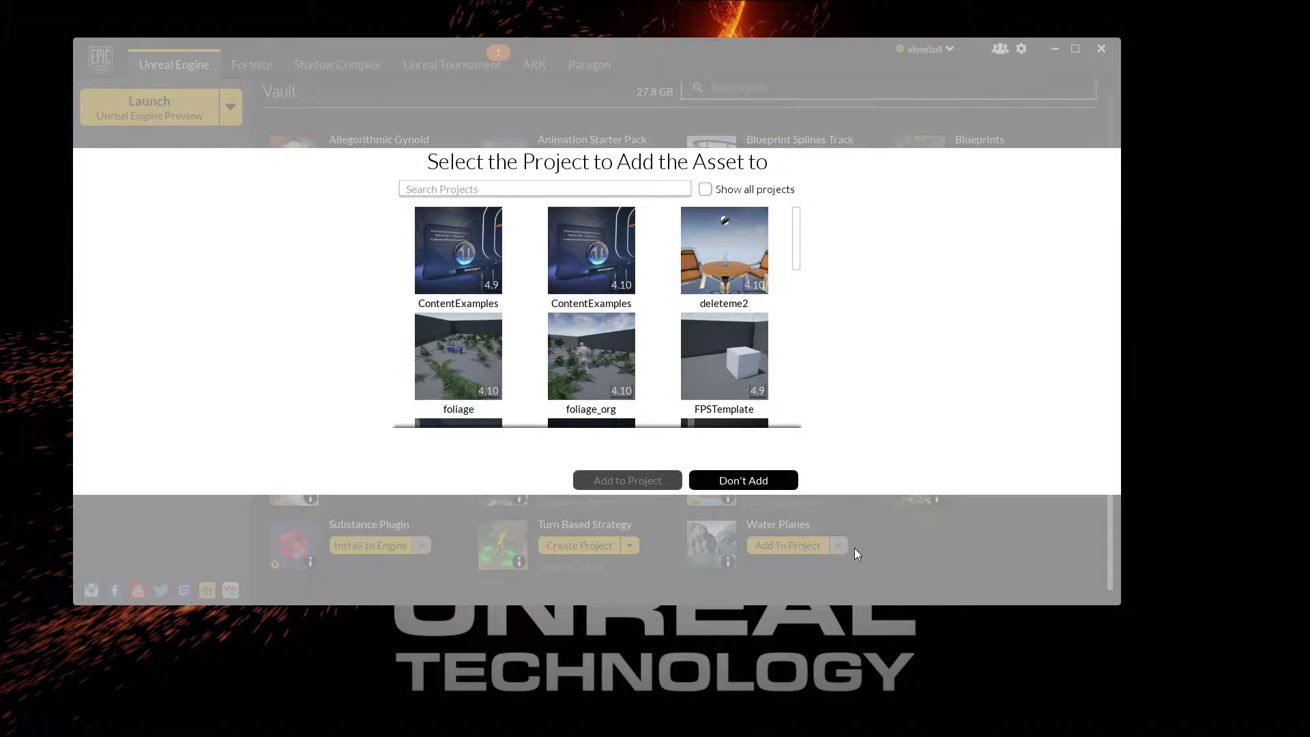
left_click(707, 193)
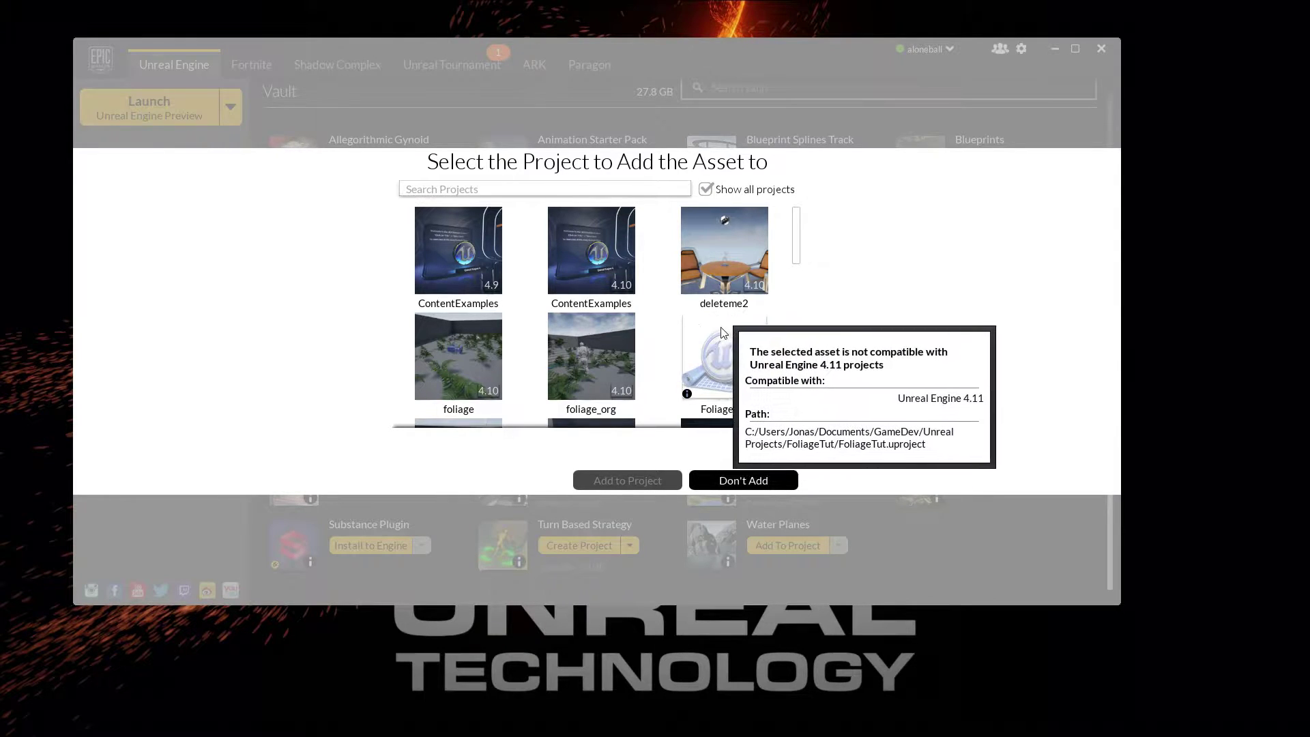
left_click(726, 369)
left_click(493, 455)
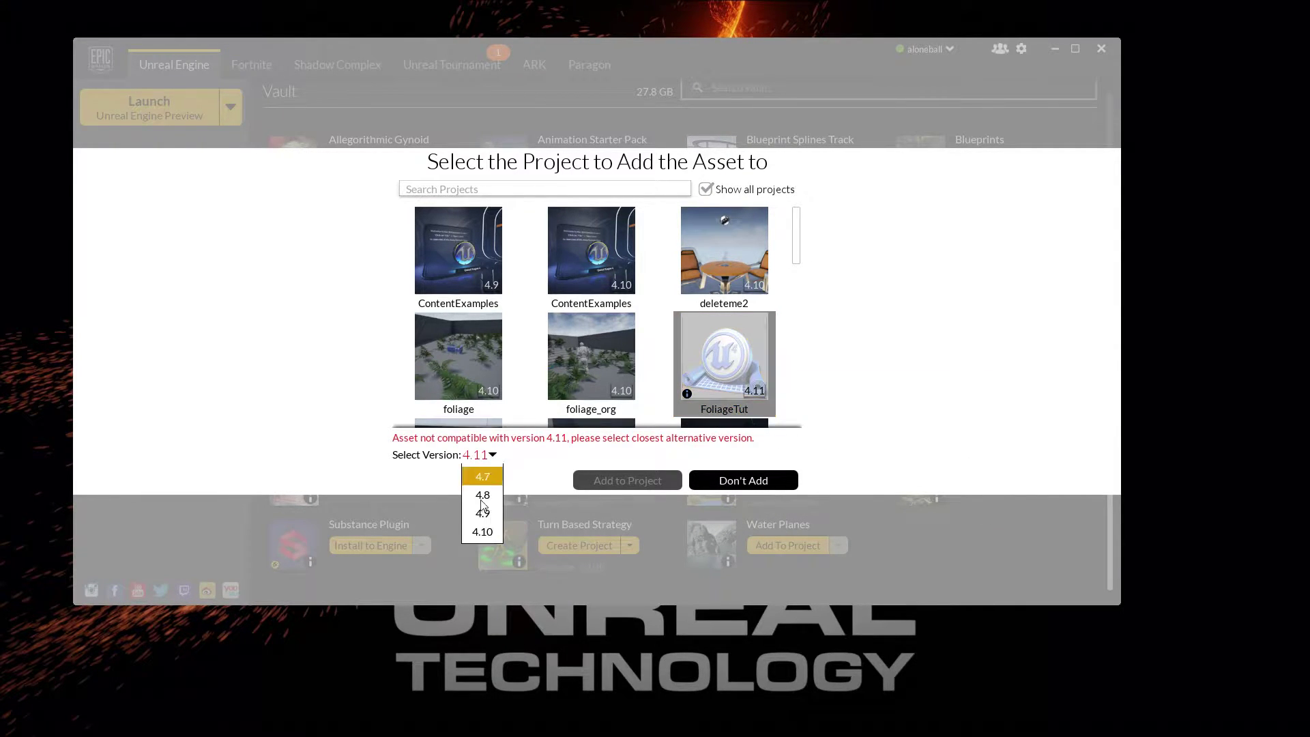
left_click(489, 531)
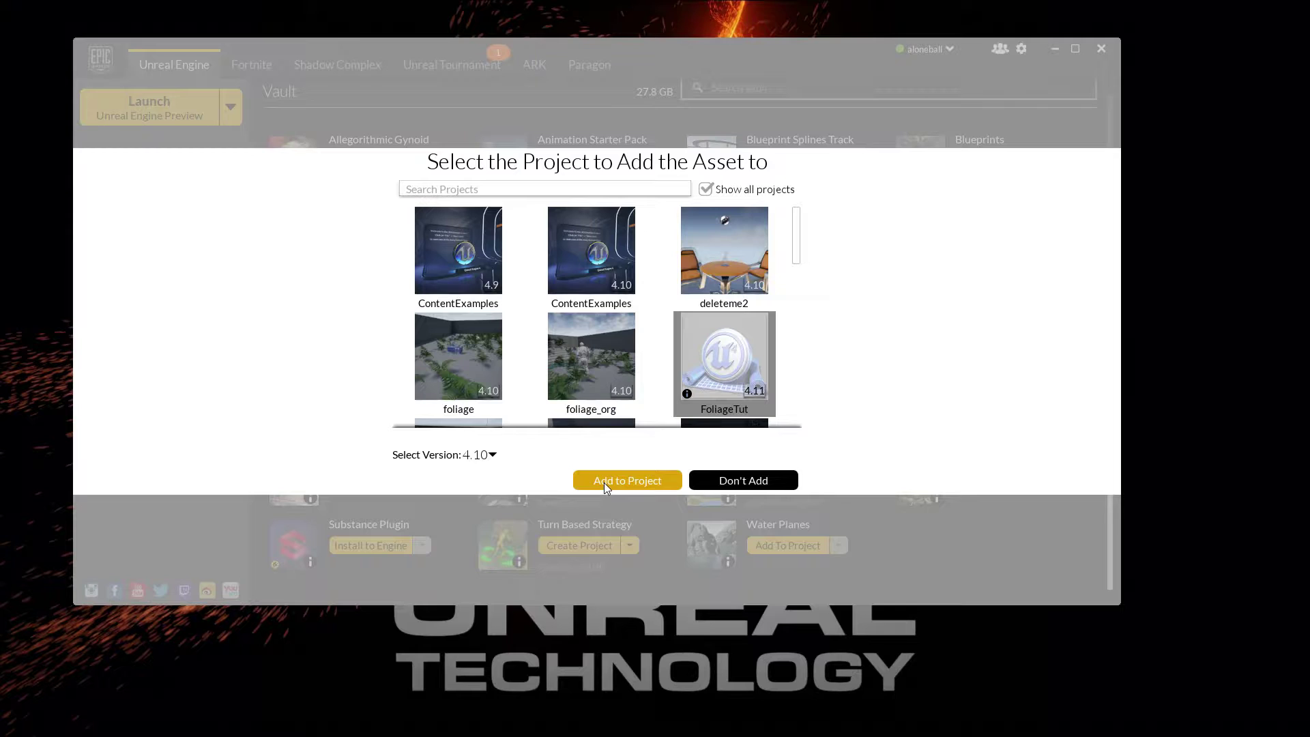
left_click(624, 481)
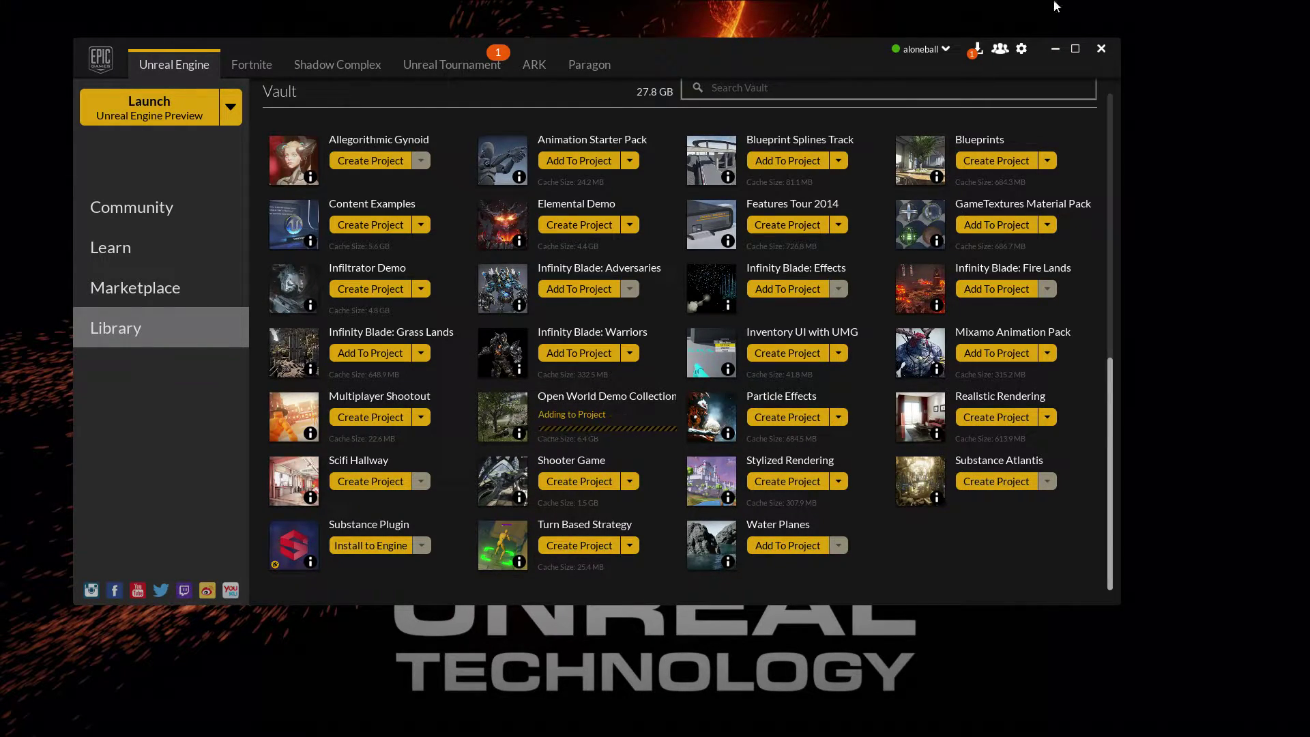
left_click(1055, 53)
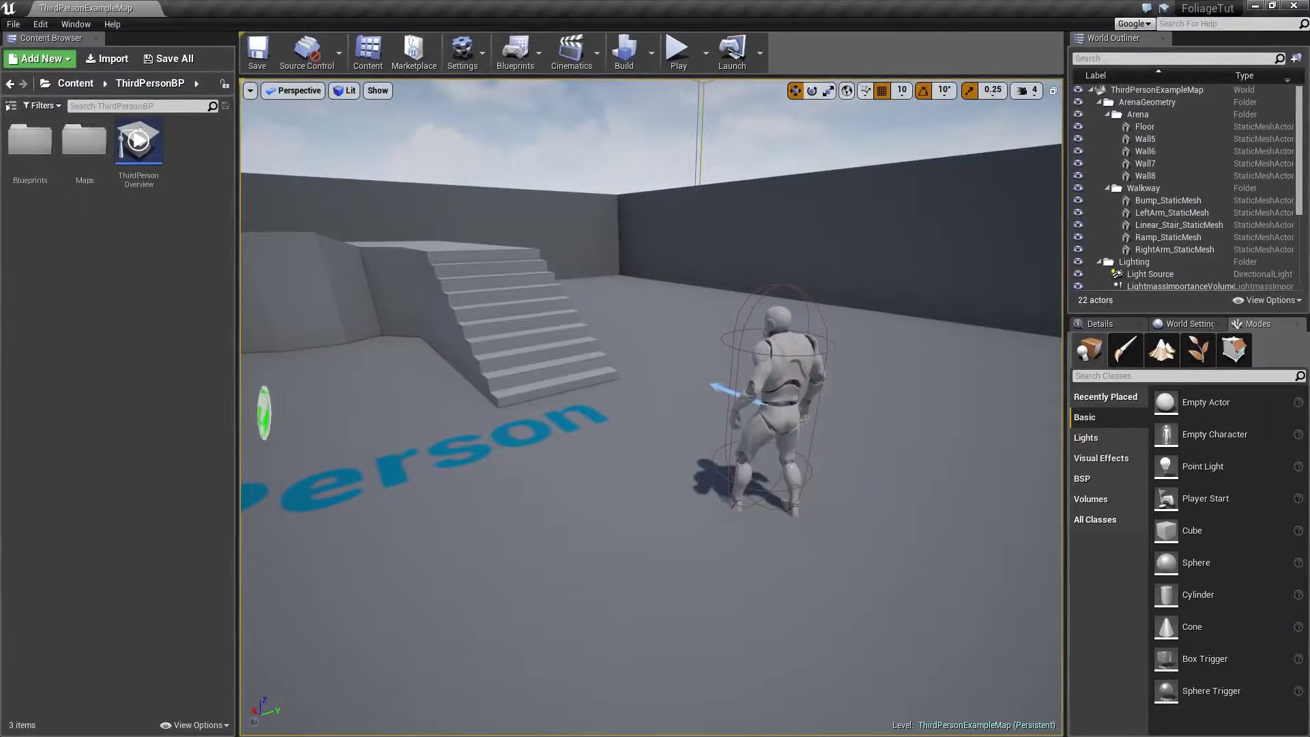
Step: Show the content folder tree and move the ThirdPersonCharacter blueprint from ThirdPersonBP/Blueprints into the Mannequin folder
left_click(14, 107)
left_click_drag(41, 217, 107, 219)
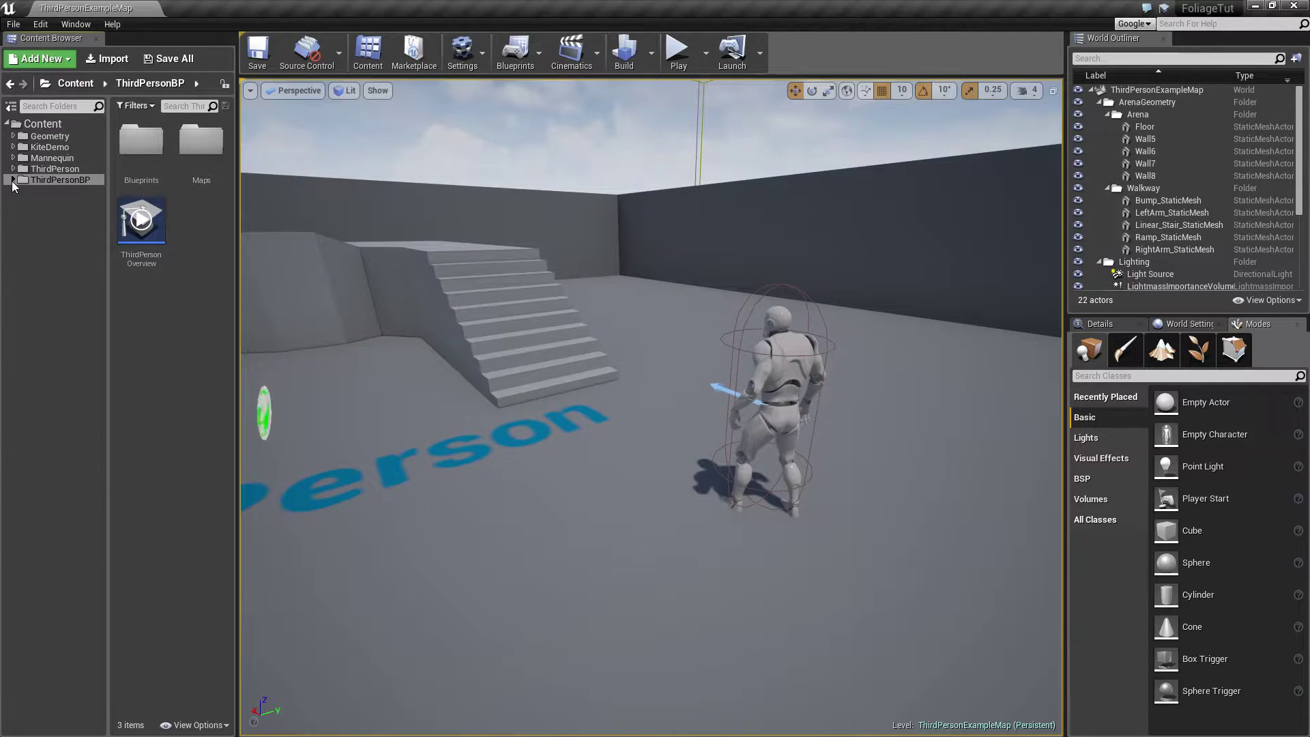
double_click(13, 180)
left_click(55, 191)
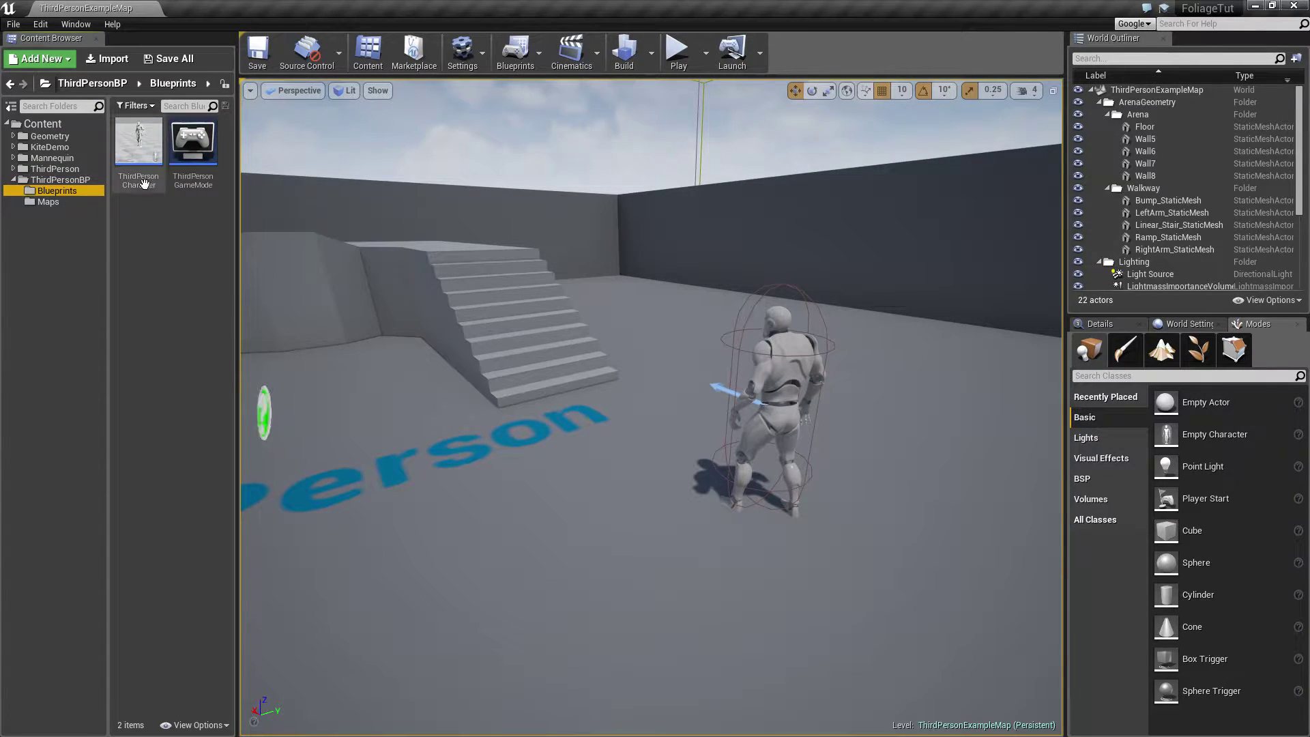
left_click_drag(139, 141, 65, 161)
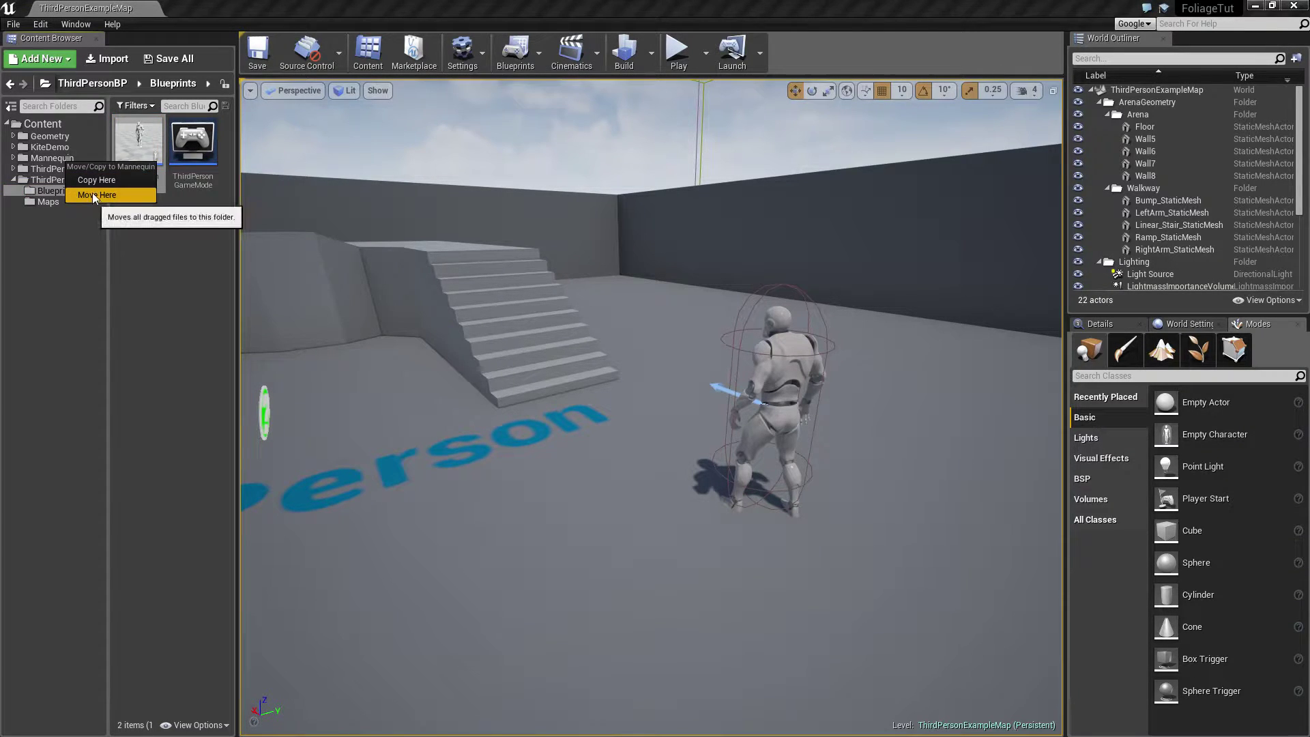
left_click(98, 195)
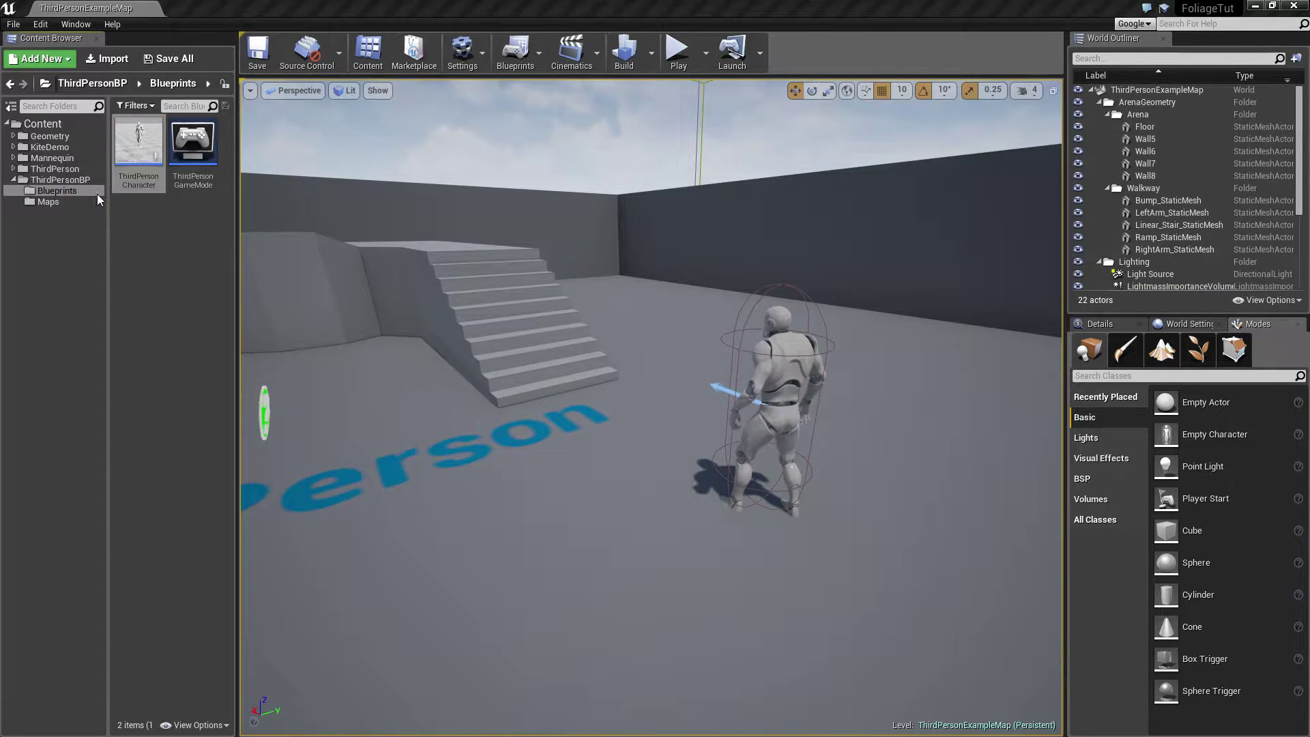
Step: Expand the KiteDemo, Environments and Foliage folders in the content tree
left_click(13, 147)
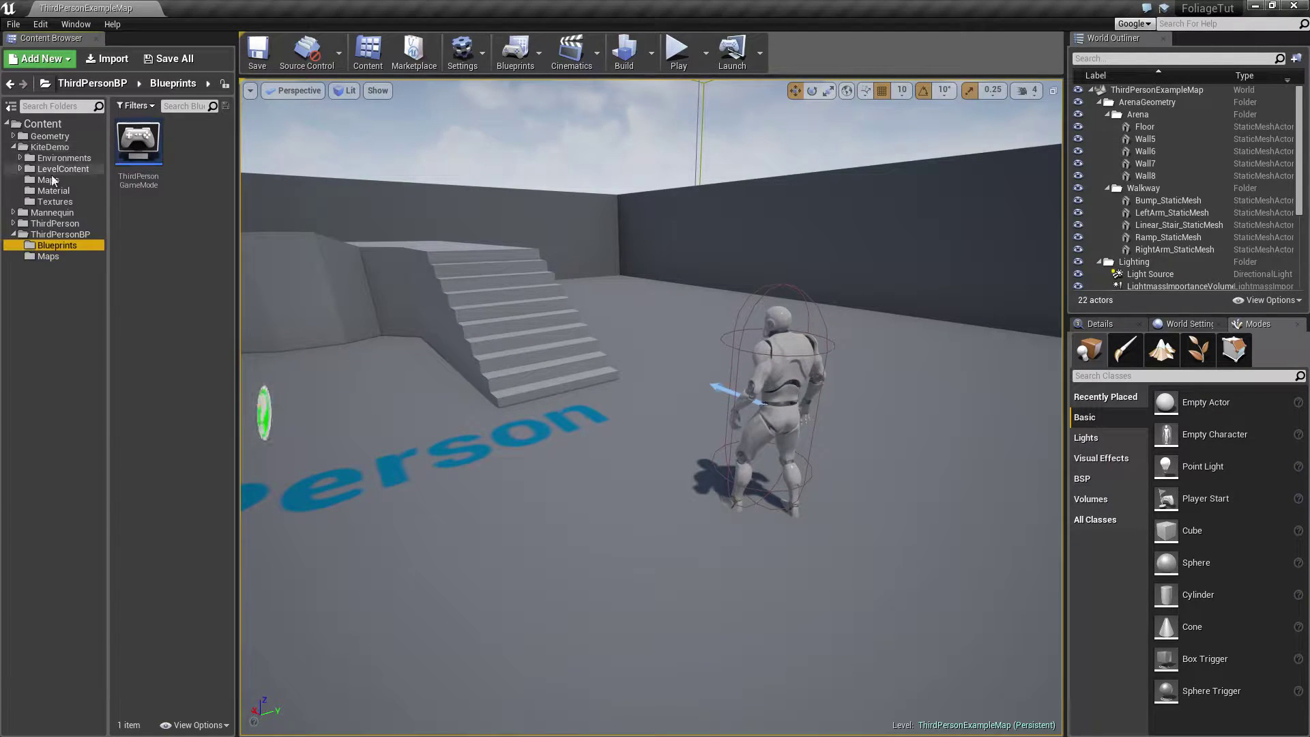
left_click(21, 158)
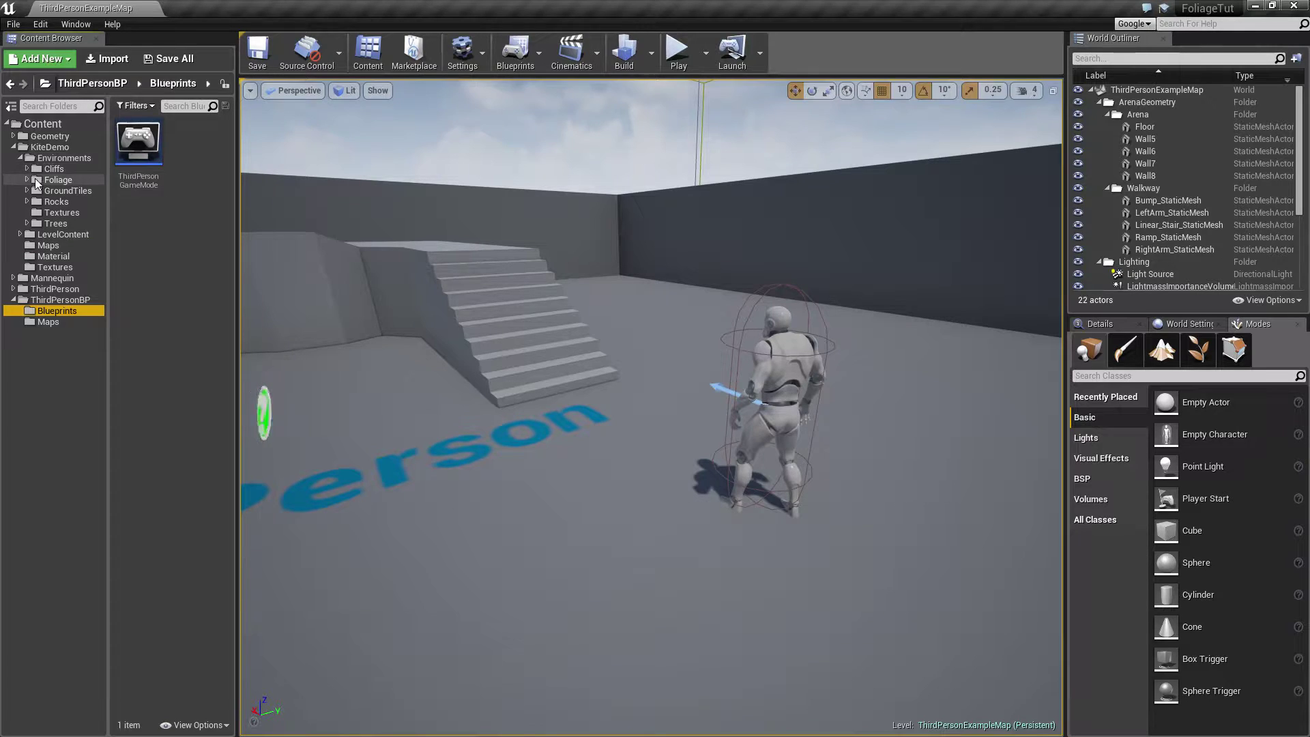
left_click(27, 179)
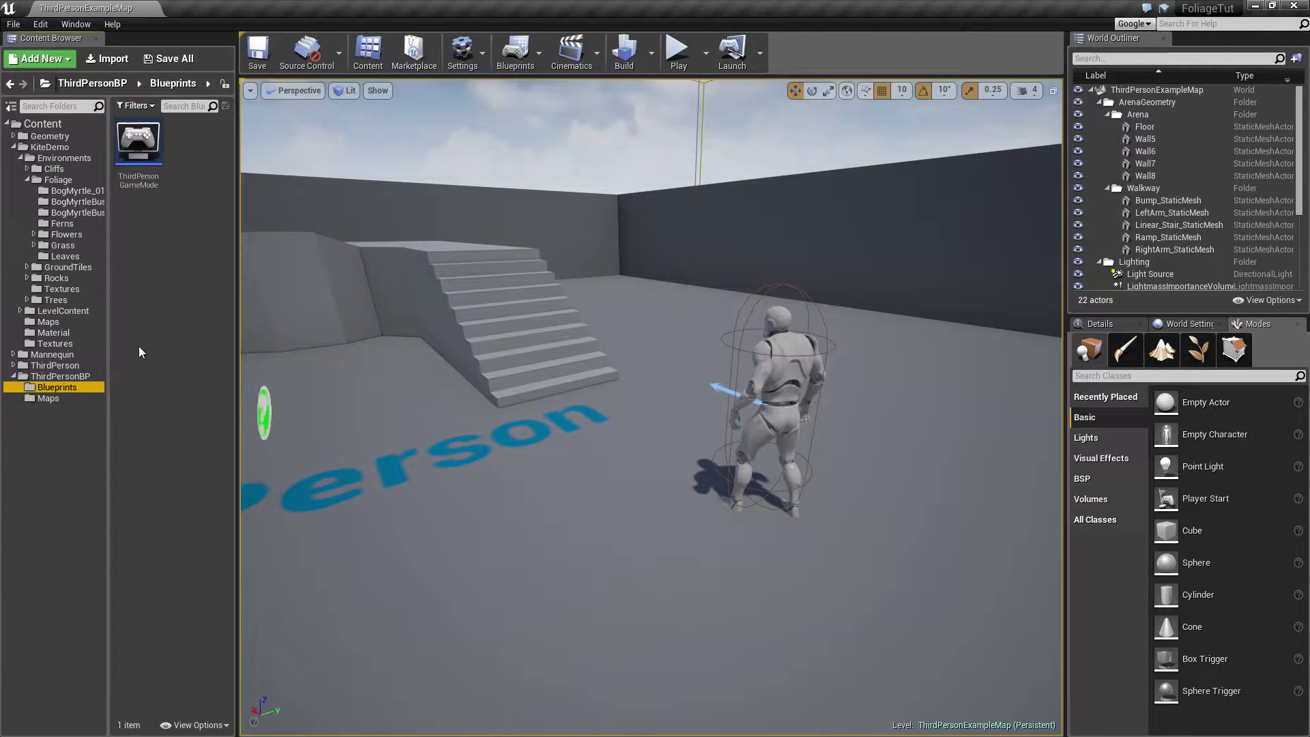
Step: Import a saved config file into the Input section of the Project Settings and close the settings window
left_click(462, 51)
left_click(485, 107)
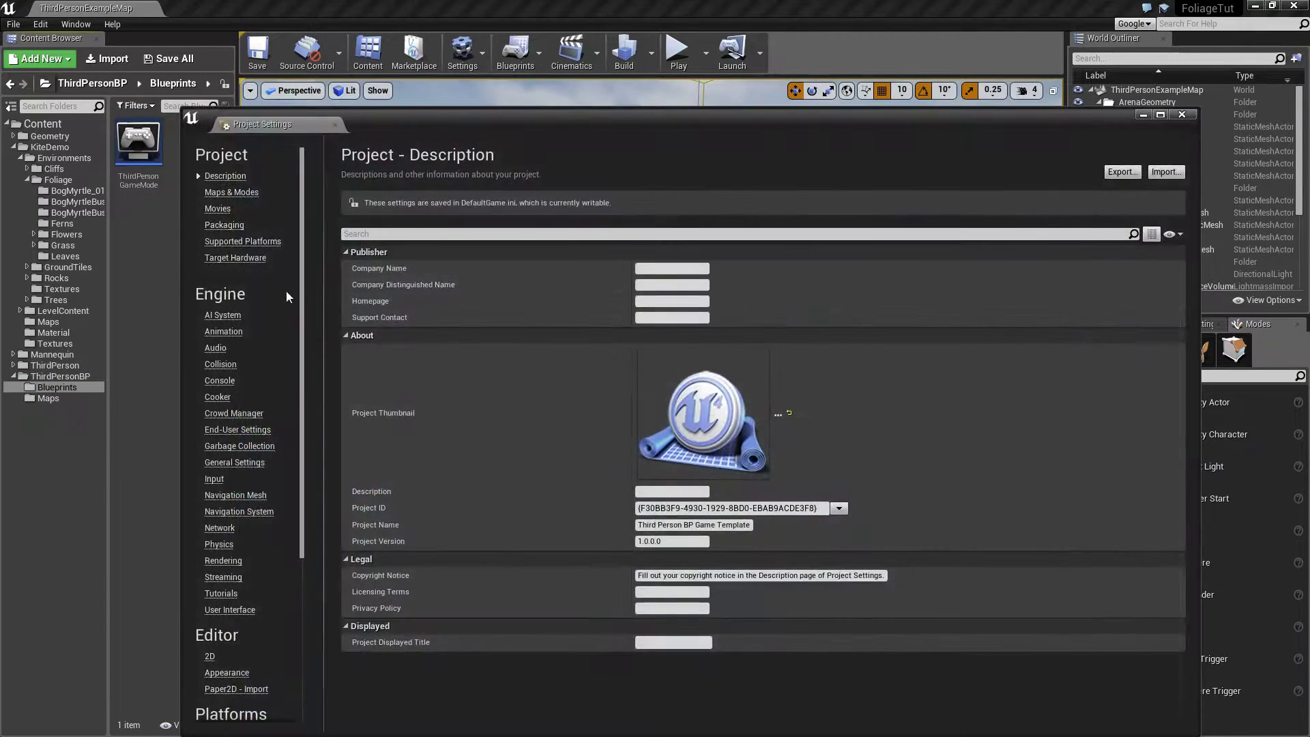
left_click(222, 482)
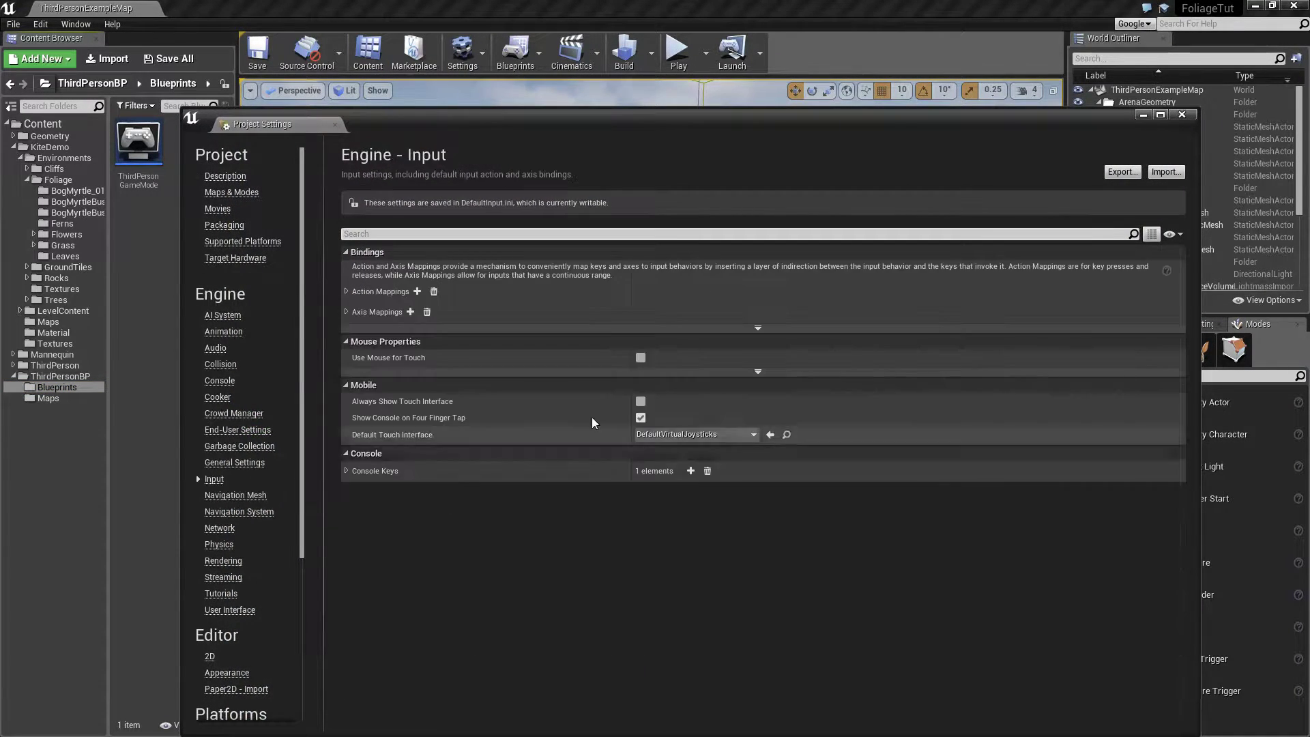
left_click(1165, 172)
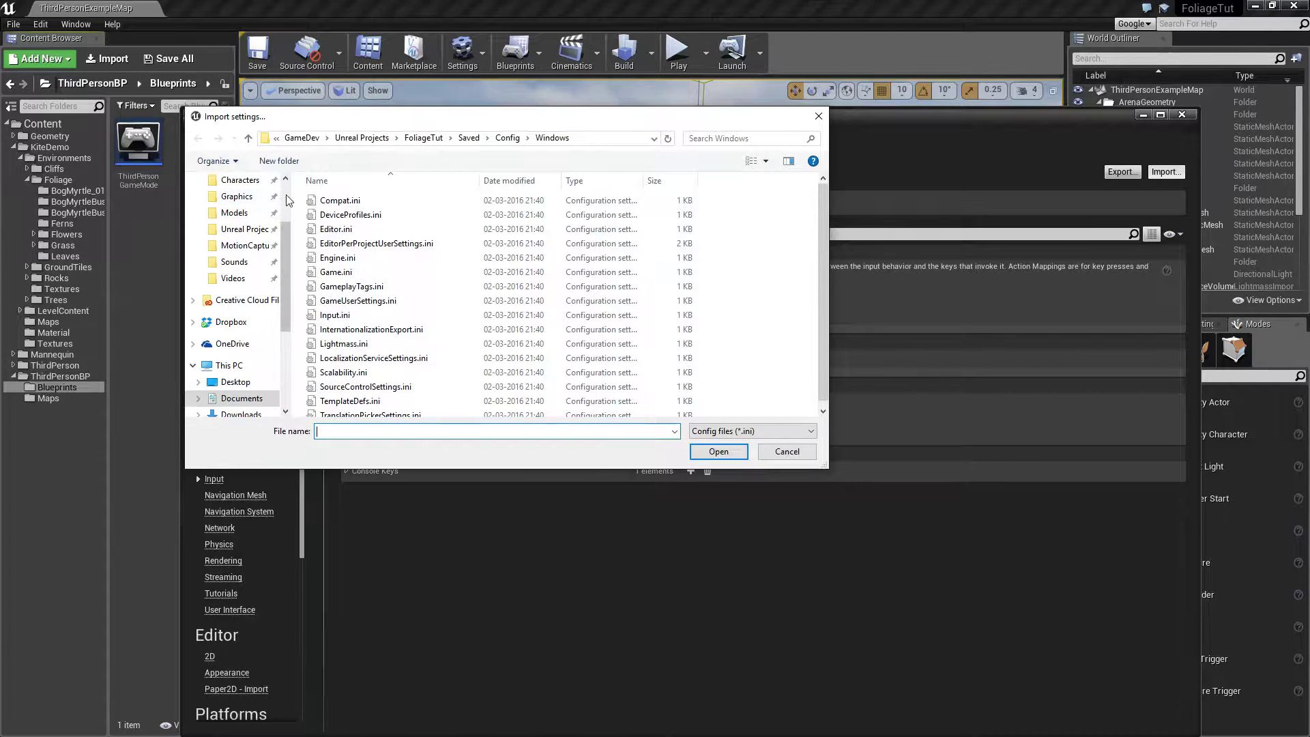
left_click(229, 221)
double_click(358, 246)
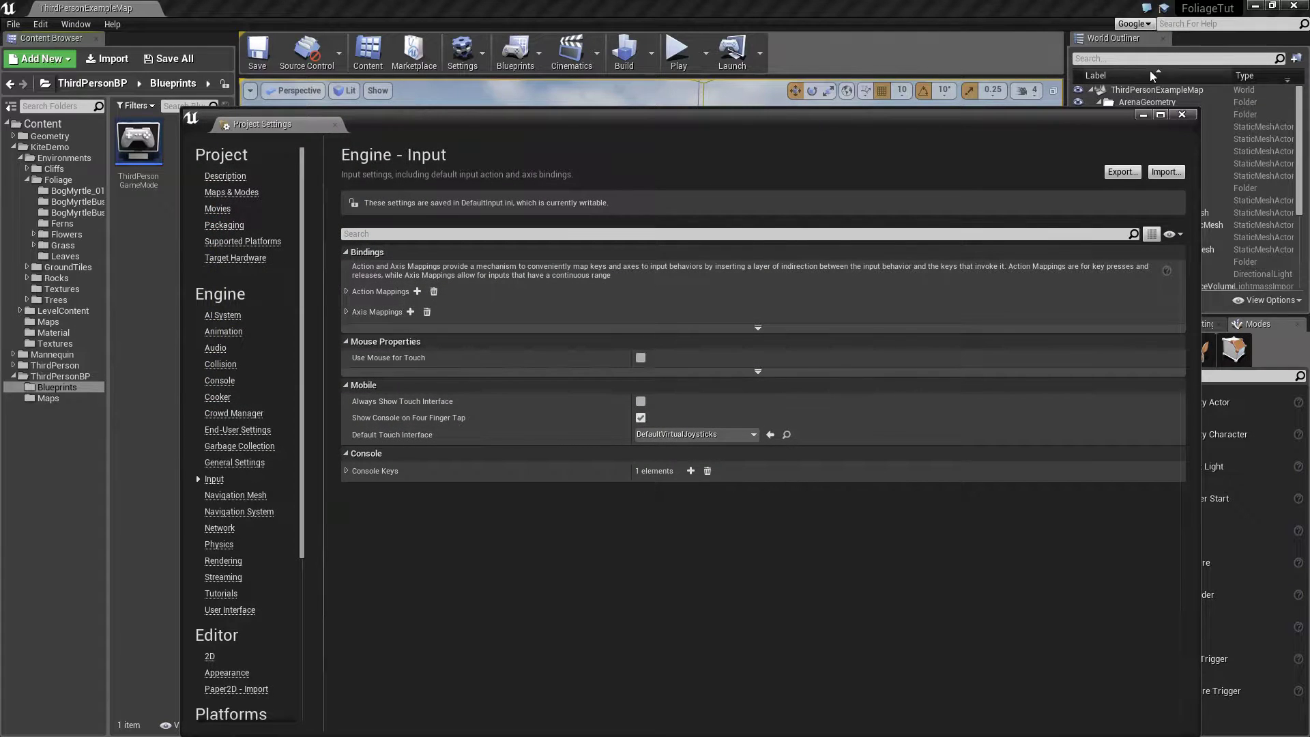
left_click(1182, 114)
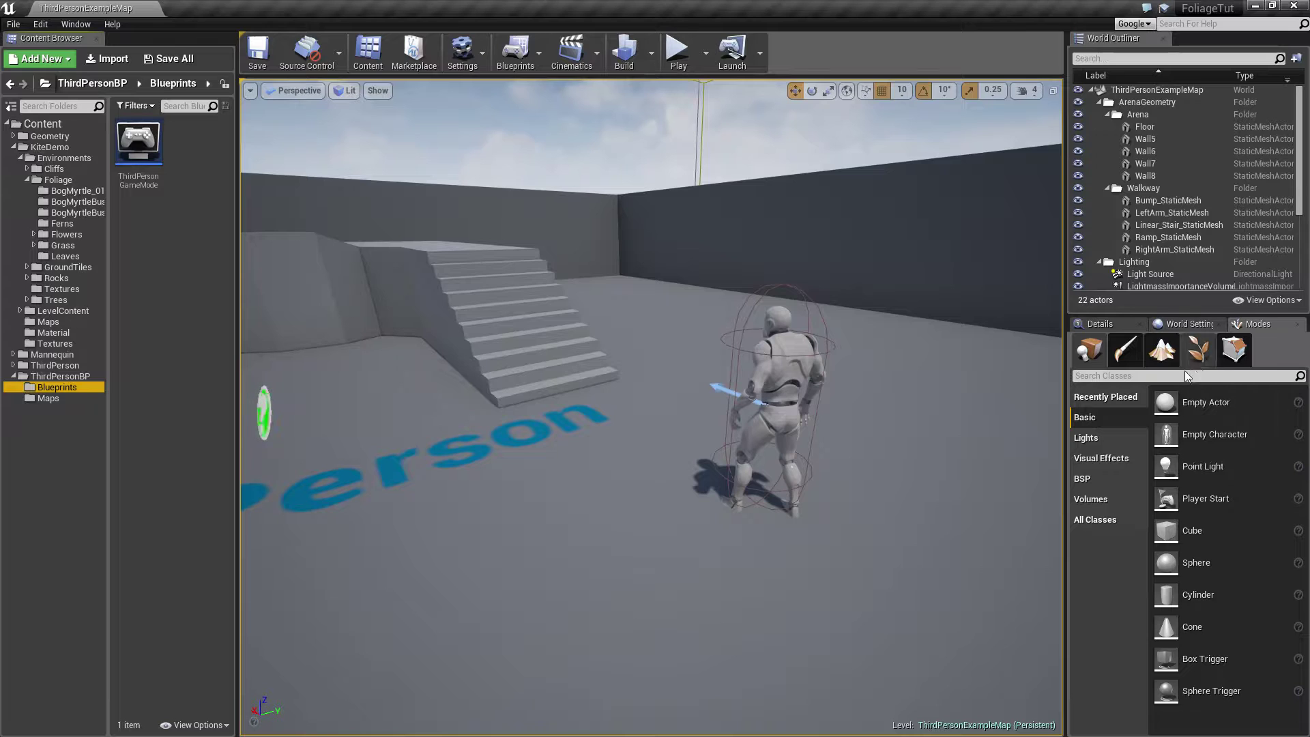
Step: Switch to Foliage mode and add the BogMyrtle_01 and SM_Fern_01 meshes as foliage types
left_click(1199, 353)
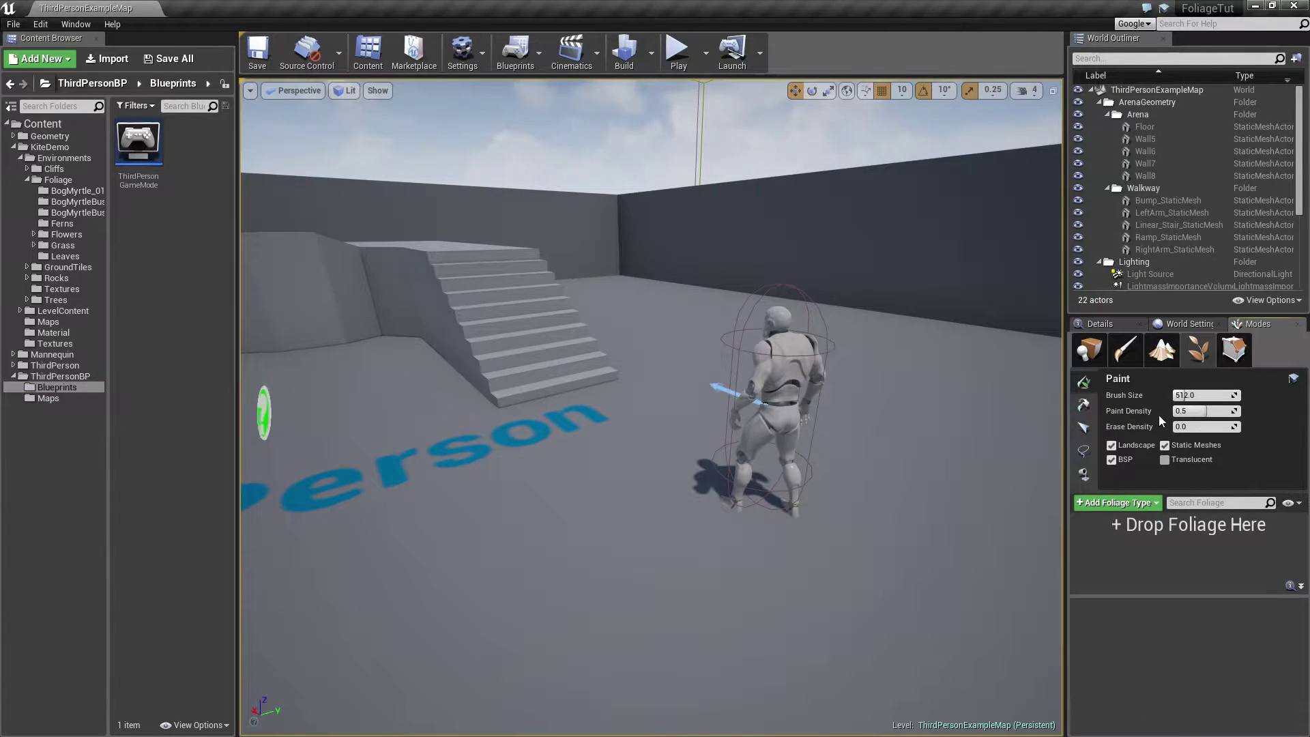
left_click(75, 191)
left_click_drag(157, 173, 1169, 584)
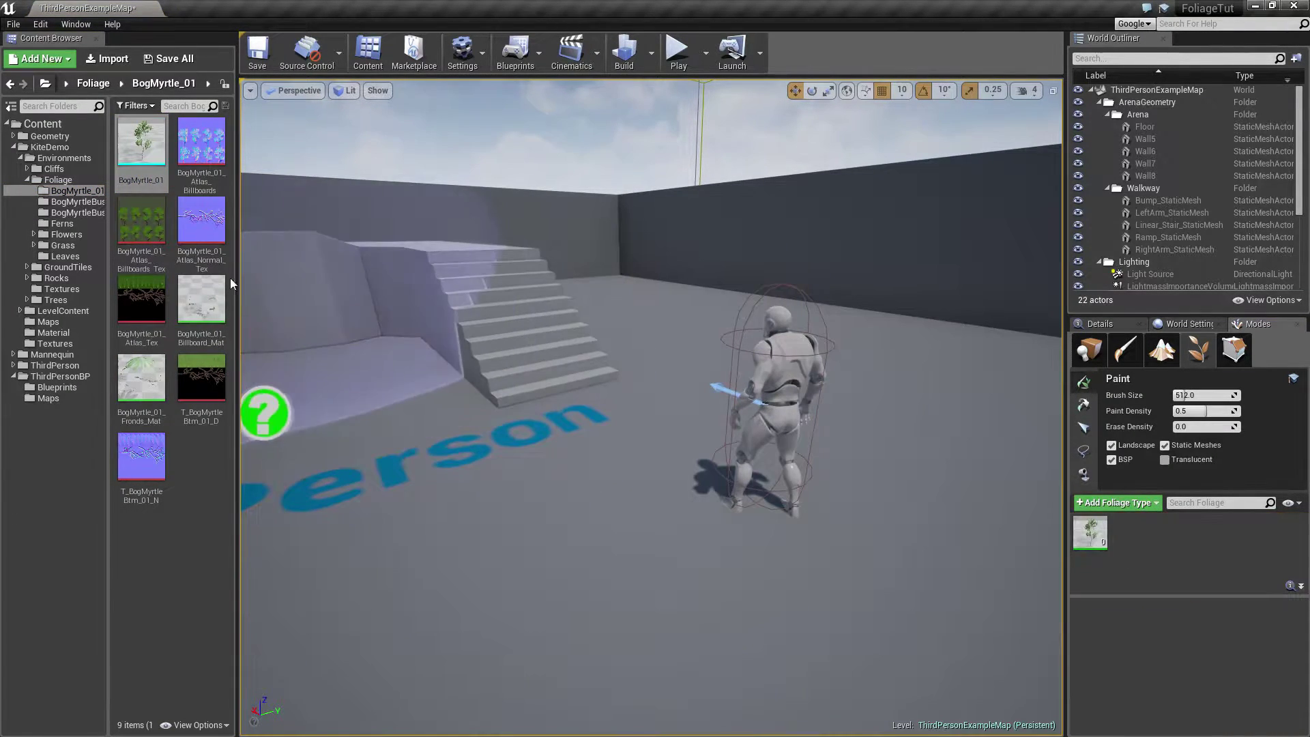
left_click(61, 223)
mouse_move(141, 220)
left_mouse_down()
mouse_move(1099, 551)
mouse_move(1221, 543)
left_mouse_up()
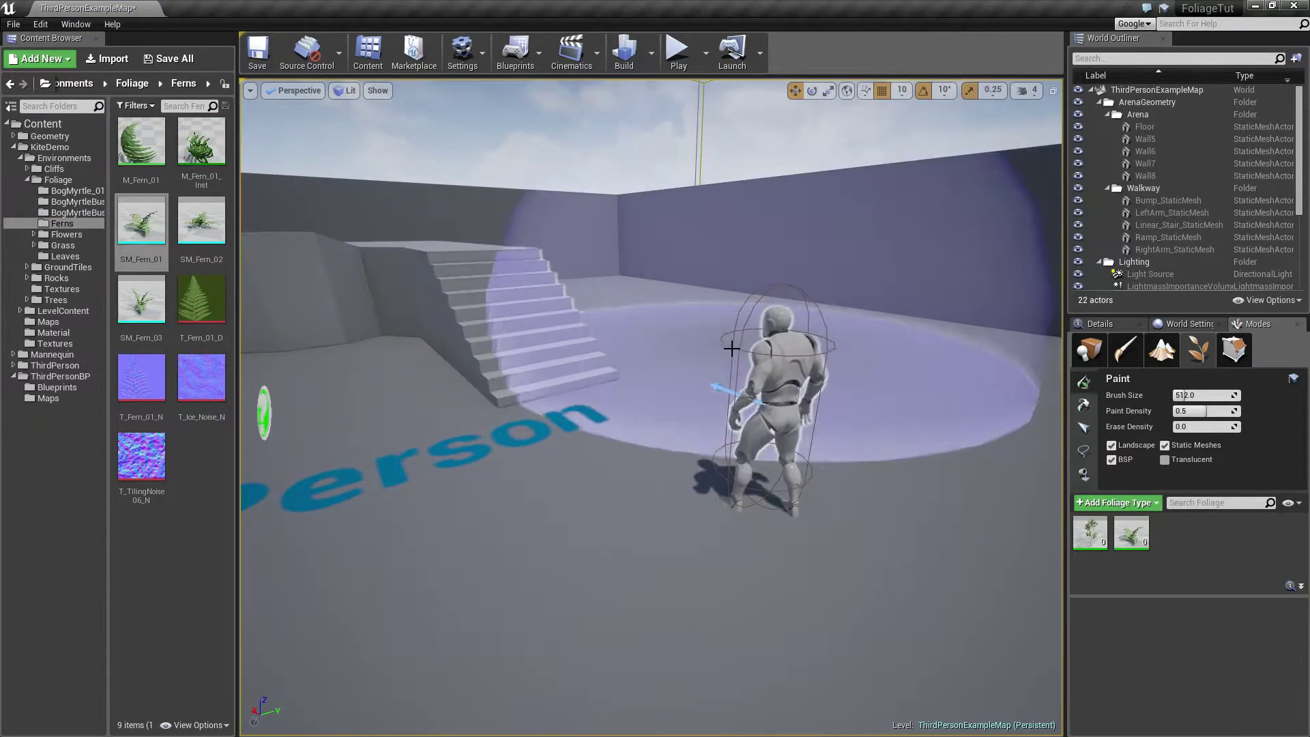
Step: Paint bog myrtle and ferns across the arena floor around the character with the 512 brush at 0.5 density
left_click(752, 408)
mouse_move(752, 406)
left_mouse_down()
mouse_move(764, 410)
mouse_move(760, 438)
mouse_move(614, 497)
left_mouse_up()
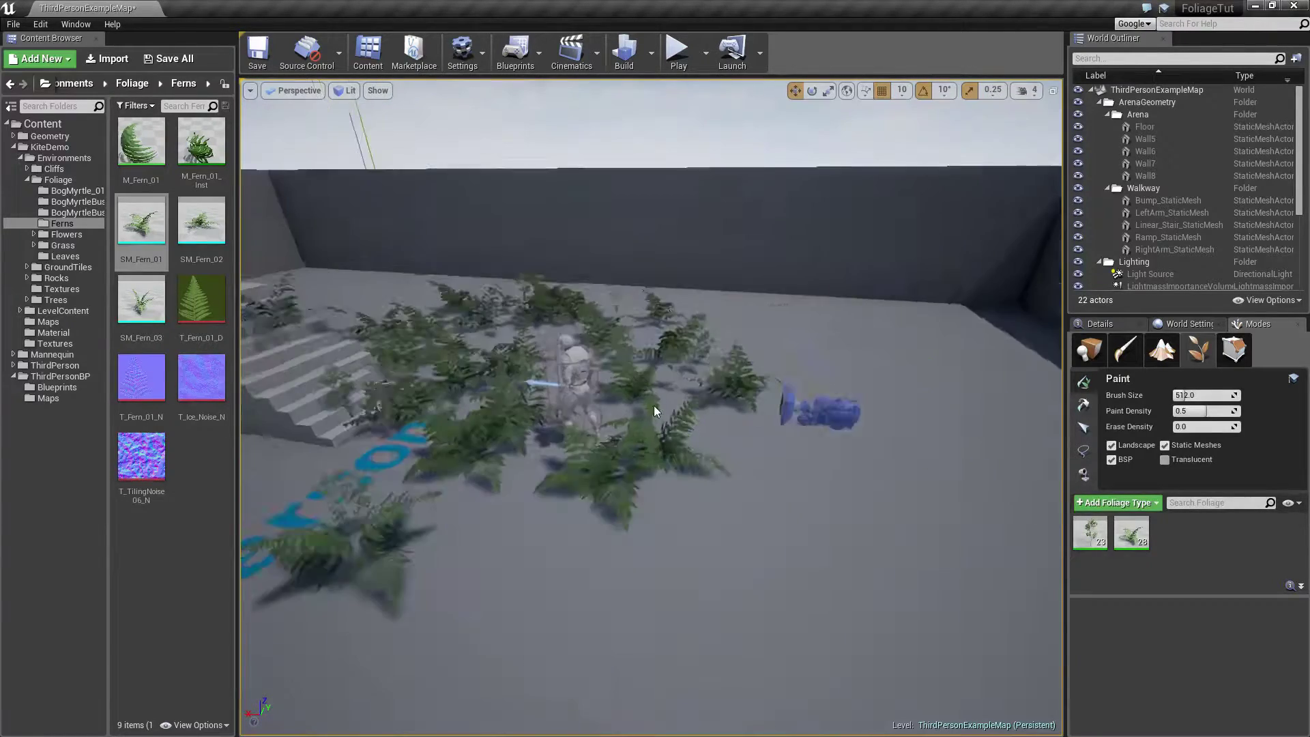
mouse_move(653, 405)
left_mouse_down()
mouse_move(690, 432)
mouse_move(708, 419)
mouse_move(657, 440)
mouse_move(641, 469)
mouse_move(675, 422)
mouse_move(722, 403)
mouse_move(765, 411)
left_mouse_up()
scroll(764, 411, "down", 3)
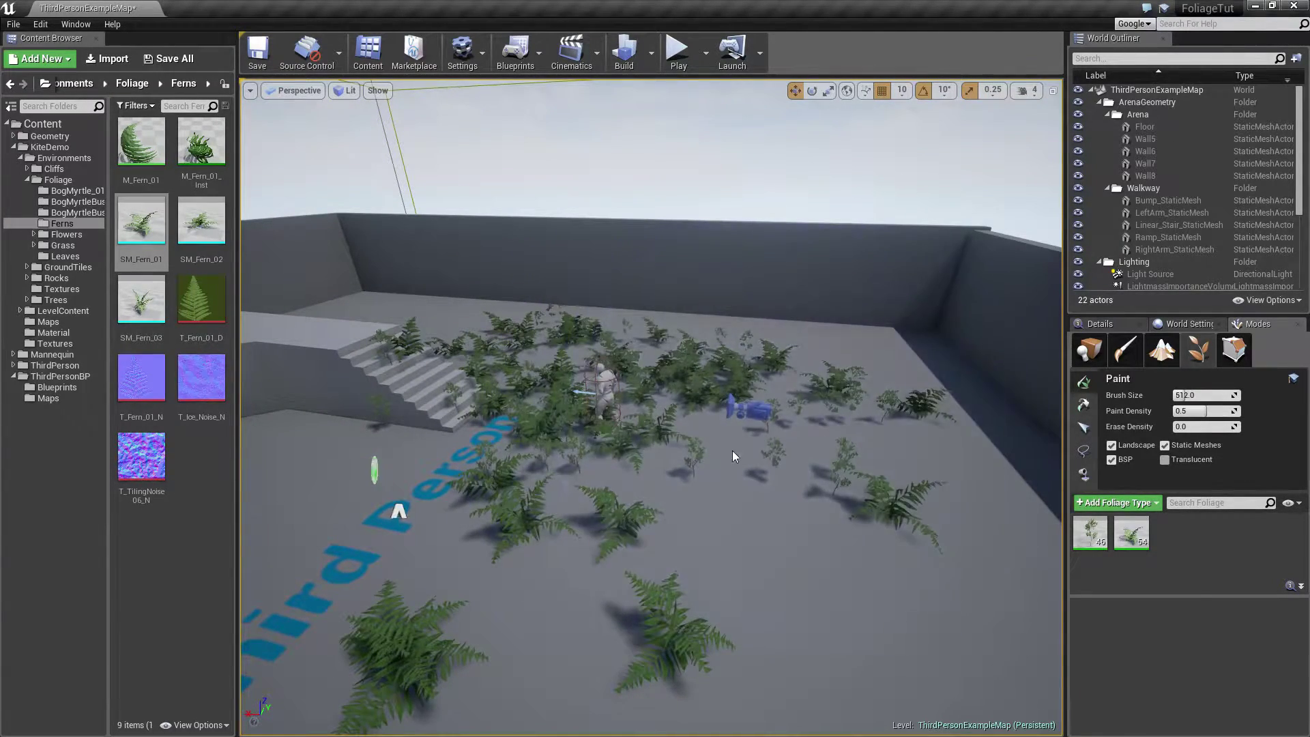
scroll(726, 441, "up", 5)
scroll(588, 436, "down", 4)
mouse_move(604, 430)
left_mouse_down()
mouse_move(452, 489)
mouse_move(764, 498)
mouse_move(690, 115)
left_mouse_up()
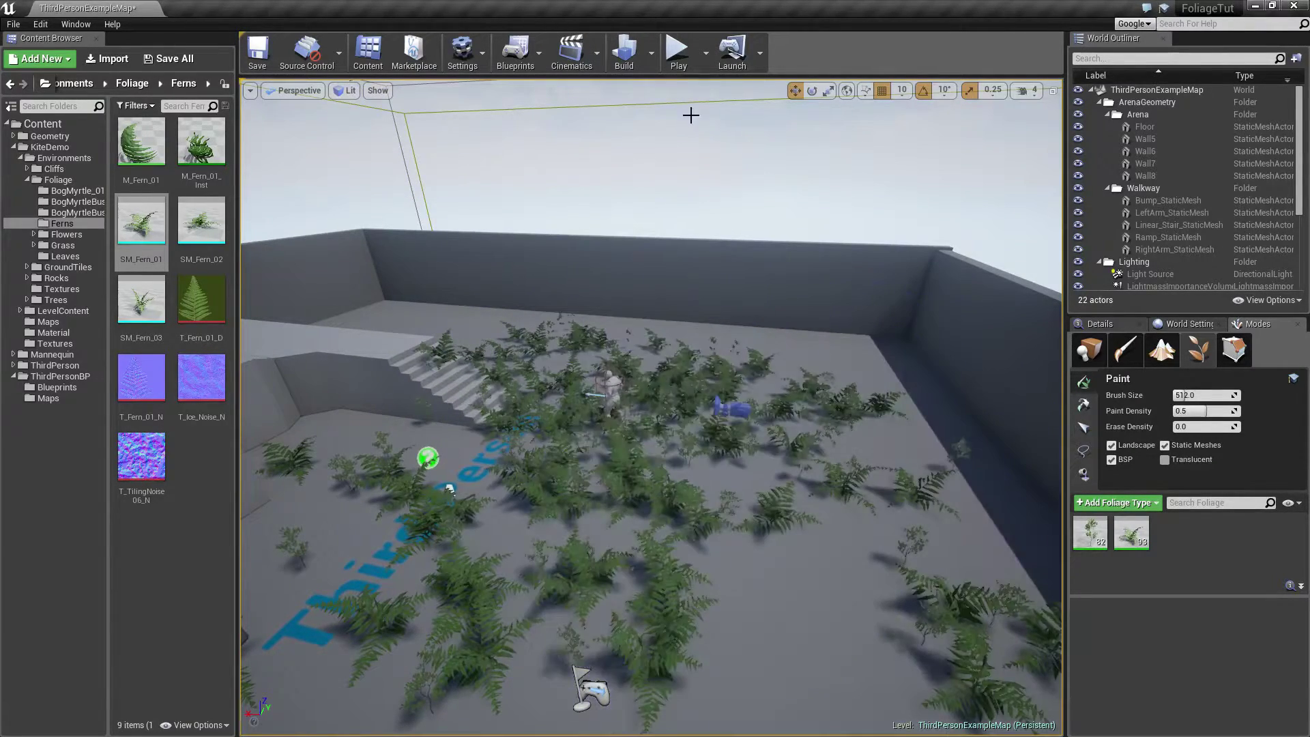
Step: Play the level and run the character through the painted ferns and bog myrtle to examine how the foliage behaves
left_click(679, 53)
key("a")
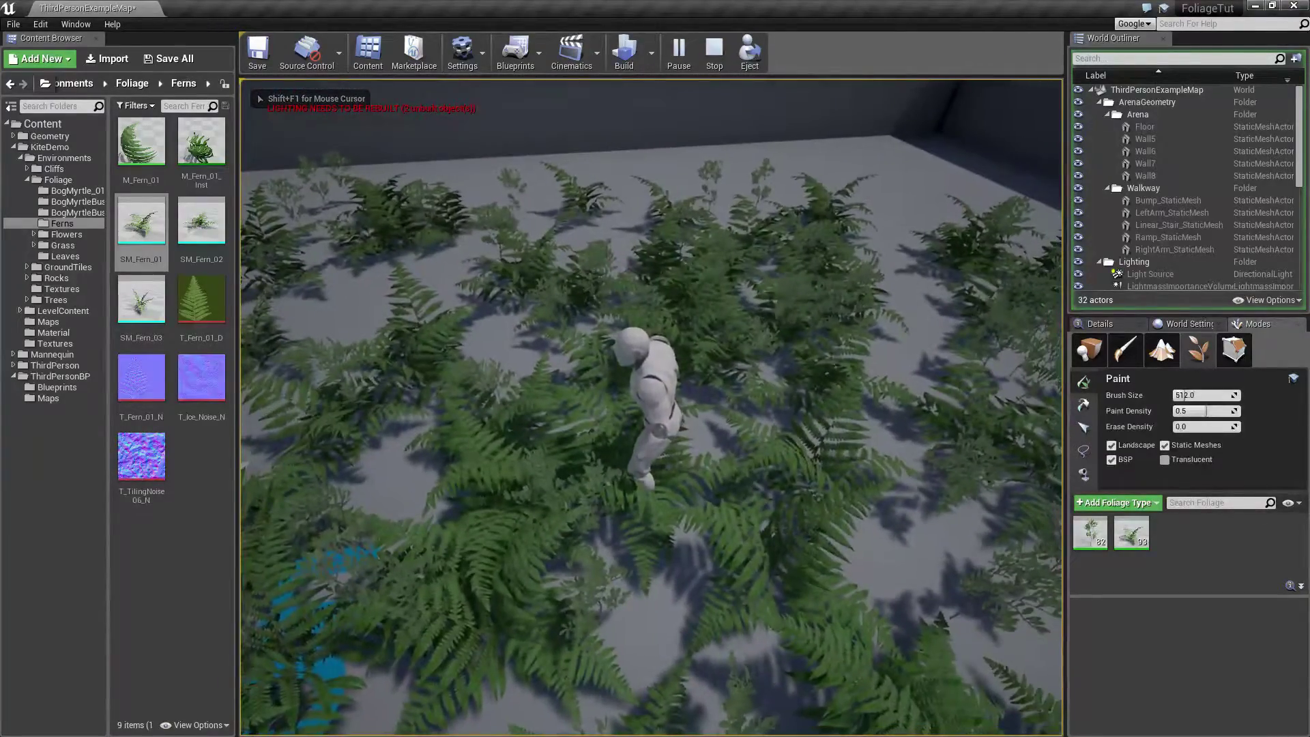
key("w")
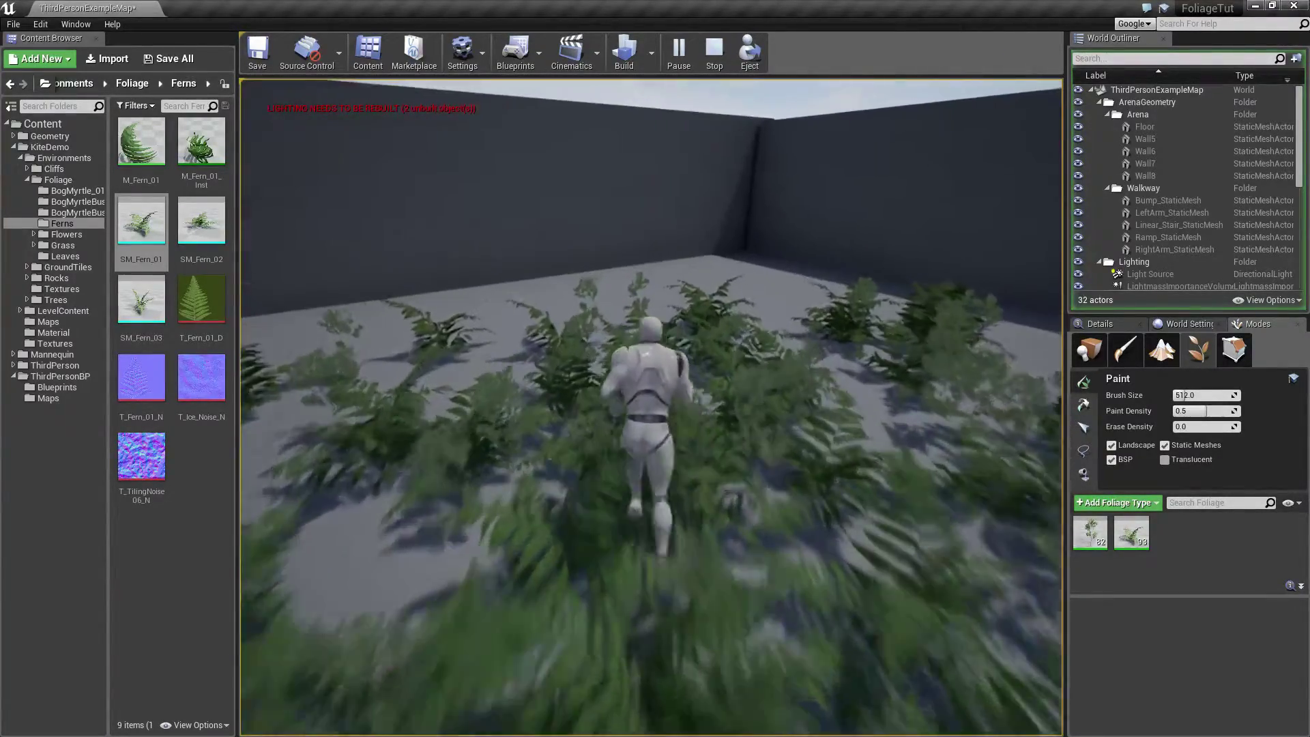
key("a")
key("w")
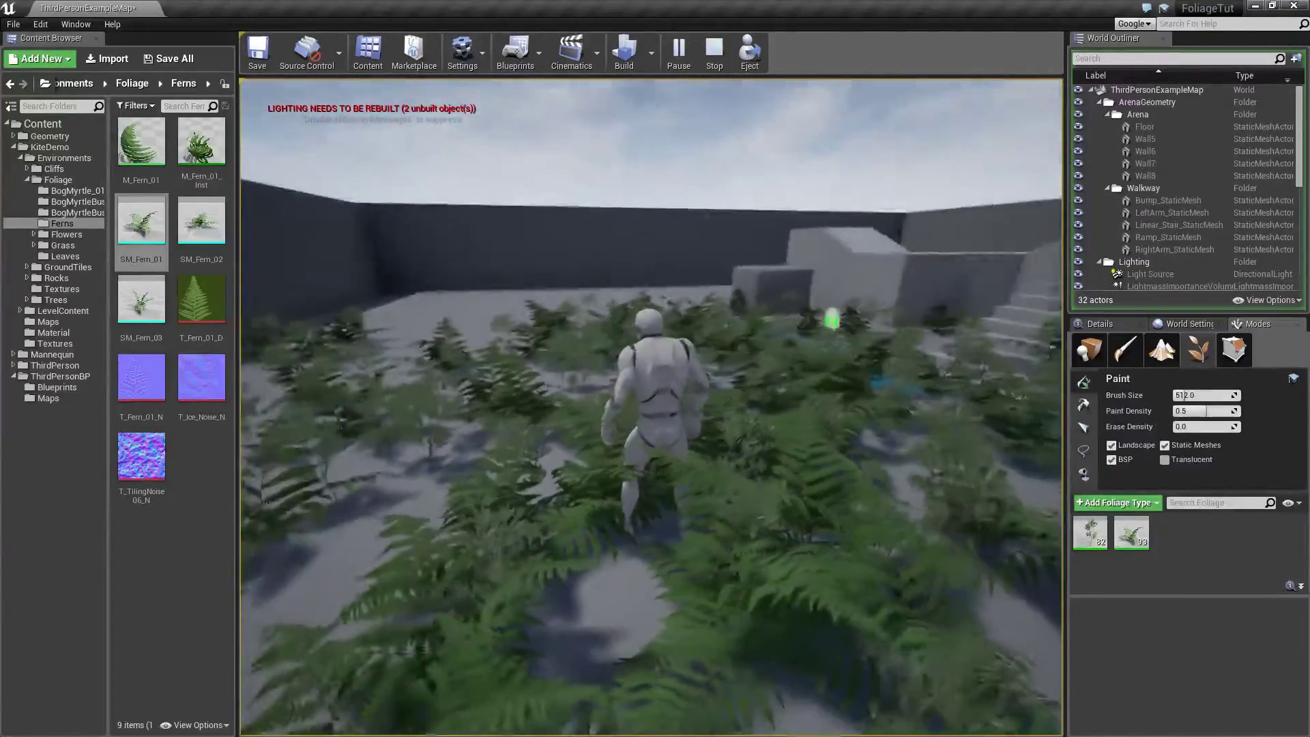
key("w")
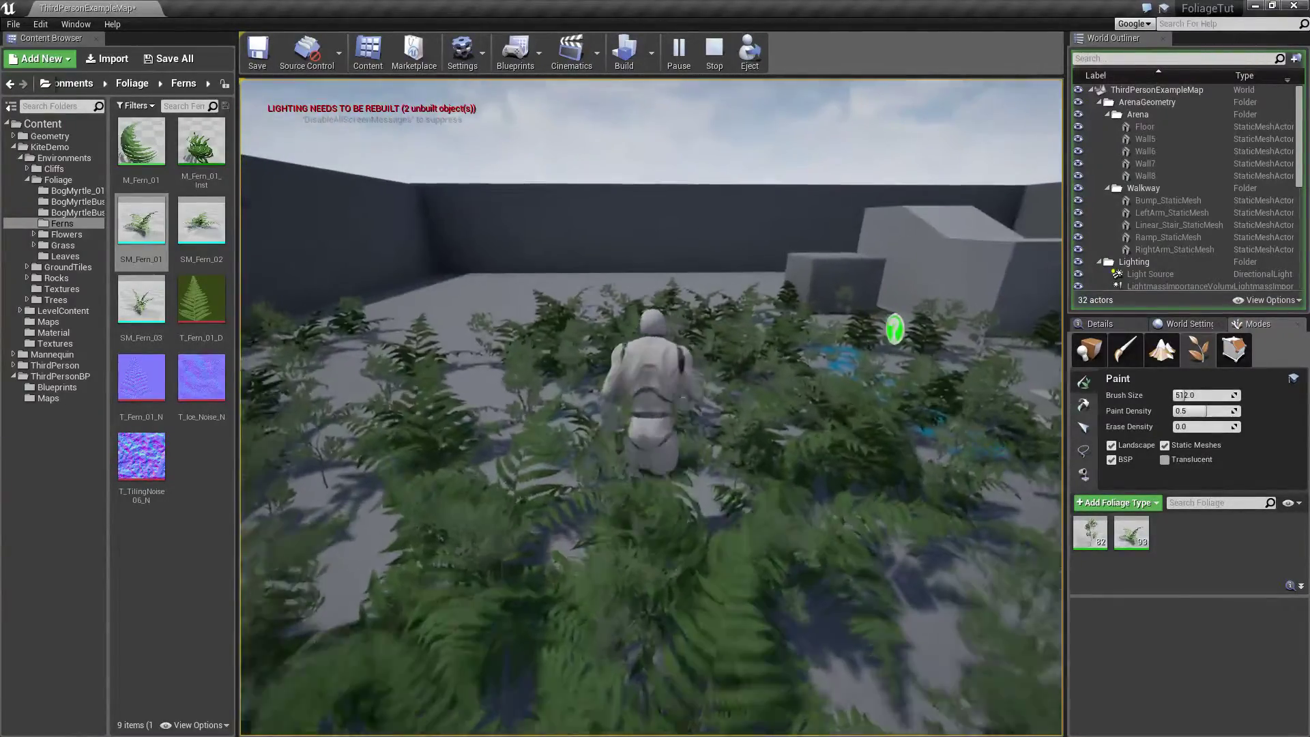
key("w")
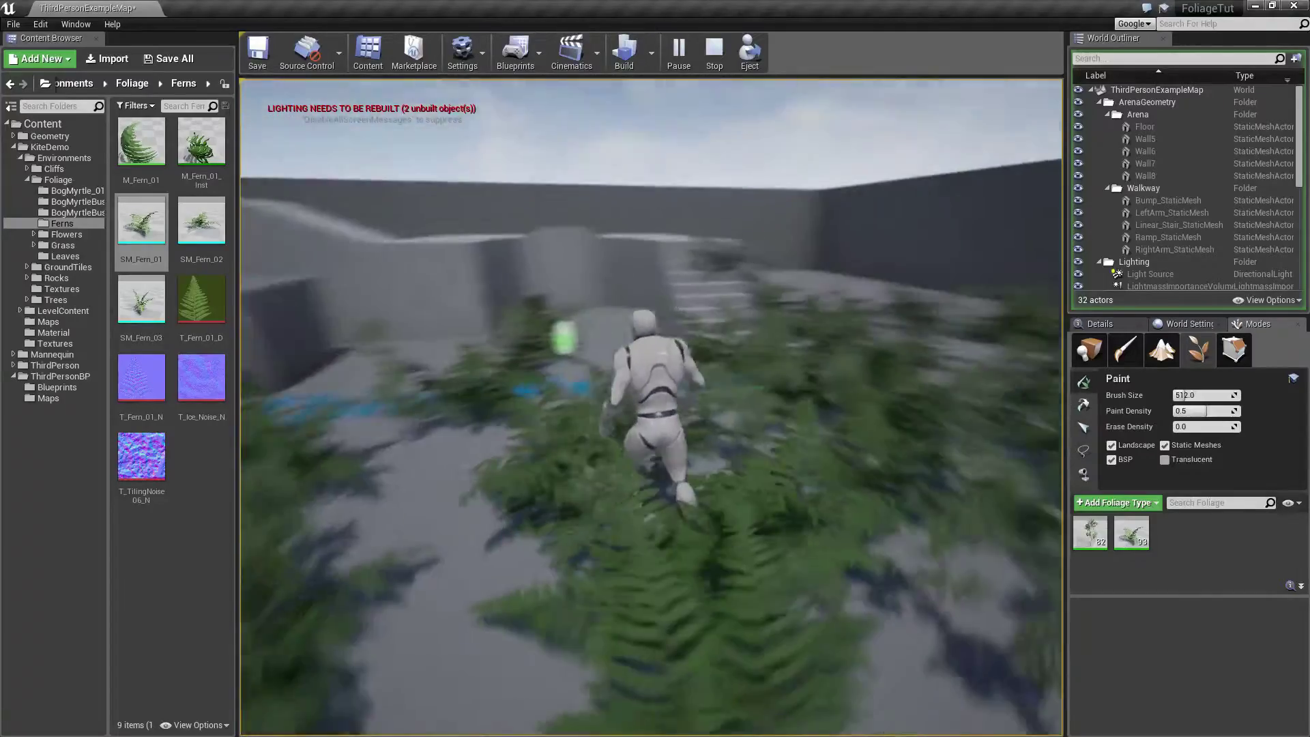
key("w")
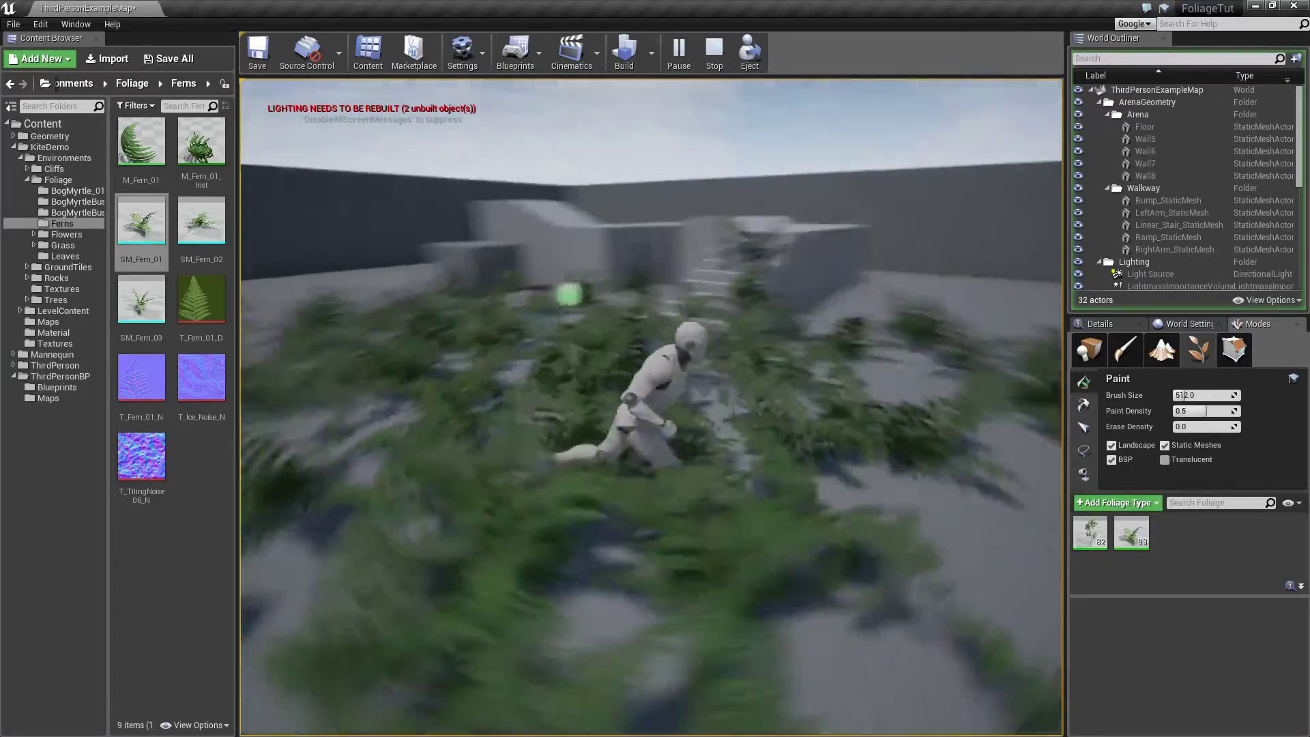
key("w")
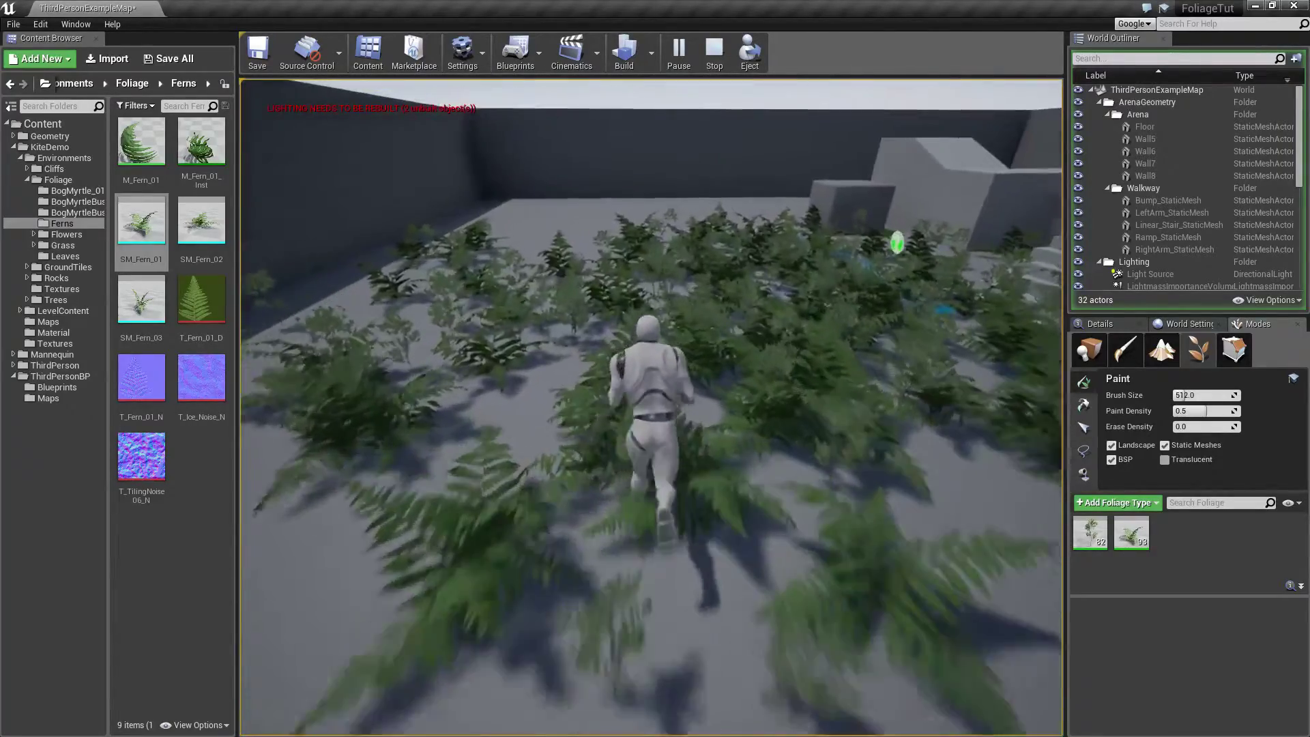
key("w")
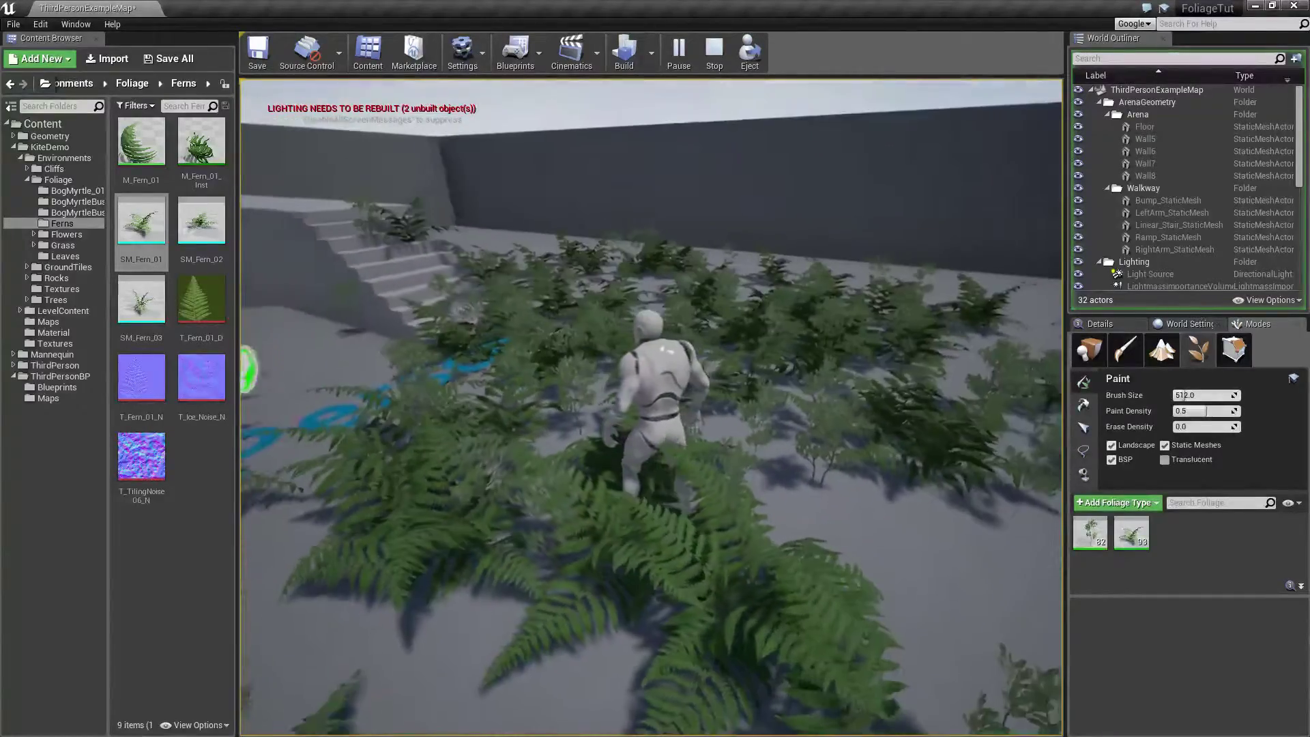
key("w")
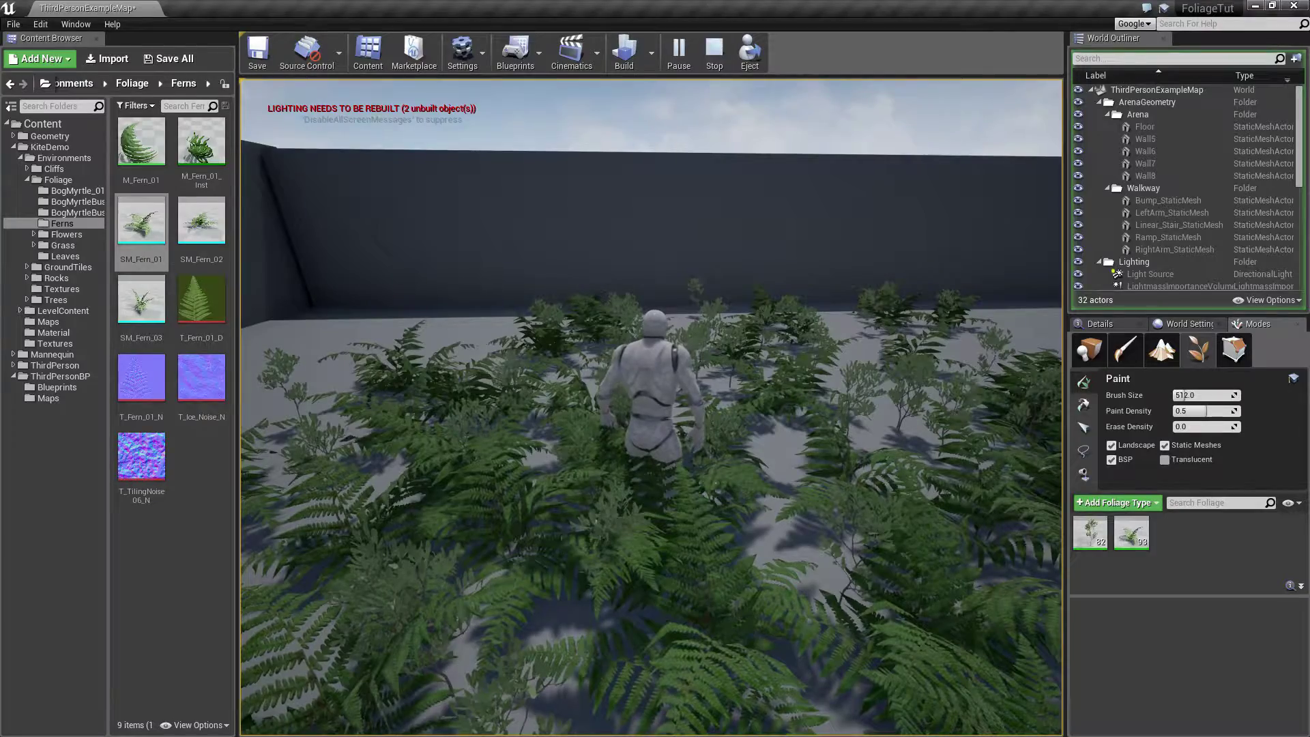
Step: End the play session, erase all painted foliage from the arena floor and remove BogMyrtle_01 from the foliage types
key("Escape")
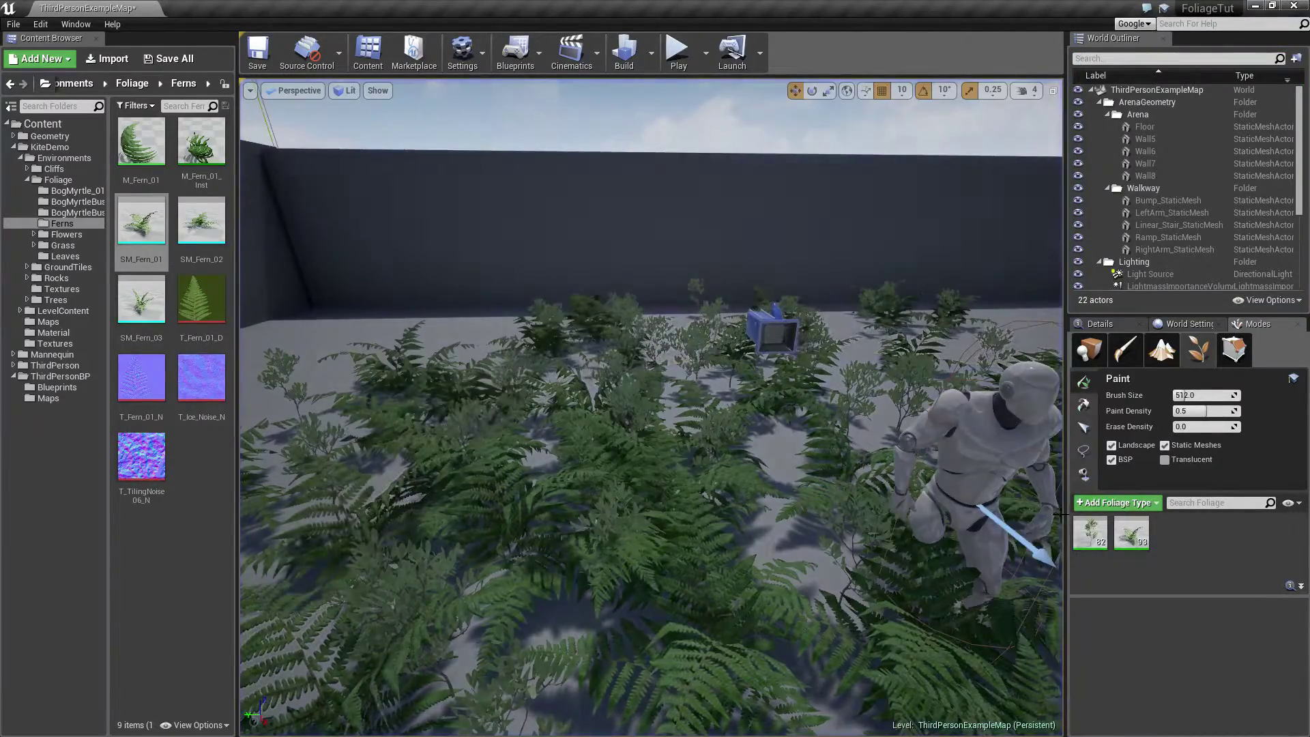
scroll(668, 372, "down", 6)
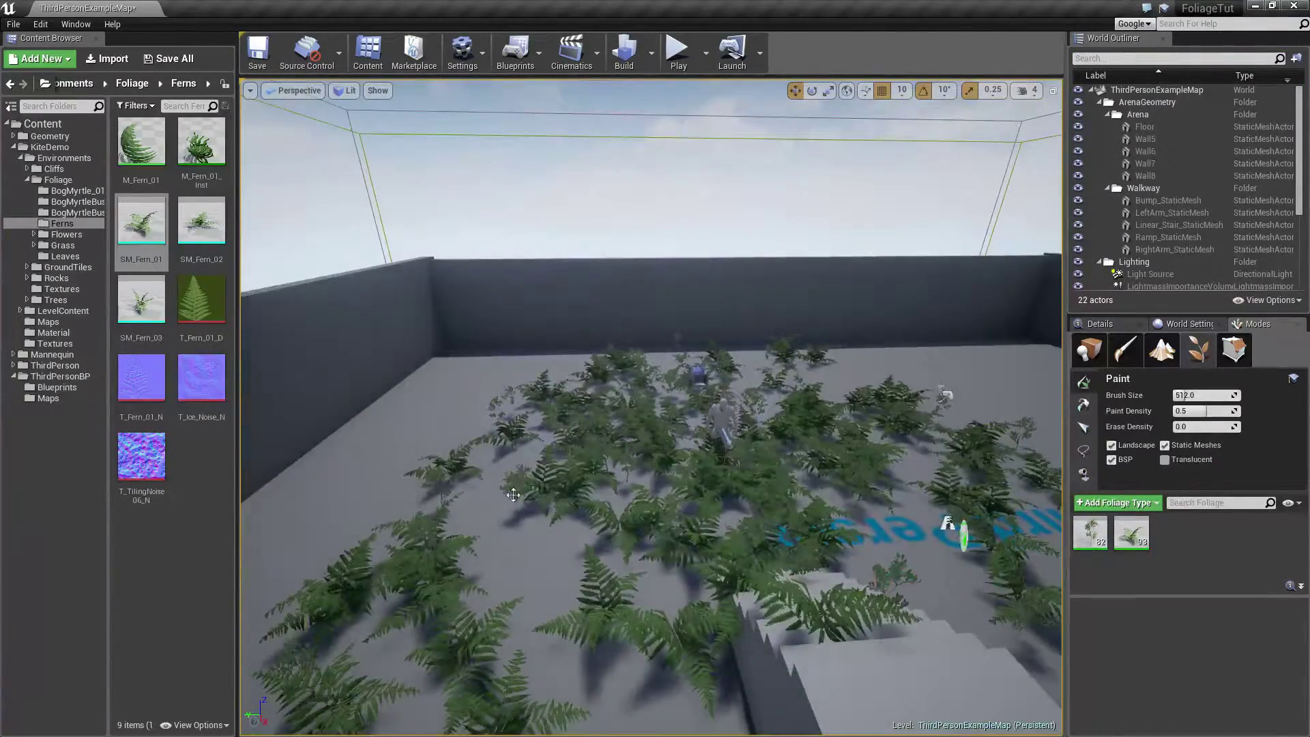
scroll(507, 496, "down", 2)
scroll(506, 496, "down", 1)
mouse_move(535, 543)
left_mouse_down("shift")
mouse_move(731, 442)
mouse_move(661, 380)
mouse_move(926, 480)
left_mouse_up("shift")
right_click_drag(705, 440, 1037, 454)
right_click_drag(785, 437, 764, 451)
left_click(1090, 533)
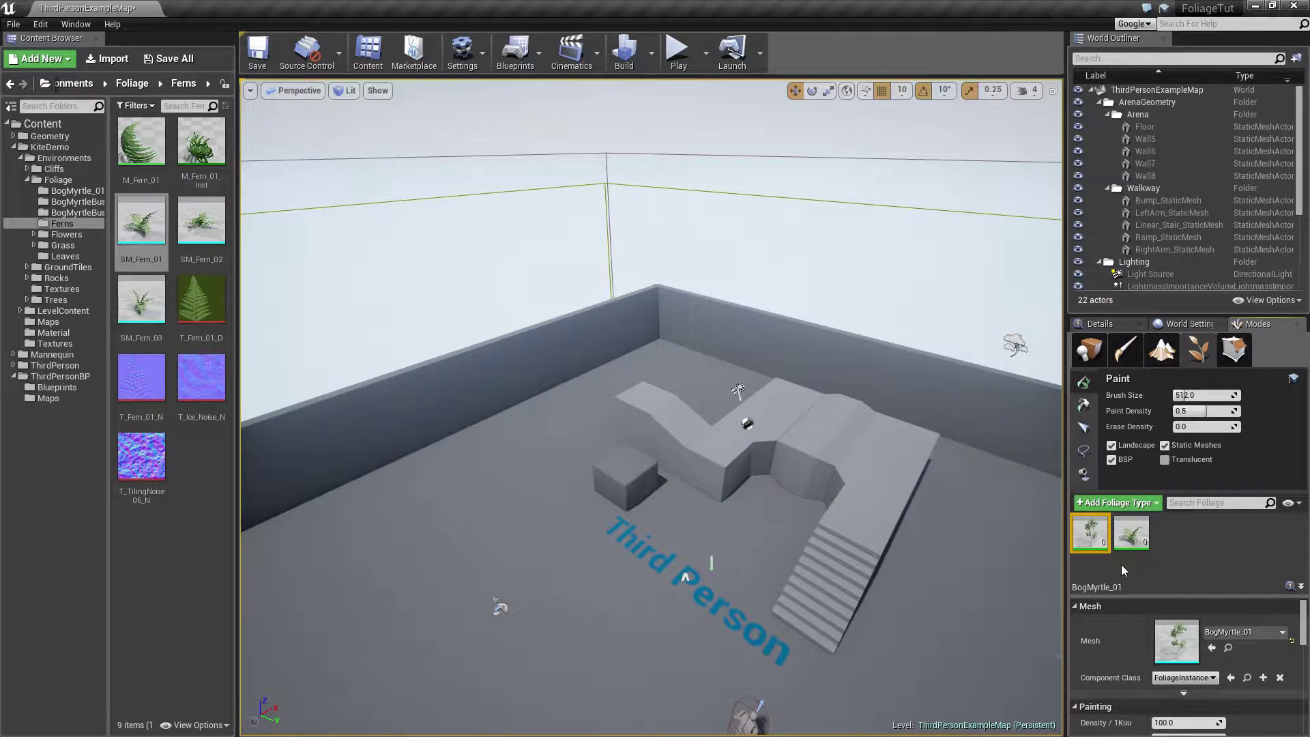
key("Delete")
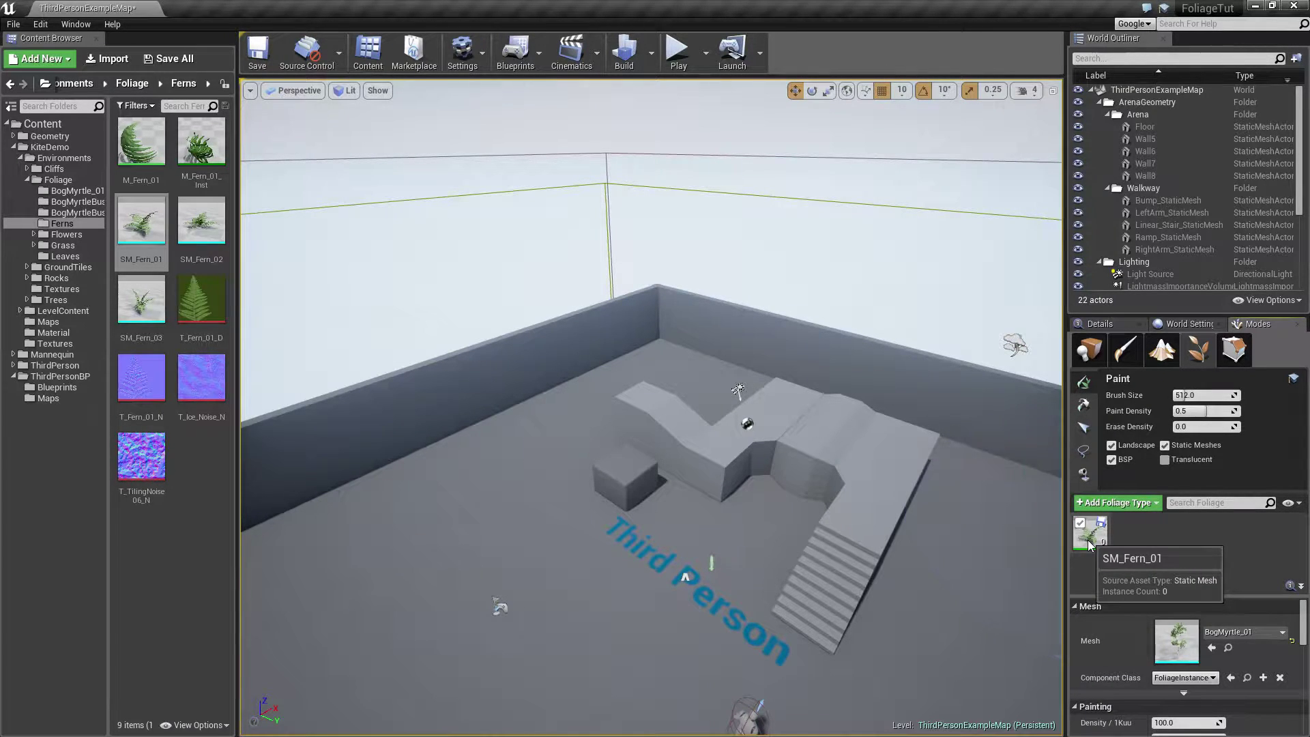
Step: Open the SM_Fern_01 static mesh for inspection and dock its editor beside the level's document
left_click(149, 242)
double_click(149, 242)
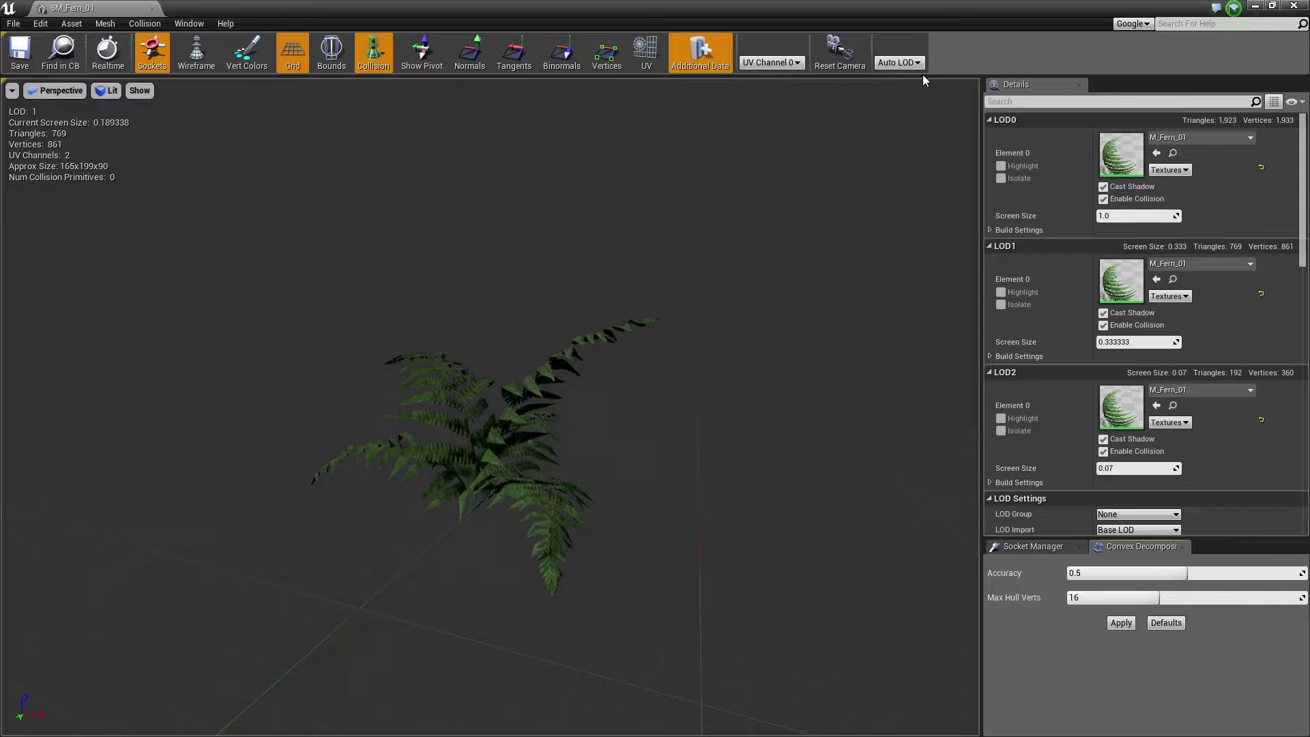
left_click_drag(105, 8, 210, 5)
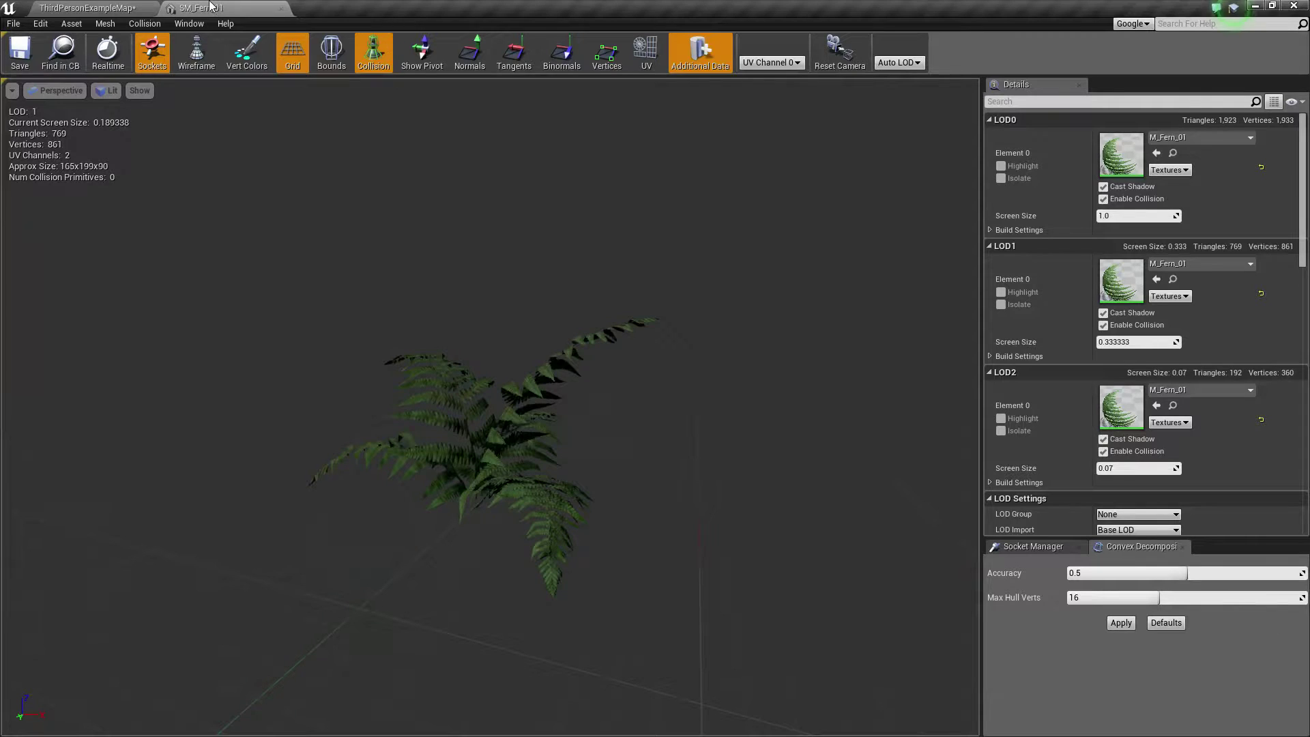
Step: Compare the fern mesh at Base LOD, LOD Level 1 and LOD Level 2, ending on Base LOD
left_click(919, 64)
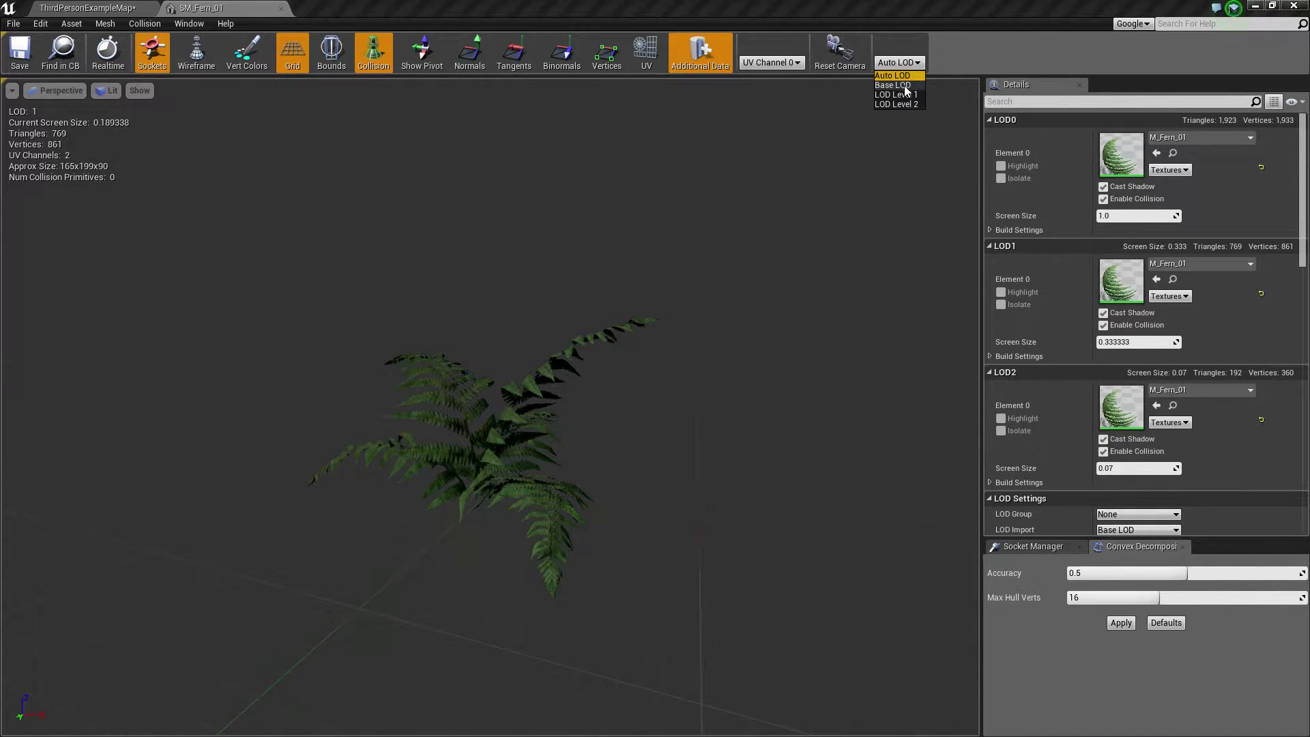
left_click(907, 86)
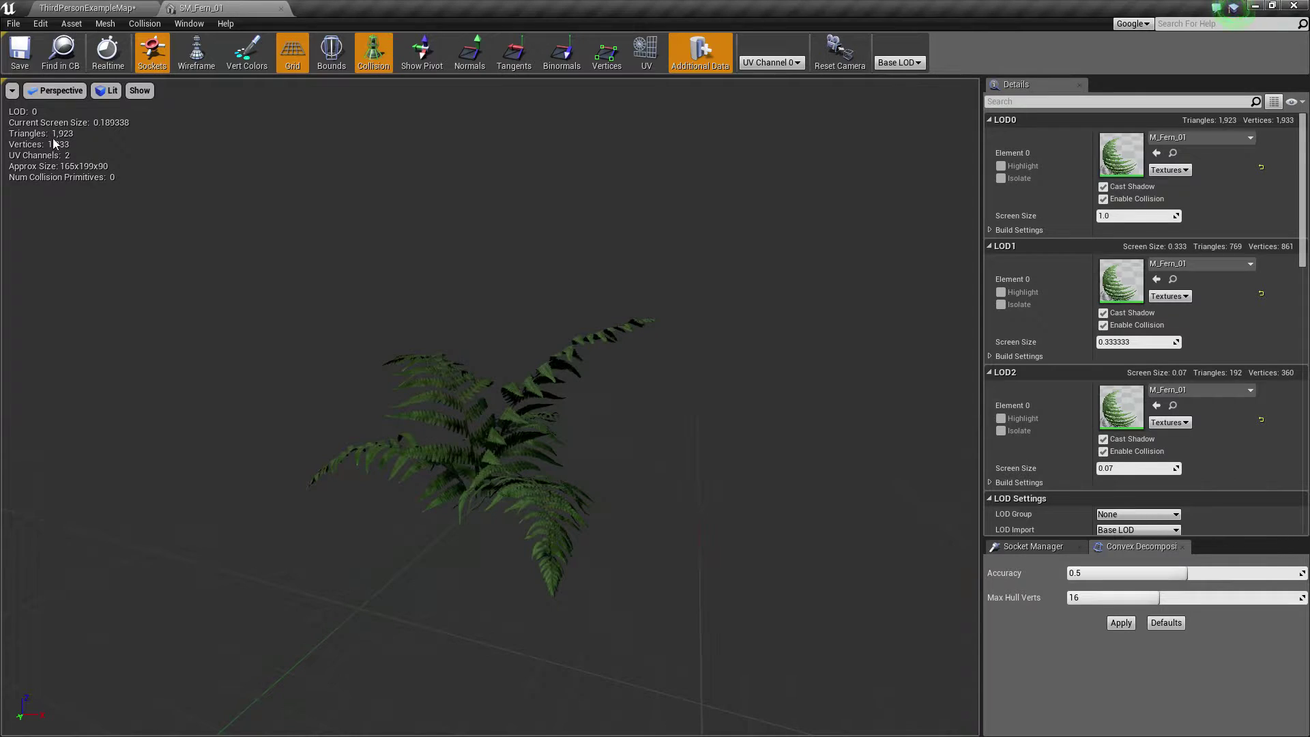
left_click(893, 63)
left_click(899, 94)
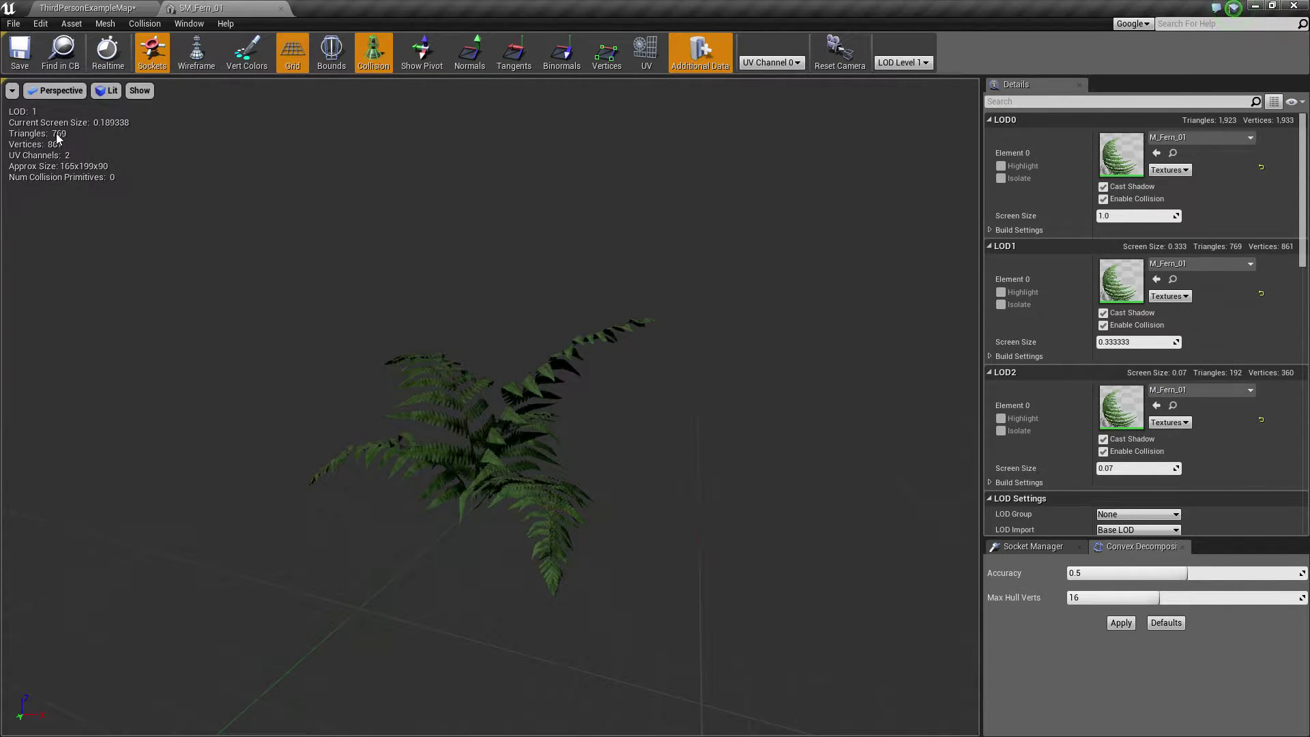
left_click(896, 64)
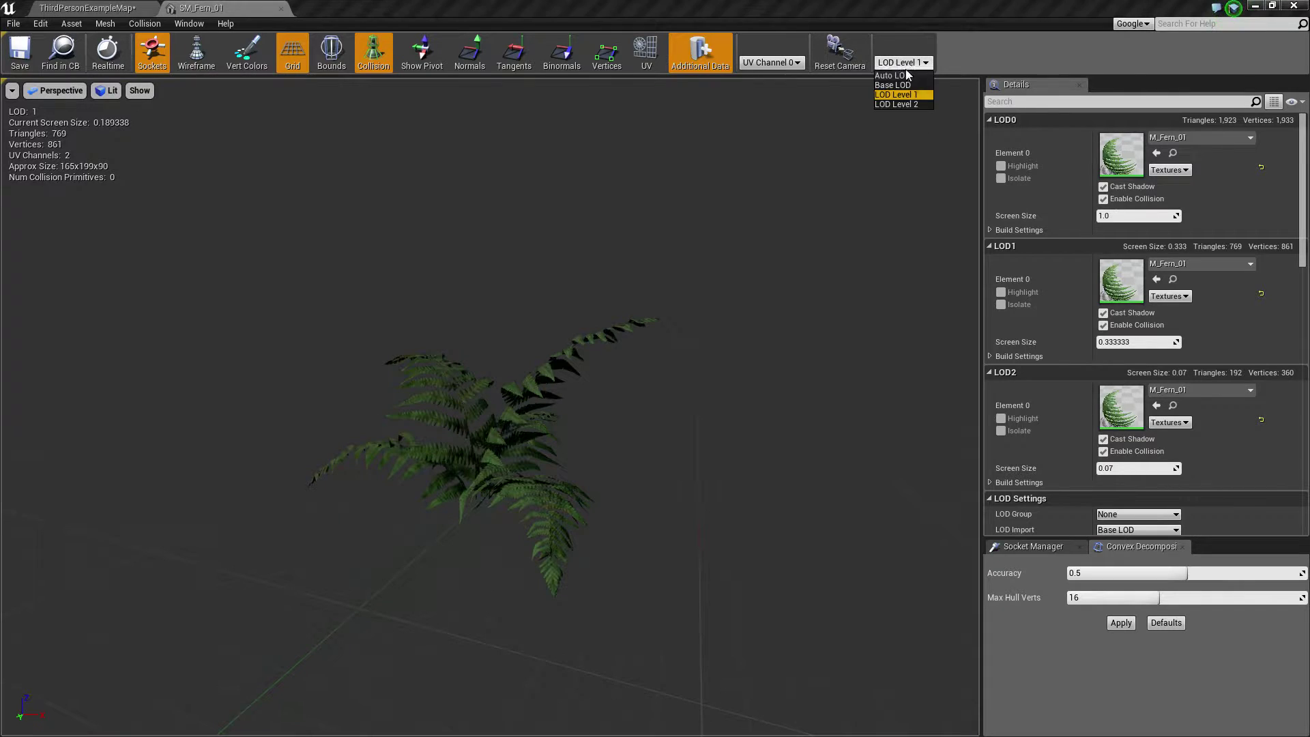
left_click(916, 105)
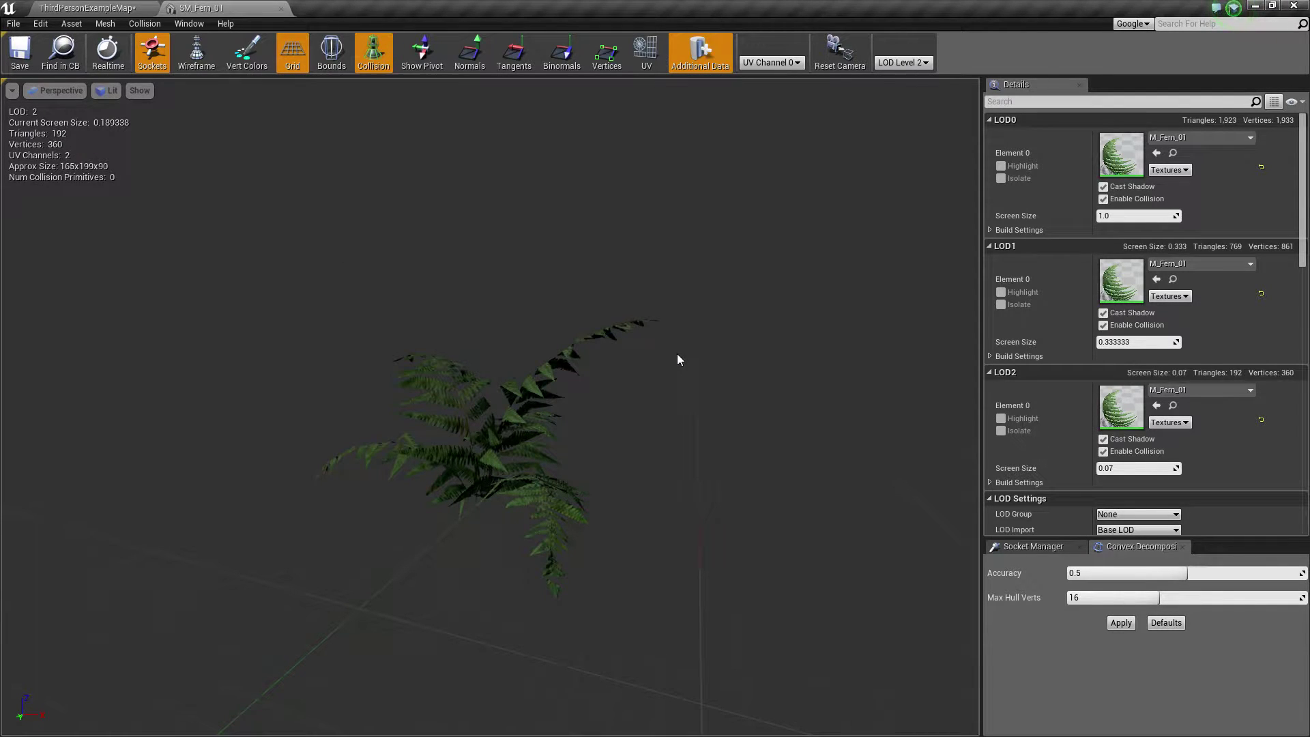
left_click(918, 63)
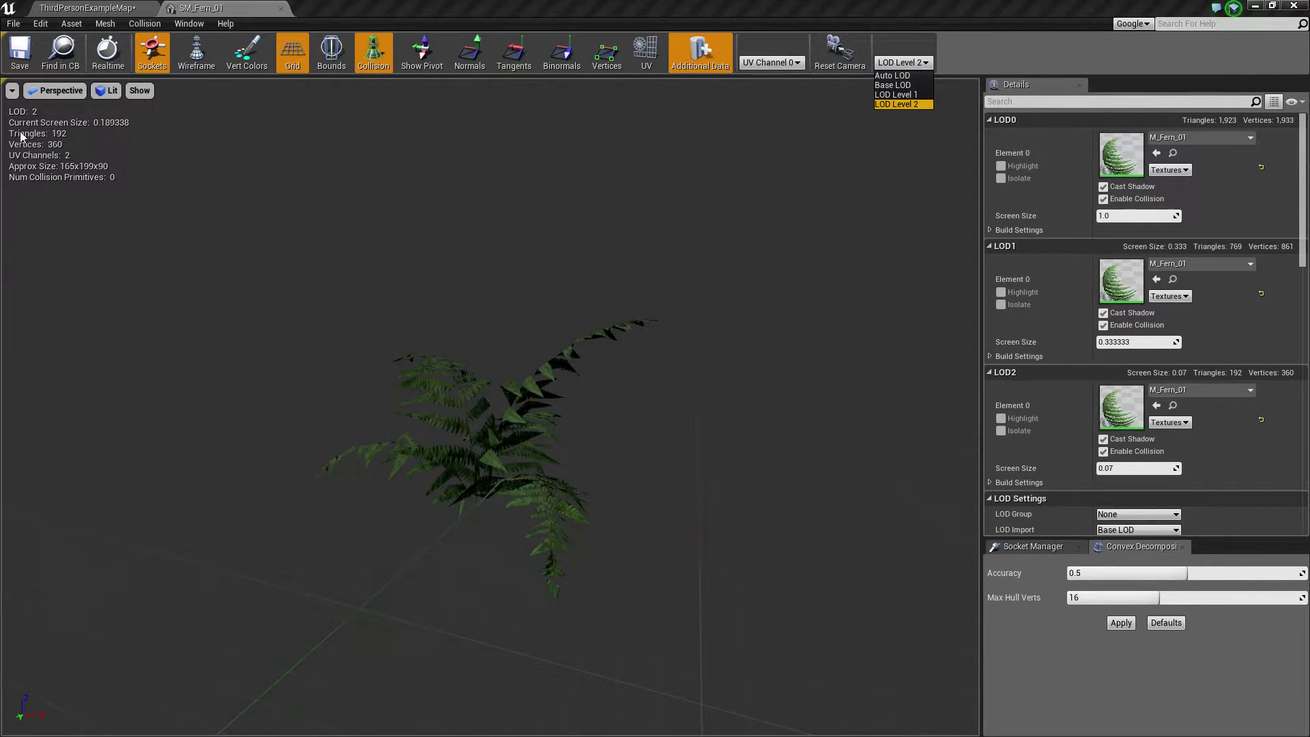
left_click(892, 85)
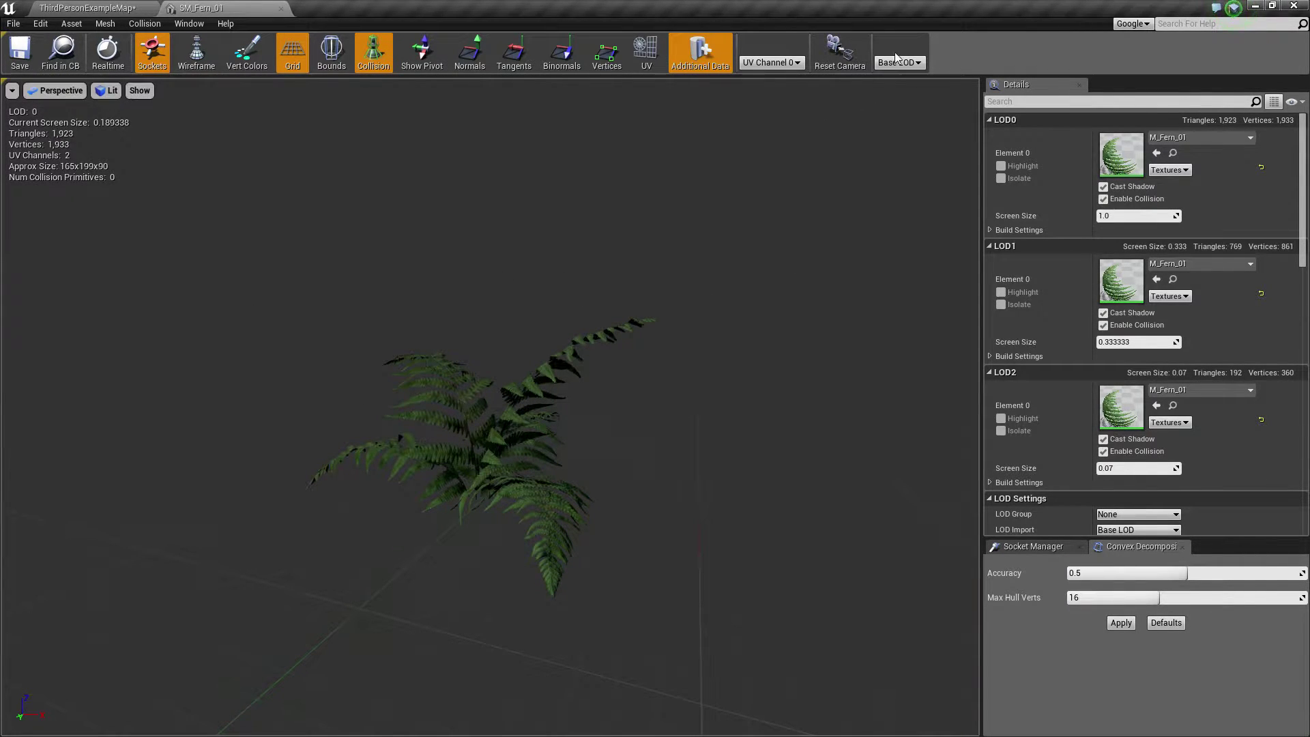
Step: Examine the fern's fronds up close from several angles and return to the ThirdPersonExampleMap level
right_click_drag(305, 430, 348, 433)
left_click_drag(345, 389, 354, 372)
right_click_drag(353, 372, 351, 344)
left_click_drag(358, 403, 402, 423)
right_click_drag(402, 424, 404, 430)
left_click_drag(413, 429, 297, 426)
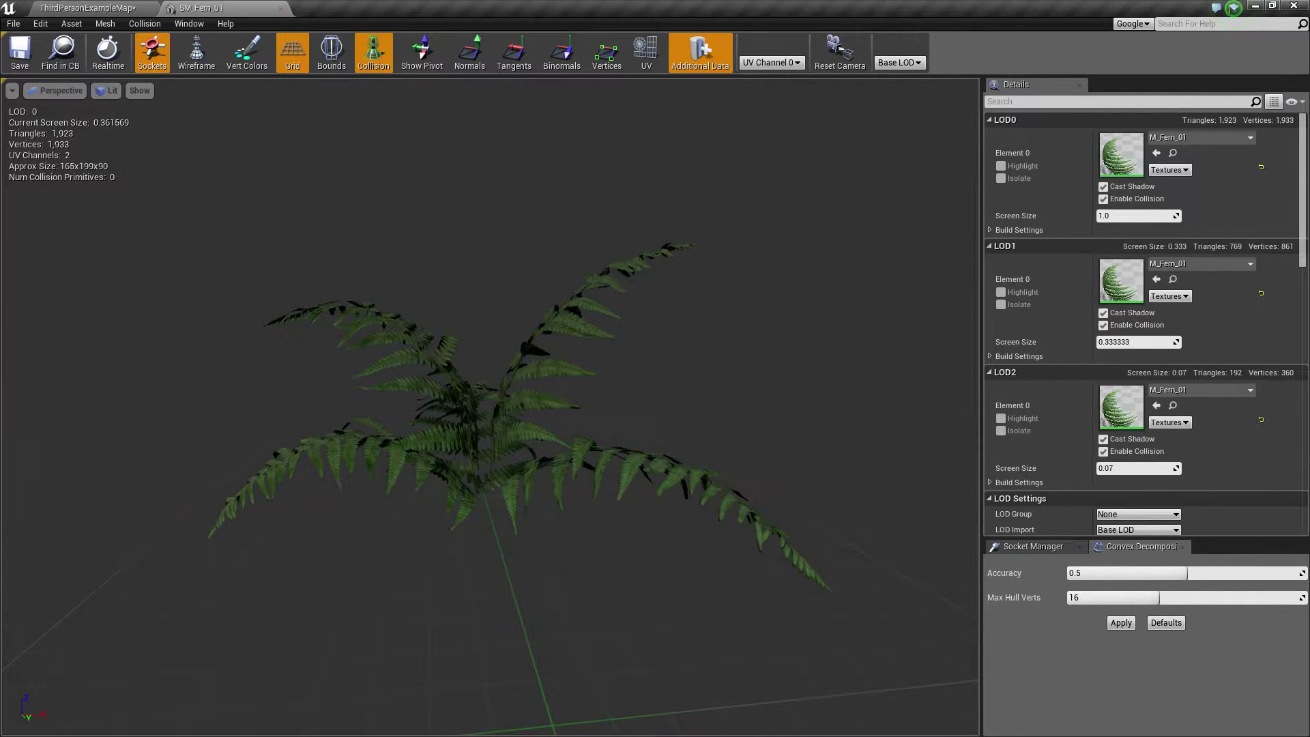
left_click(95, 7)
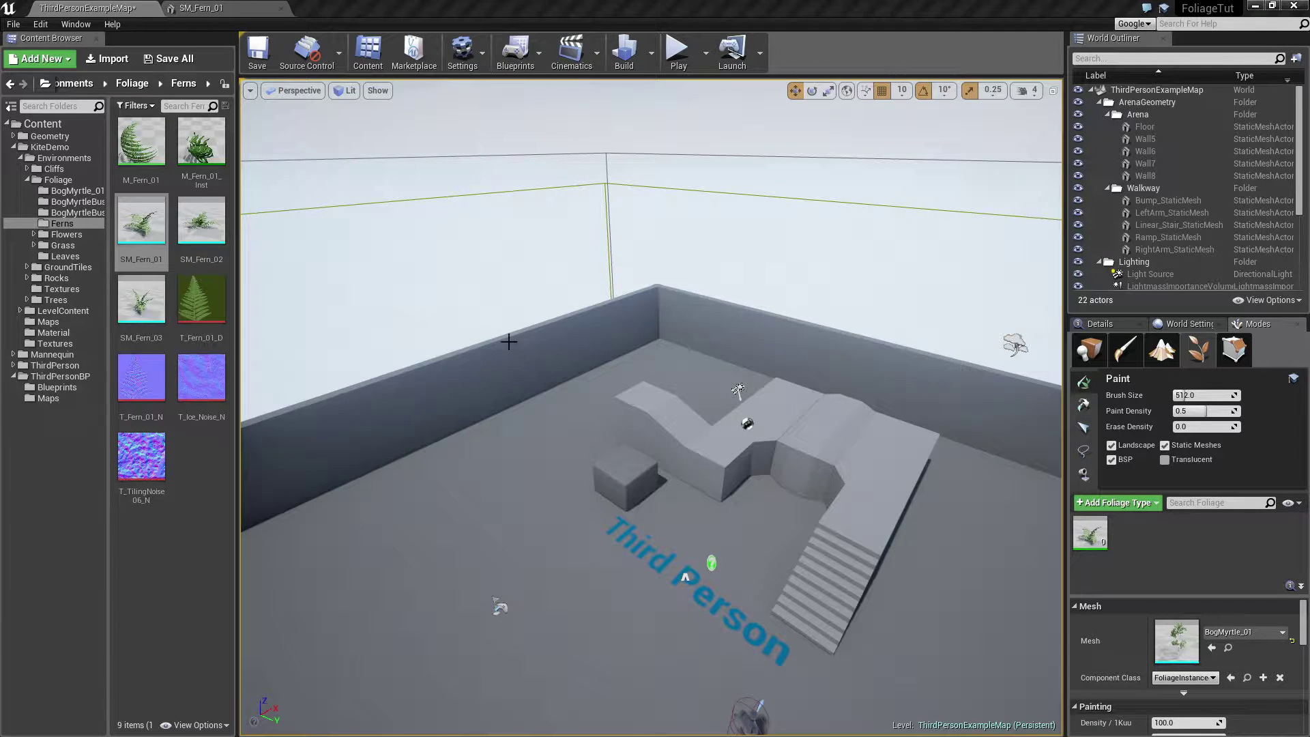
right_click_drag(632, 408, 668, 375)
key("w")
key("q")
mouse_move(533, 280)
right_mouse_down()
mouse_move(518, 287)
mouse_move(554, 286)
right_mouse_up()
key("a")
key("d")
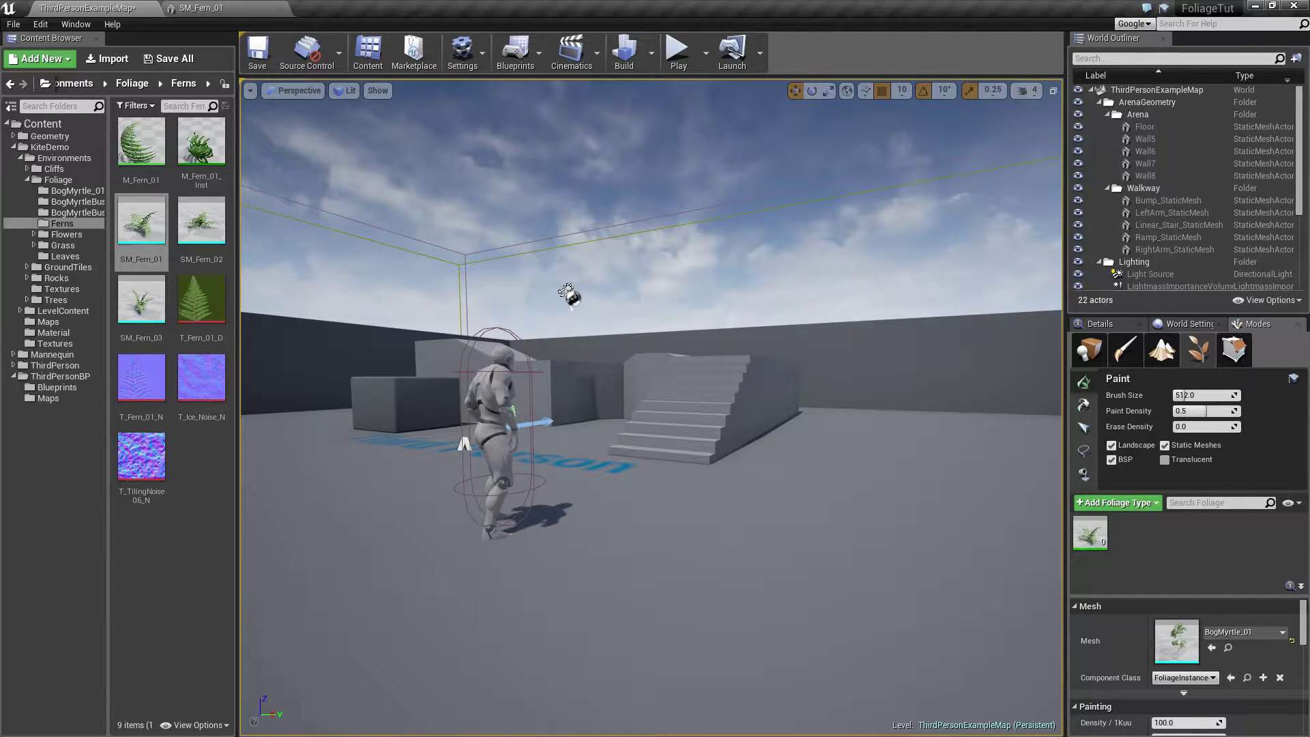
right_click_drag(537, 288, 506, 290)
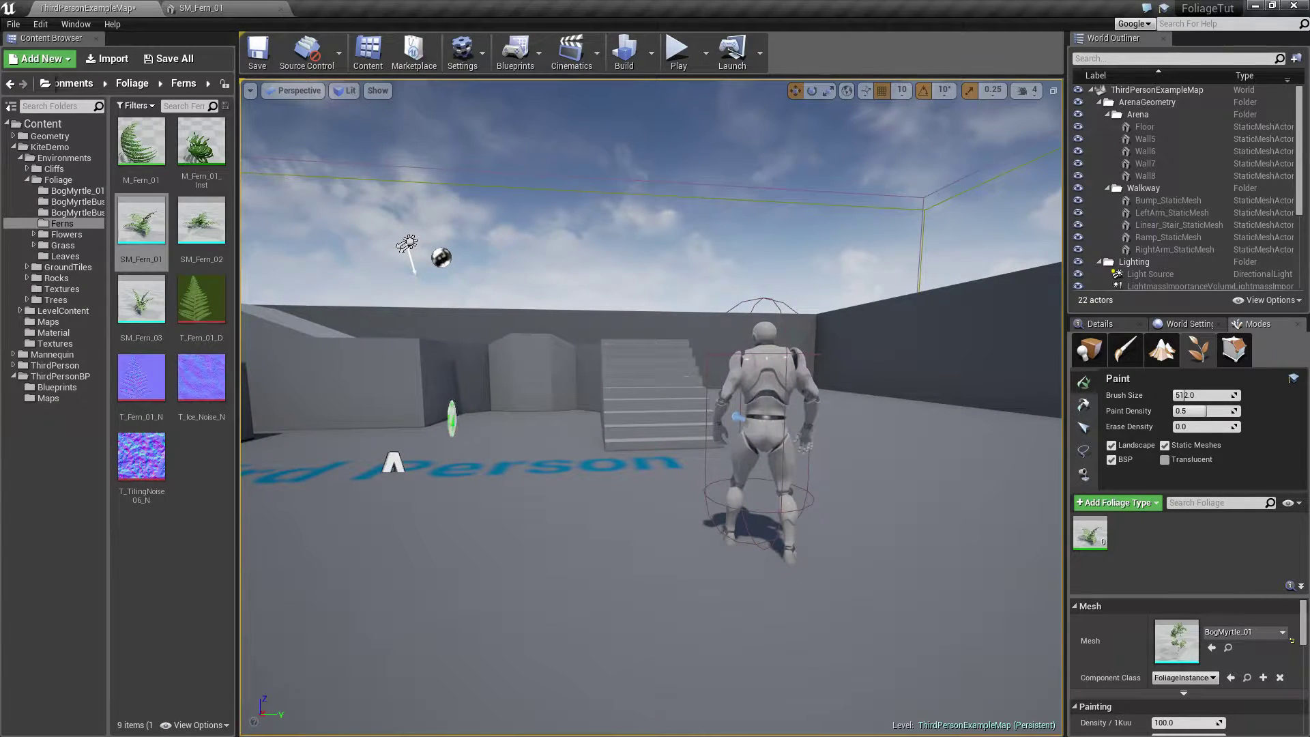
right_click_drag(633, 410, 628, 409)
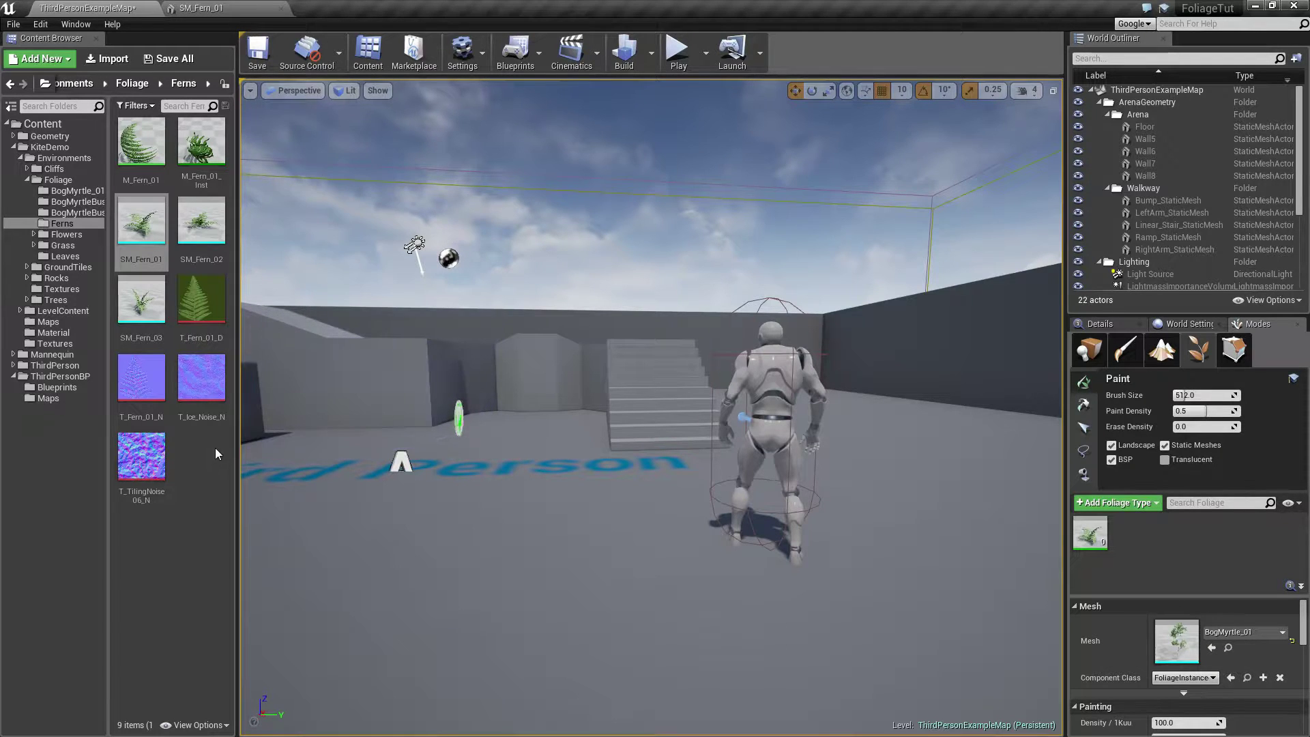
right_click_drag(656, 448, 500, 463)
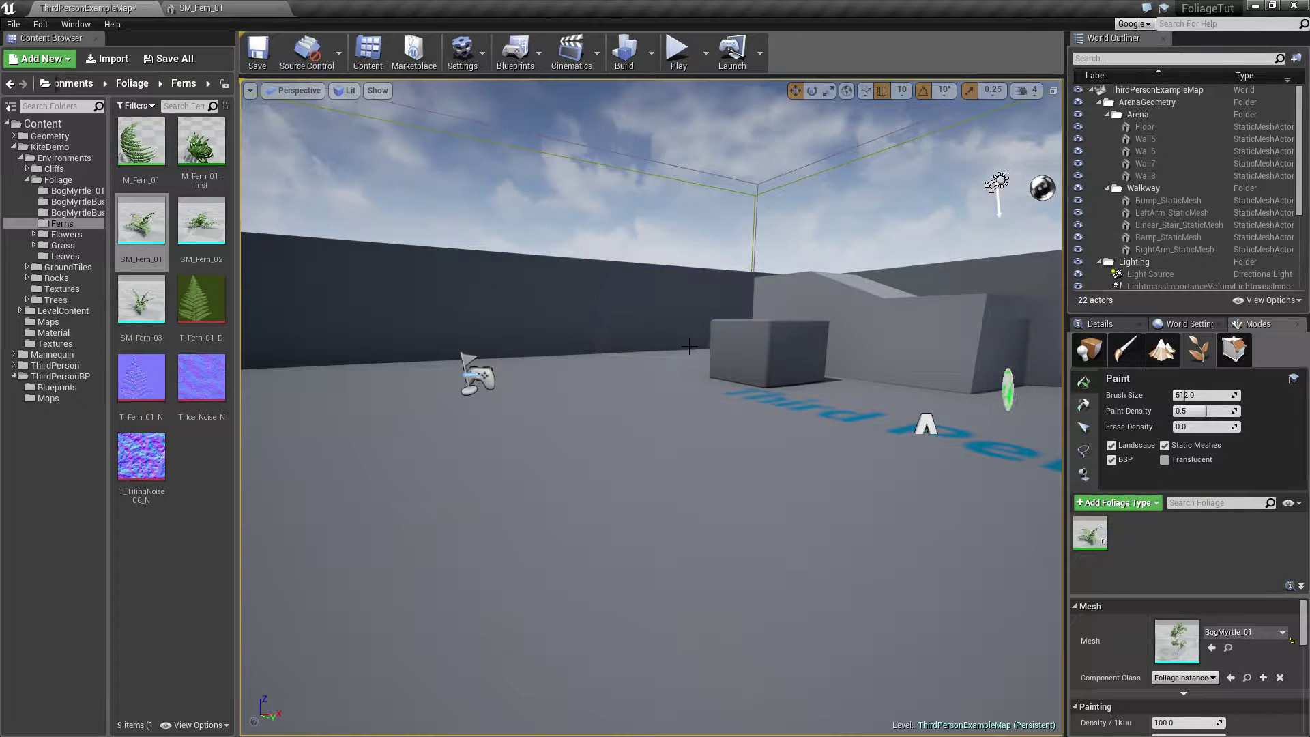
key("s")
right_click_drag(670, 365, 904, 394)
key("a")
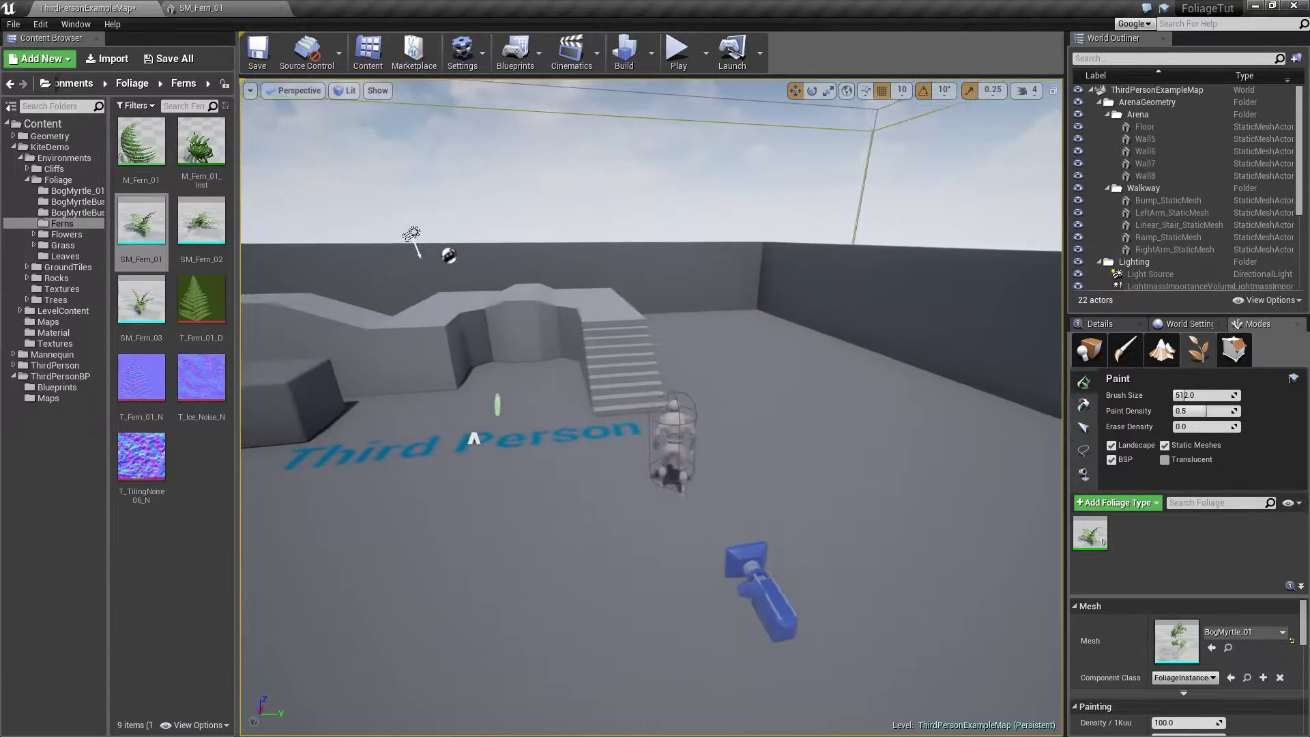
key("d")
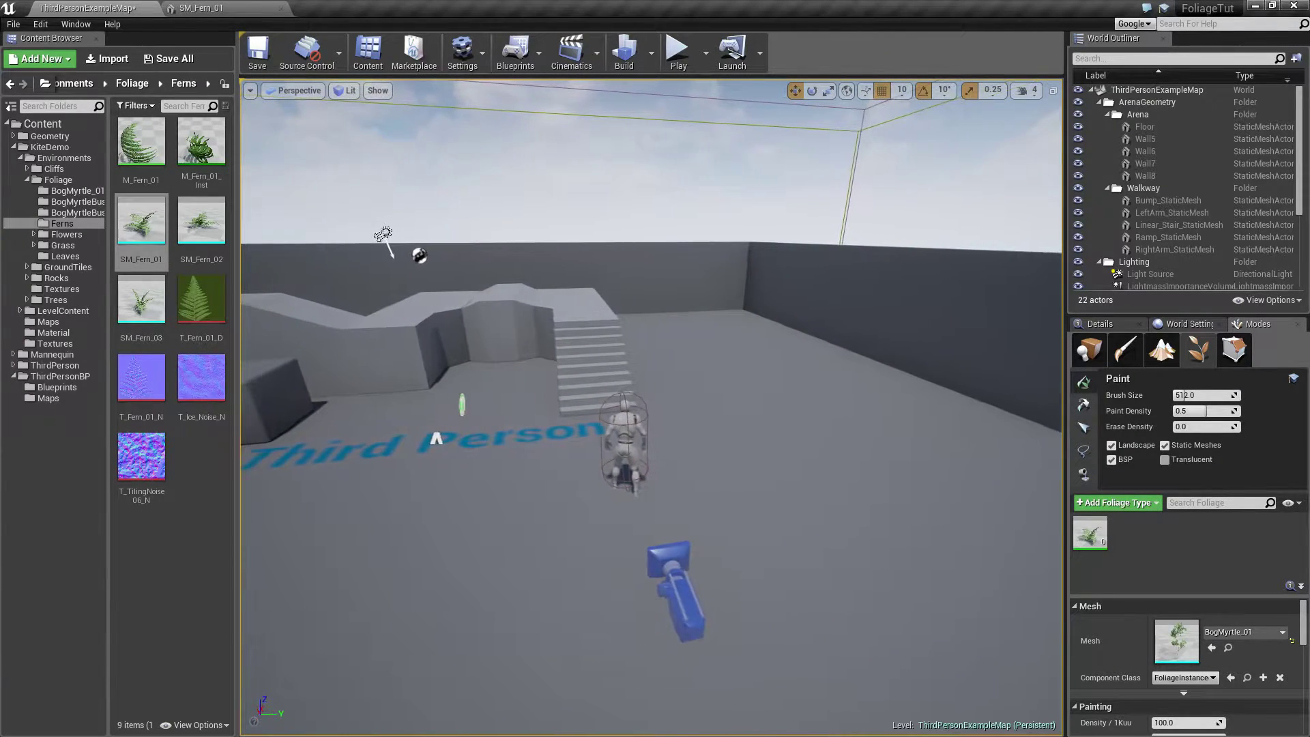
right_click_drag(746, 437, 591, 436)
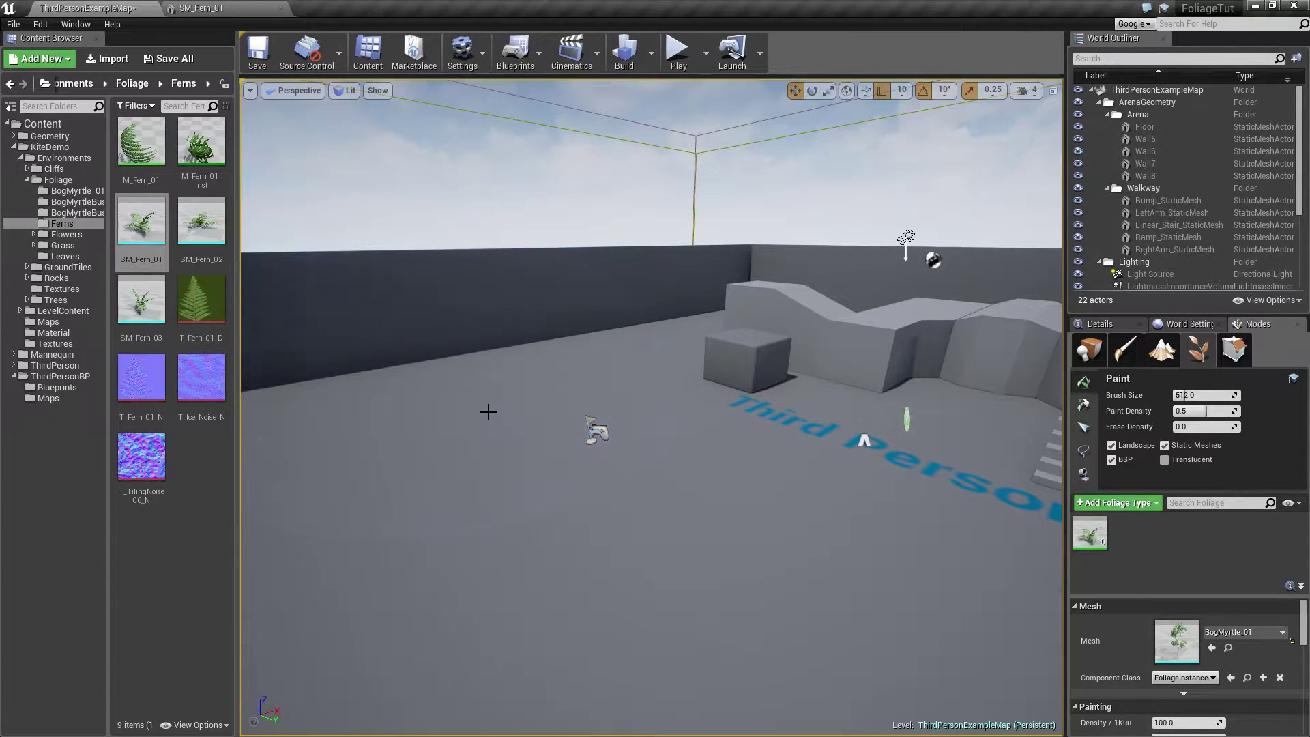
right_click_drag(489, 412, 614, 440)
right_click_drag(489, 411, 483, 411)
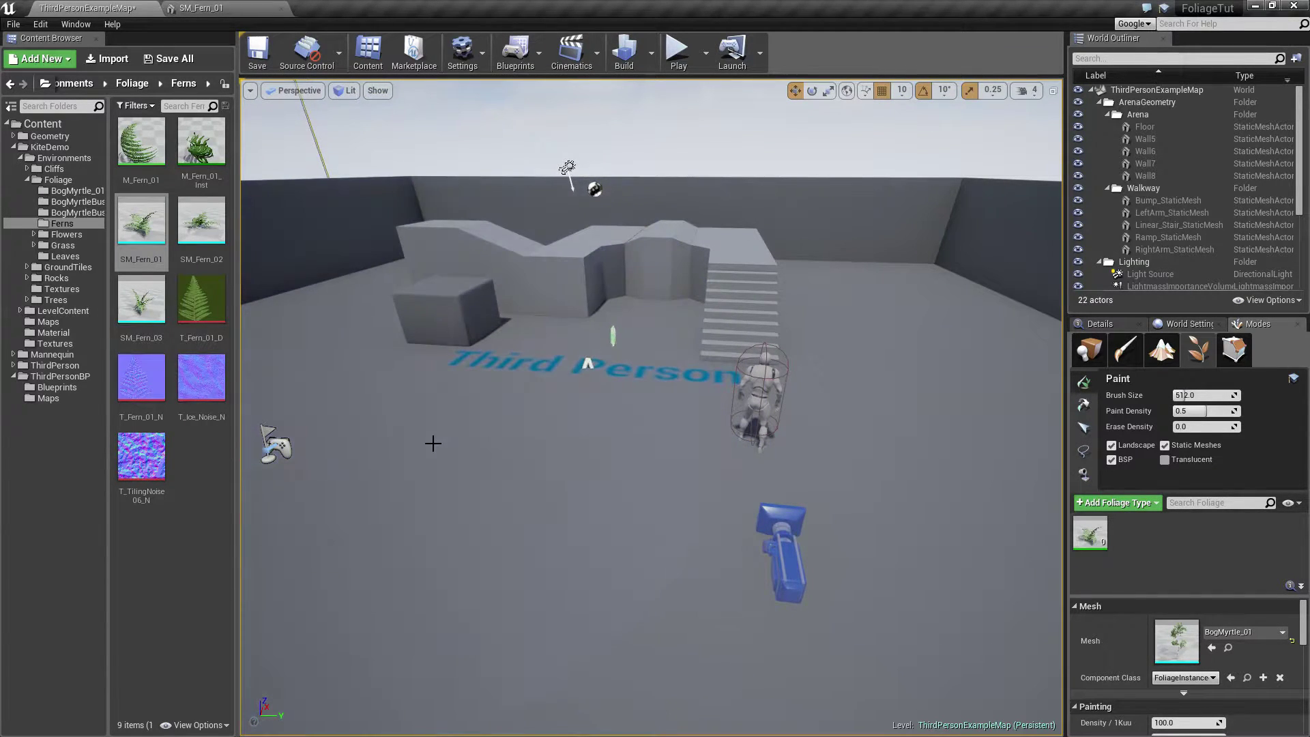
scroll(433, 444, "up", 5)
right_click_drag(433, 351, 401, 345)
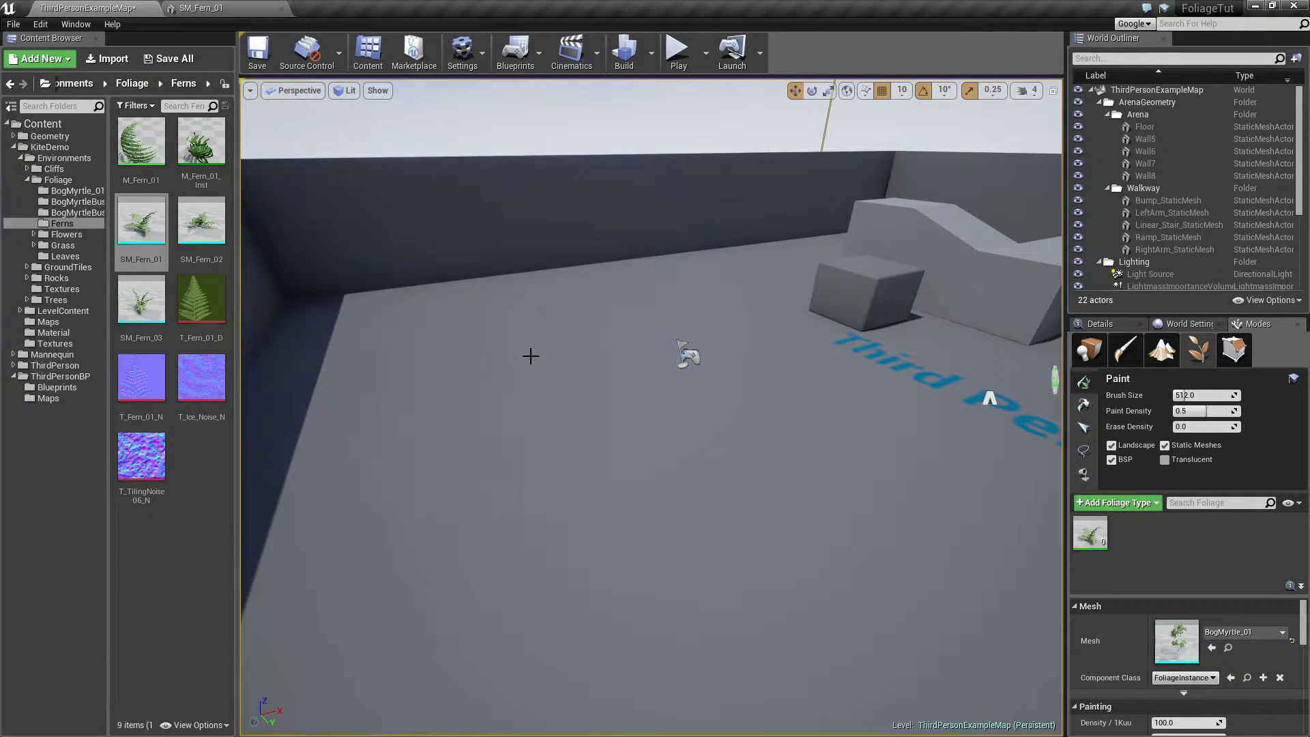
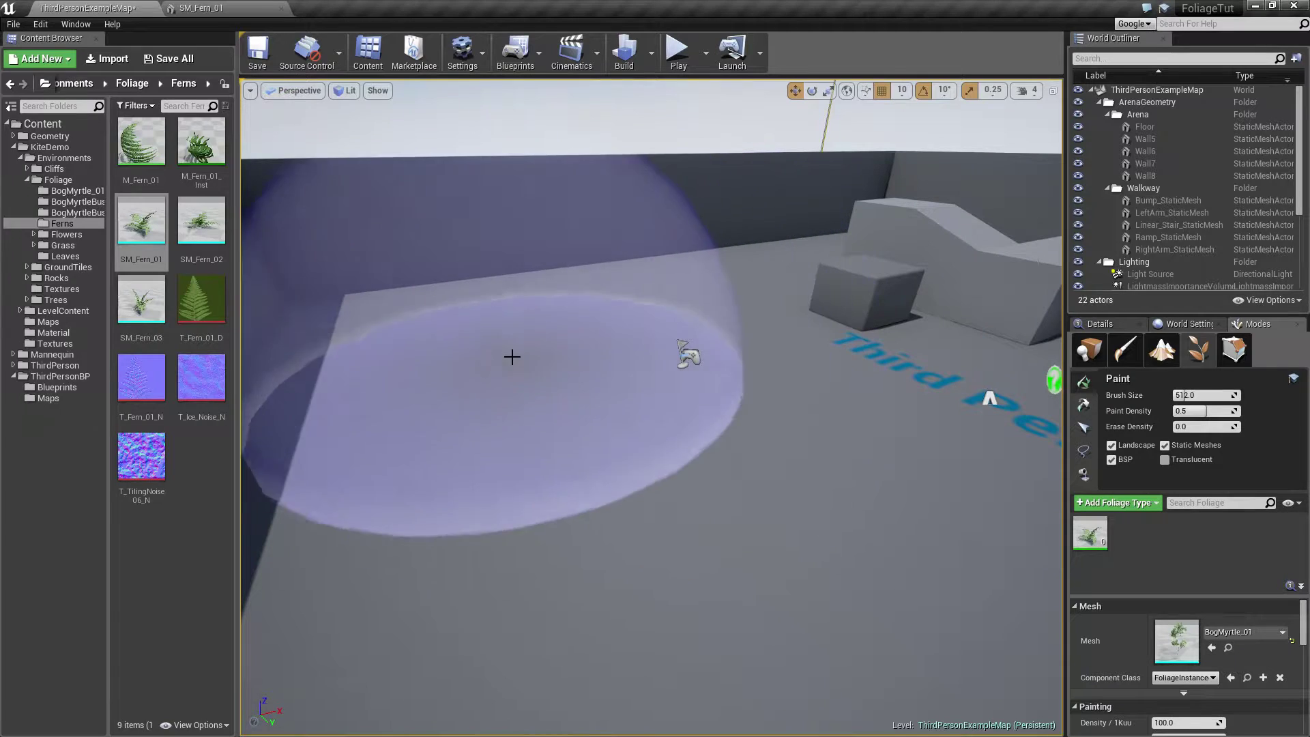
Step: Paint SM_Fern_01 foliage in long strokes across the open arena floor next to the Third Person lettering
key("s")
right_click_drag(590, 371, 589, 389)
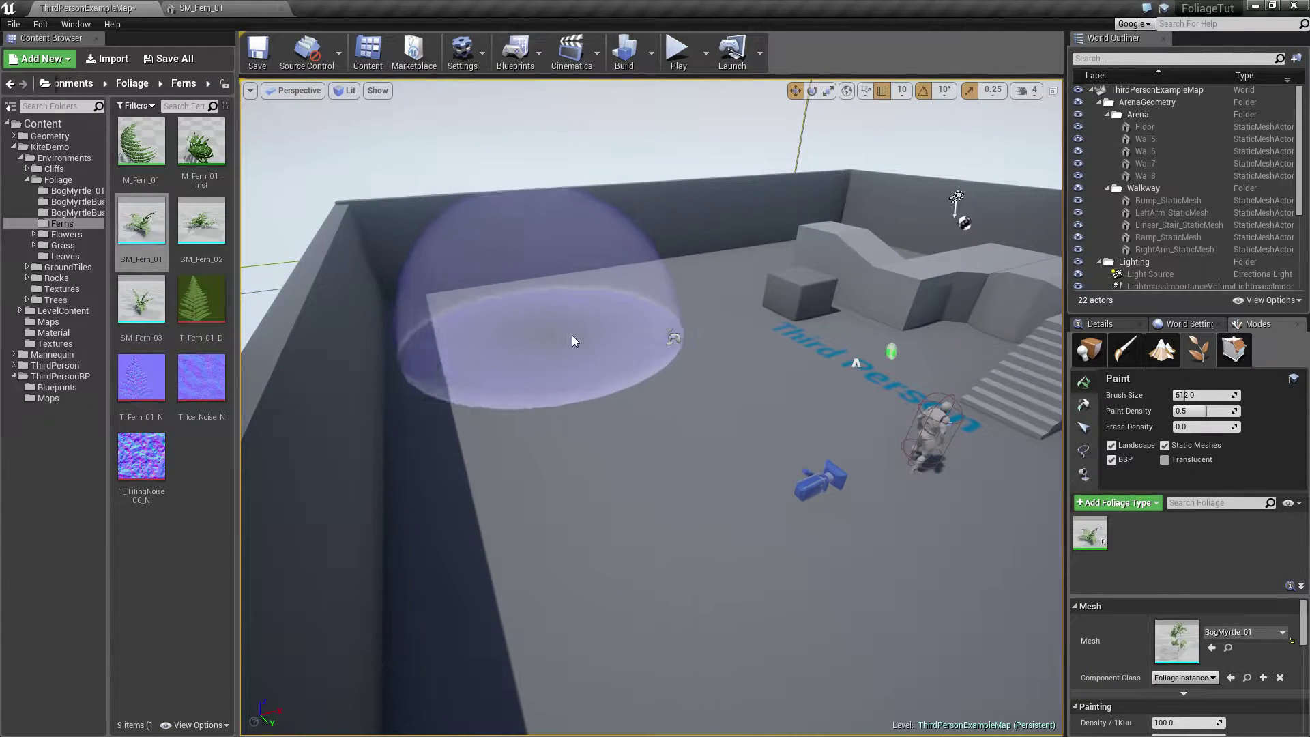
mouse_move(587, 342)
left_mouse_down()
mouse_move(626, 313)
mouse_move(634, 405)
mouse_move(673, 474)
mouse_move(644, 380)
left_mouse_up()
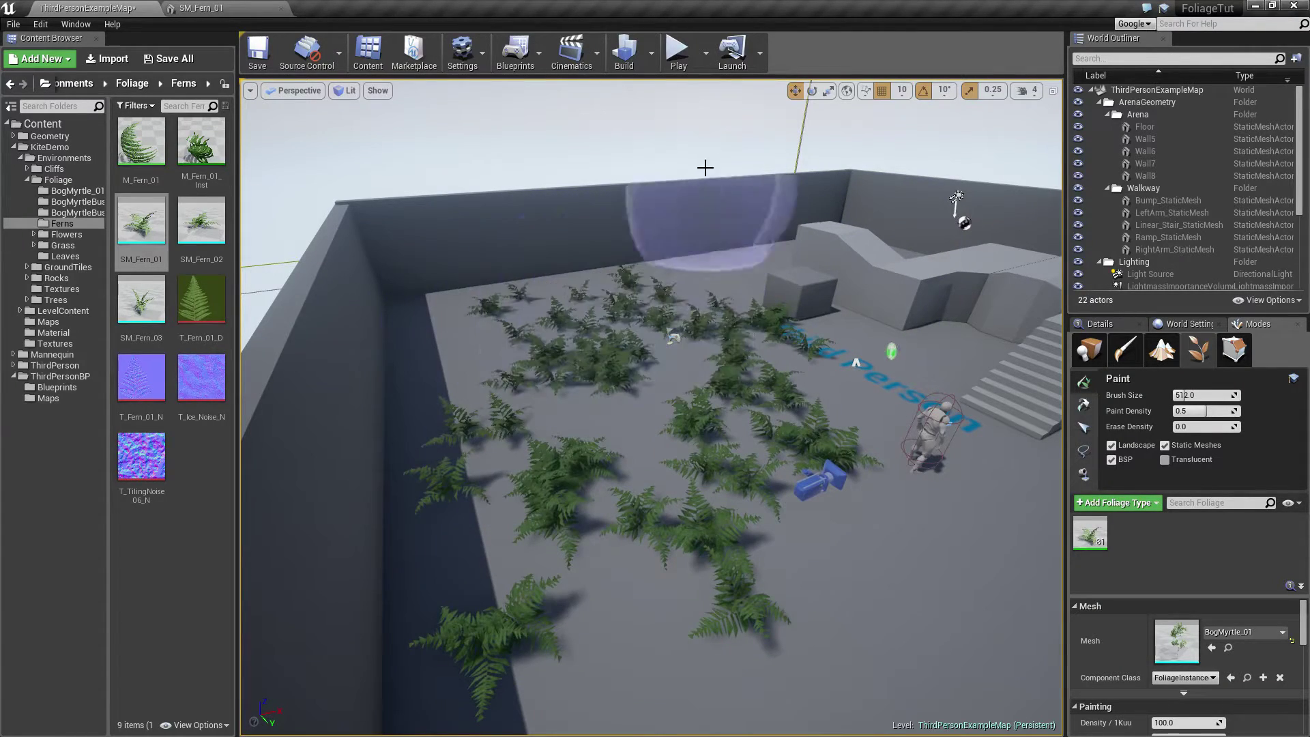
Step: Play-test the level by running the character through the painted ferns, and end the session
left_click(679, 54)
key("w")
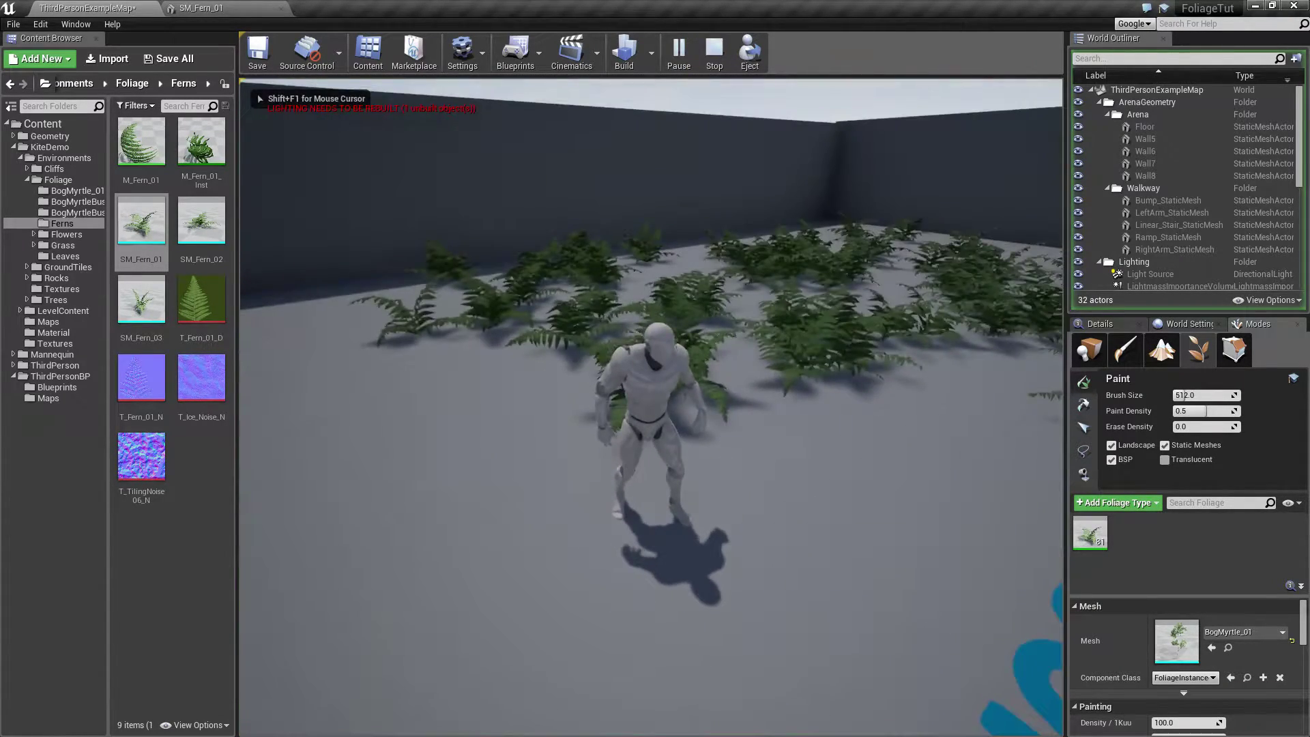
key("s")
key("w")
key("w")
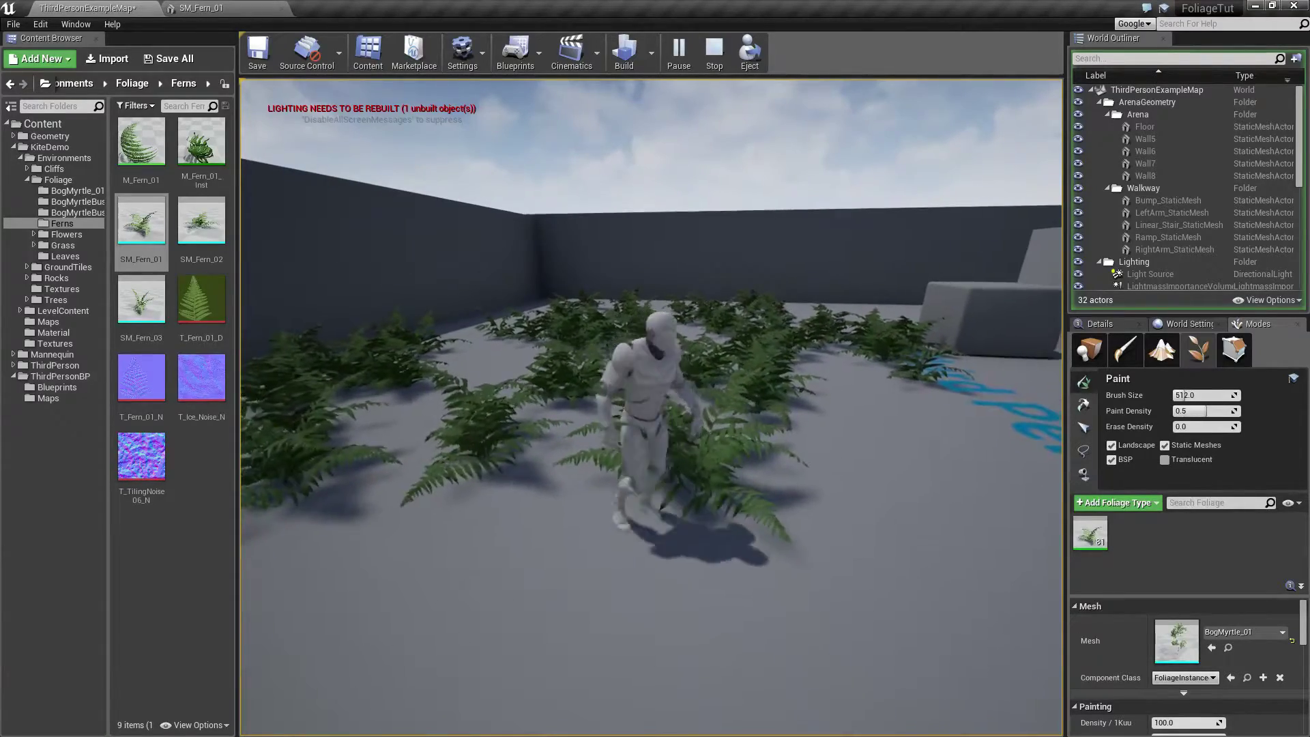
key("Escape")
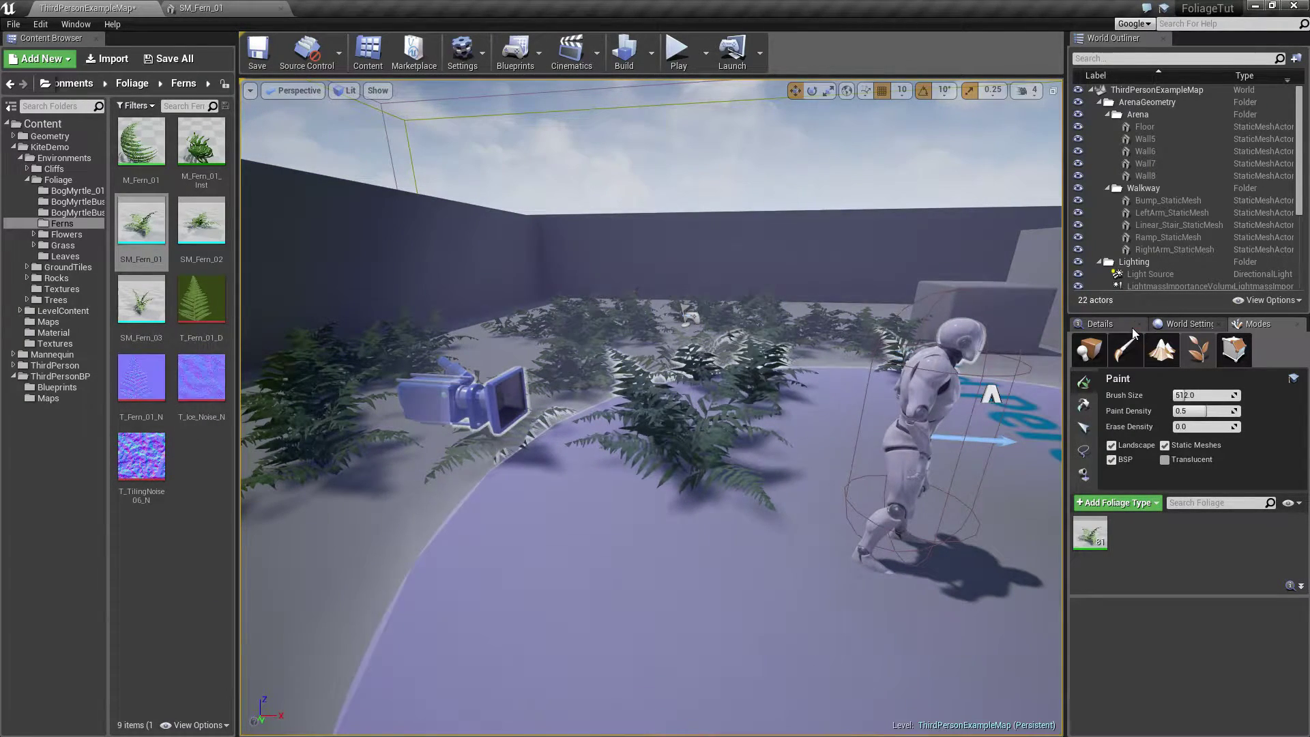
Step: Make more room for the SM_Fern_01 foliage type's settings and set its collision preset to BlockAll
left_click(1092, 543)
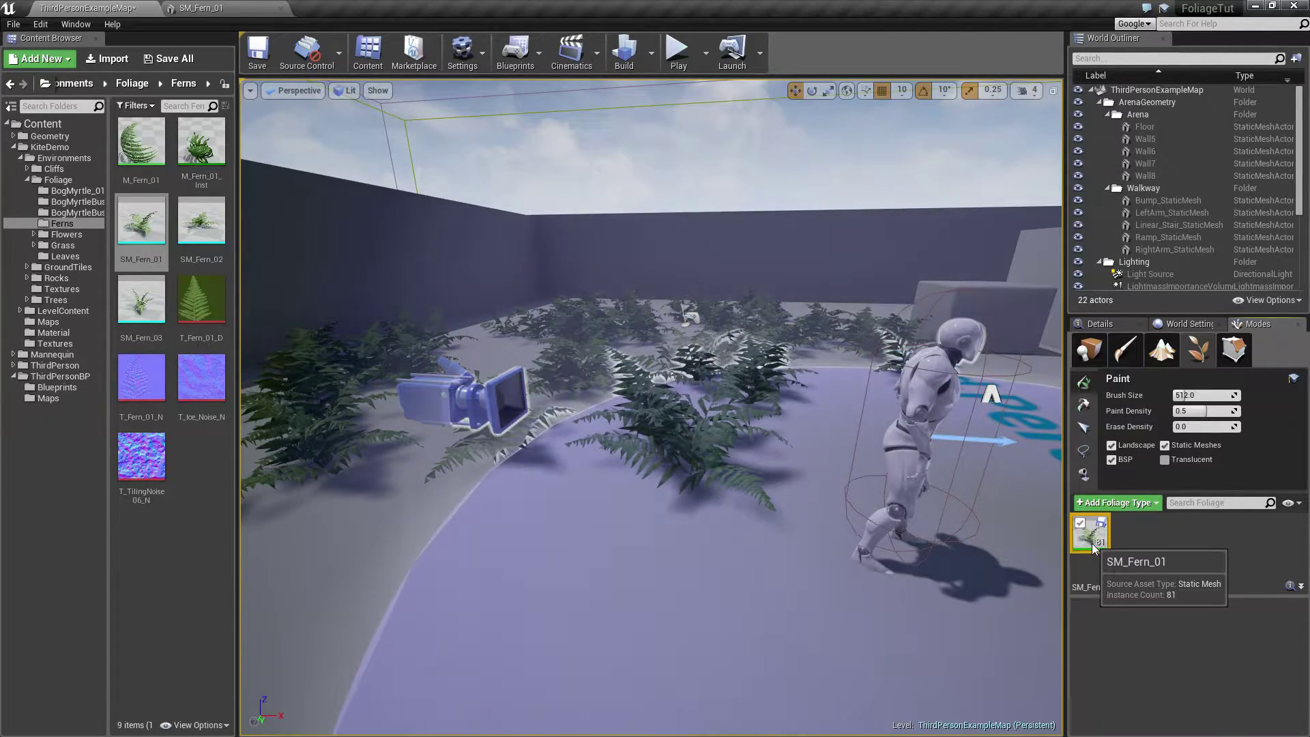
left_click_drag(1191, 312, 1211, 152)
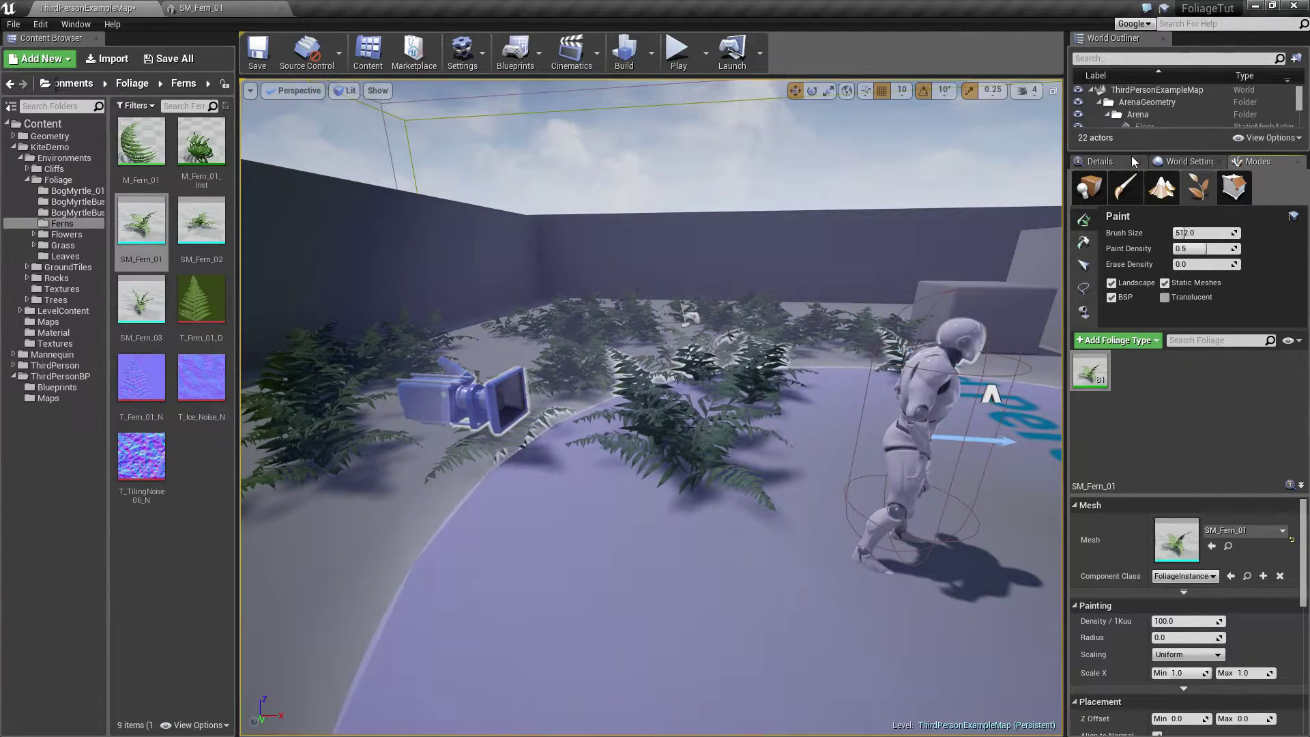
left_click(1133, 161)
left_click(1268, 163)
left_click(1088, 384)
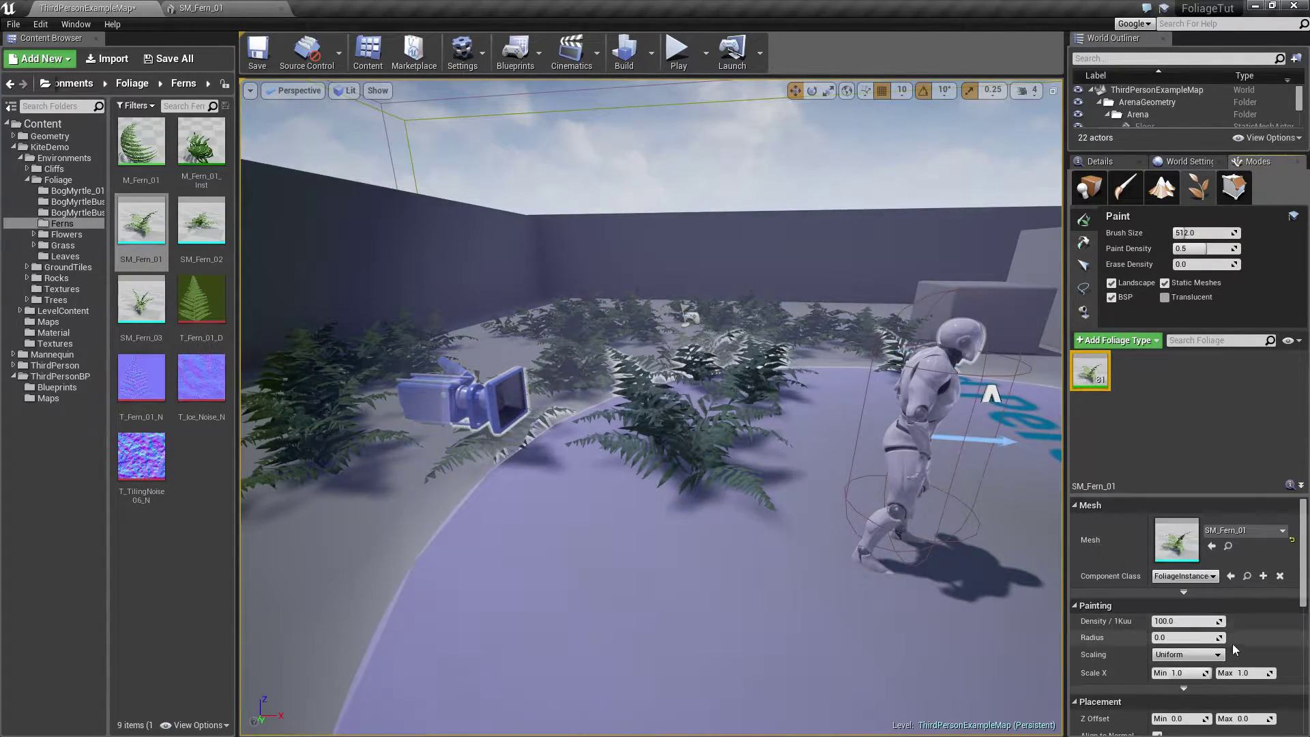
scroll(1232, 644, "down", 10)
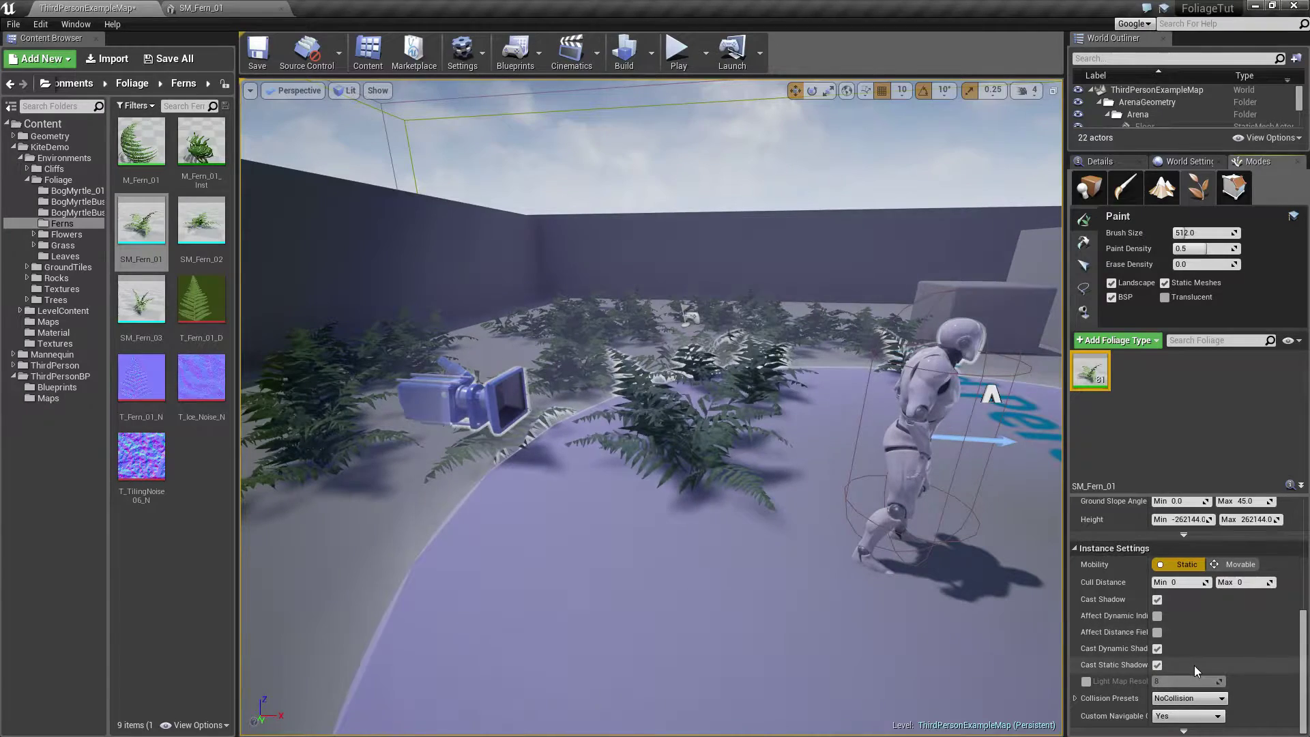
left_click(1221, 700)
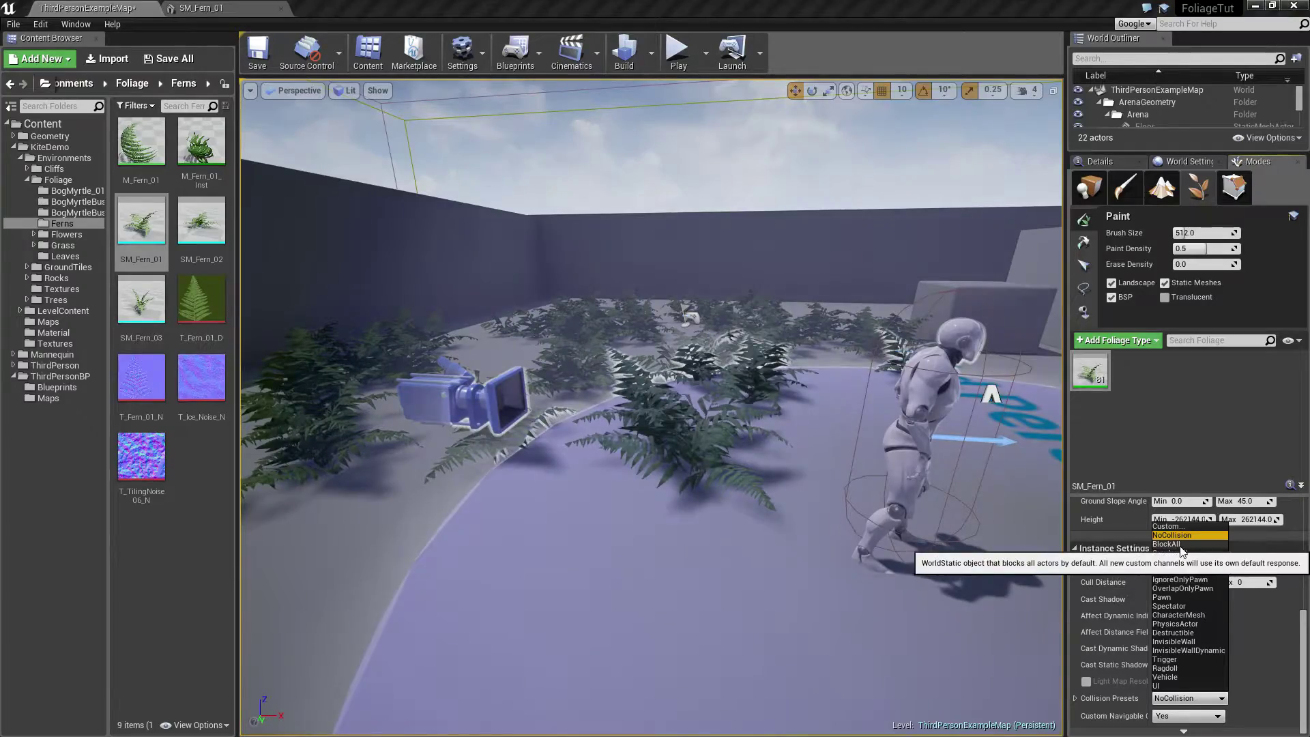
left_click(1168, 544)
Step: Play-test the BlockAll setting by running the character into the ferns, and end the session
left_click(677, 54)
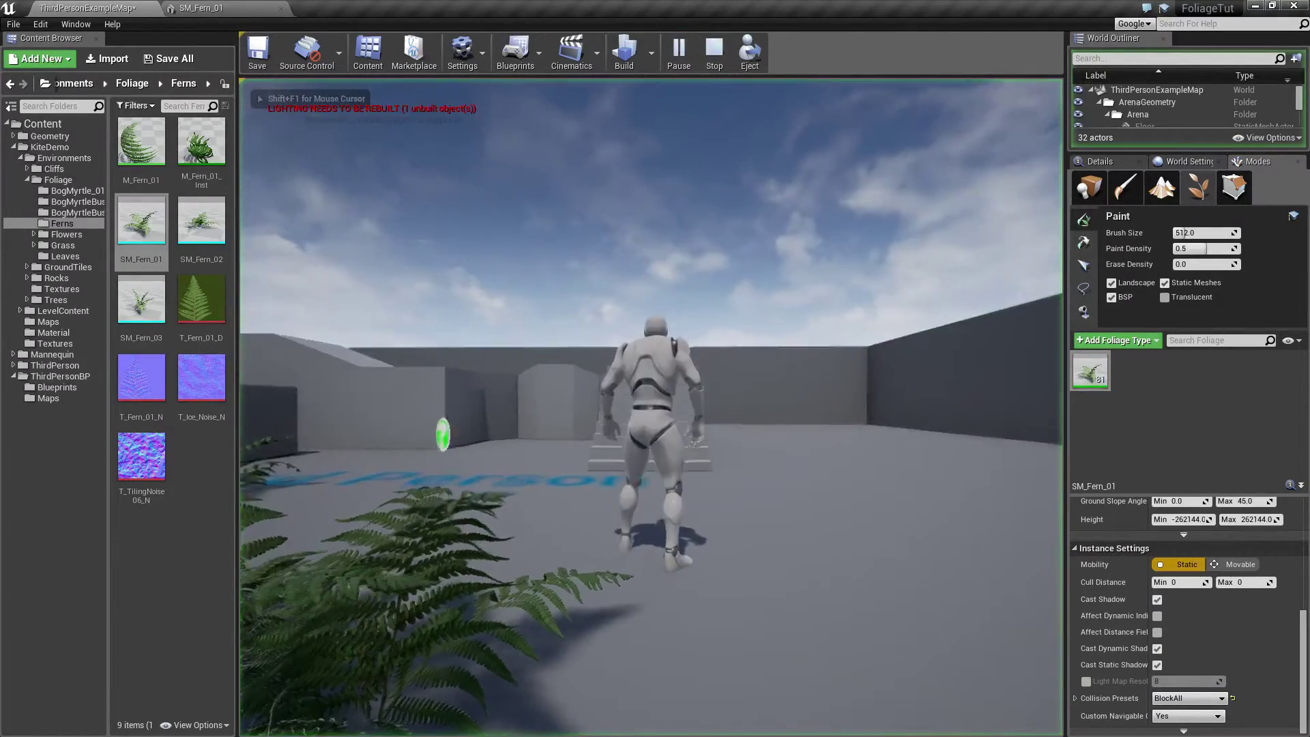
key("w")
key("d")
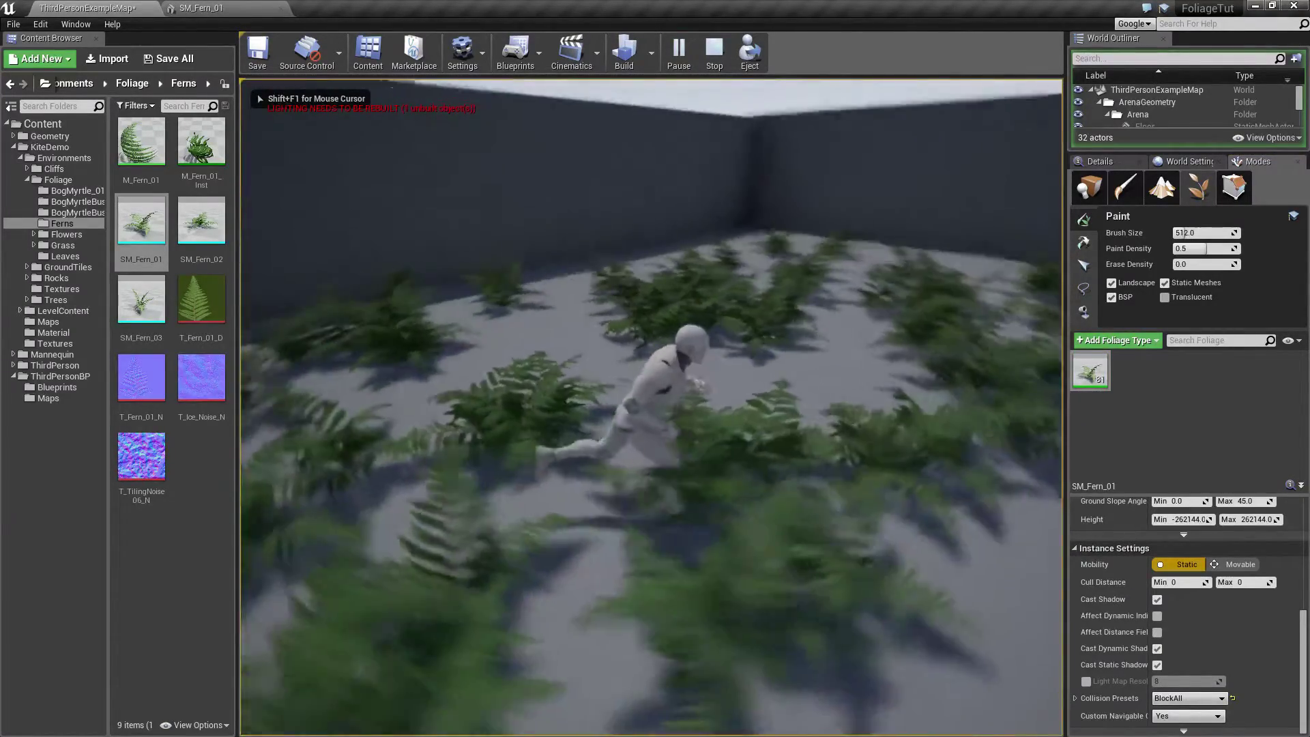
key("a")
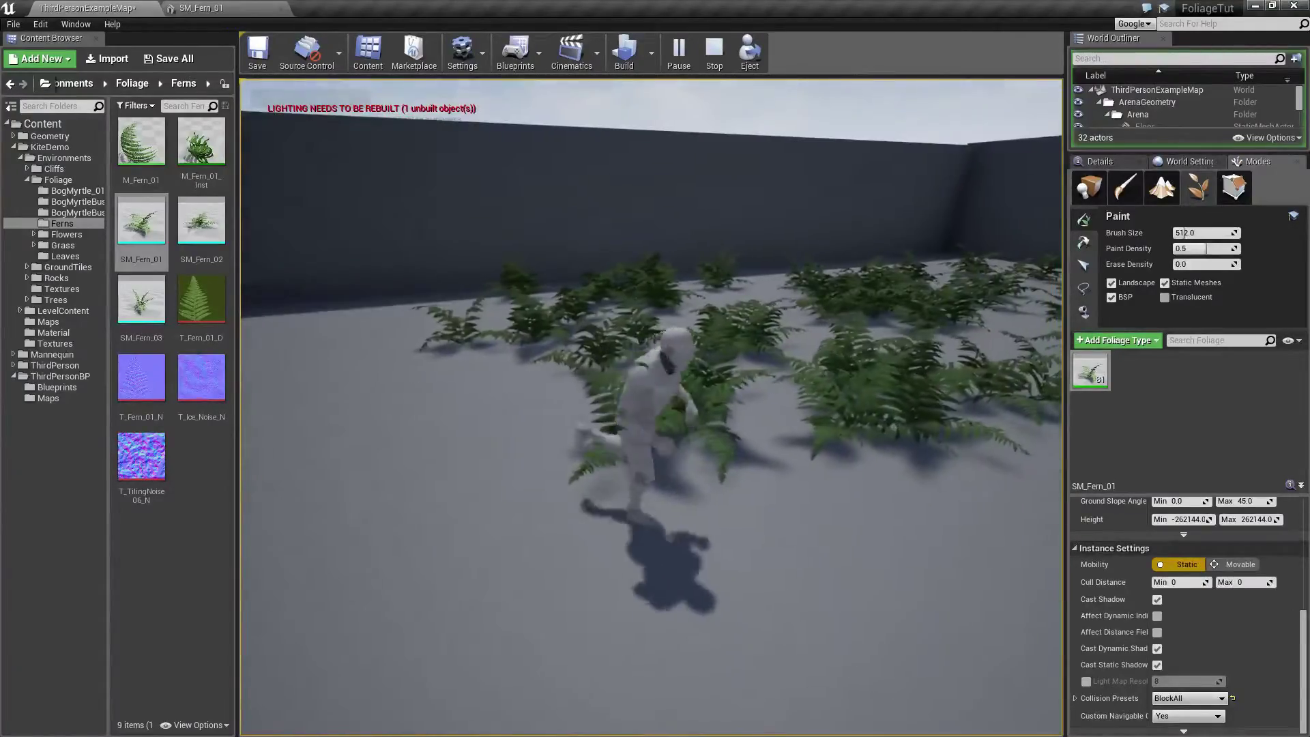
key("w")
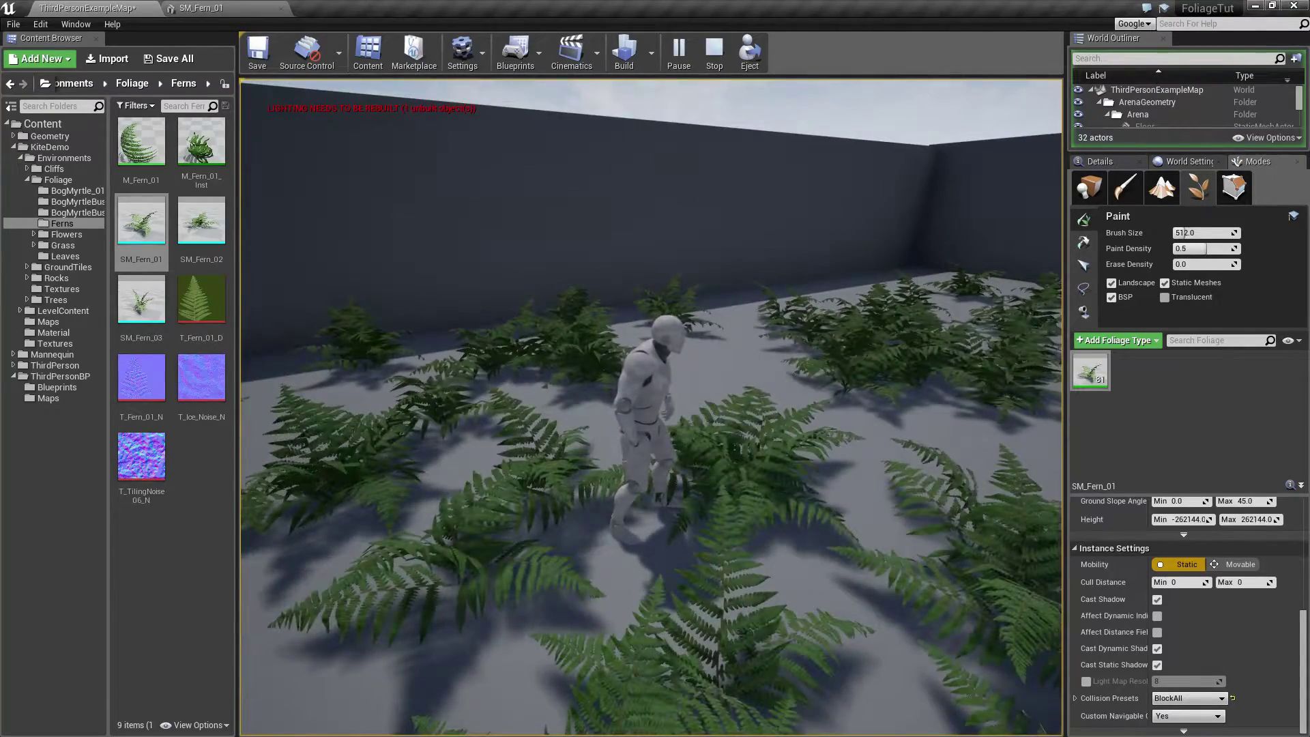
key("Escape")
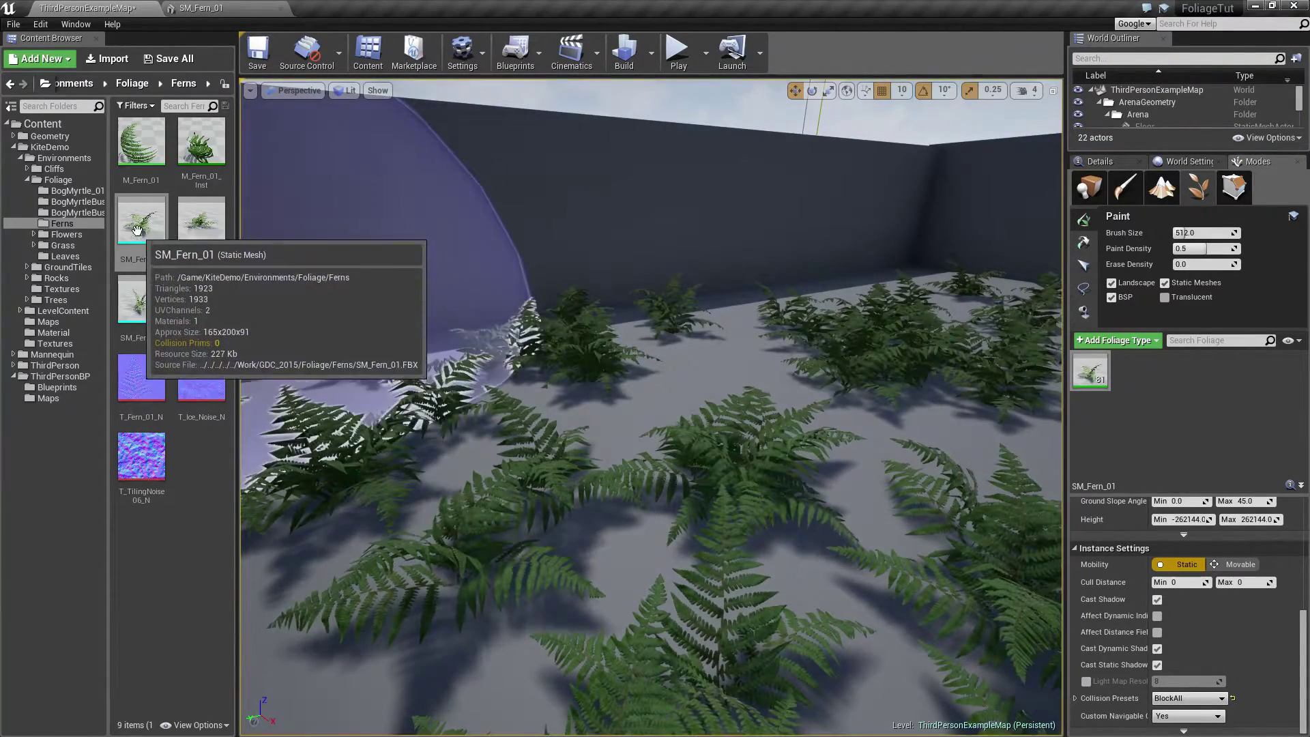
Step: Open the SM_Fern_01 static mesh and add a sphere simplified collision to it
double_click(136, 225)
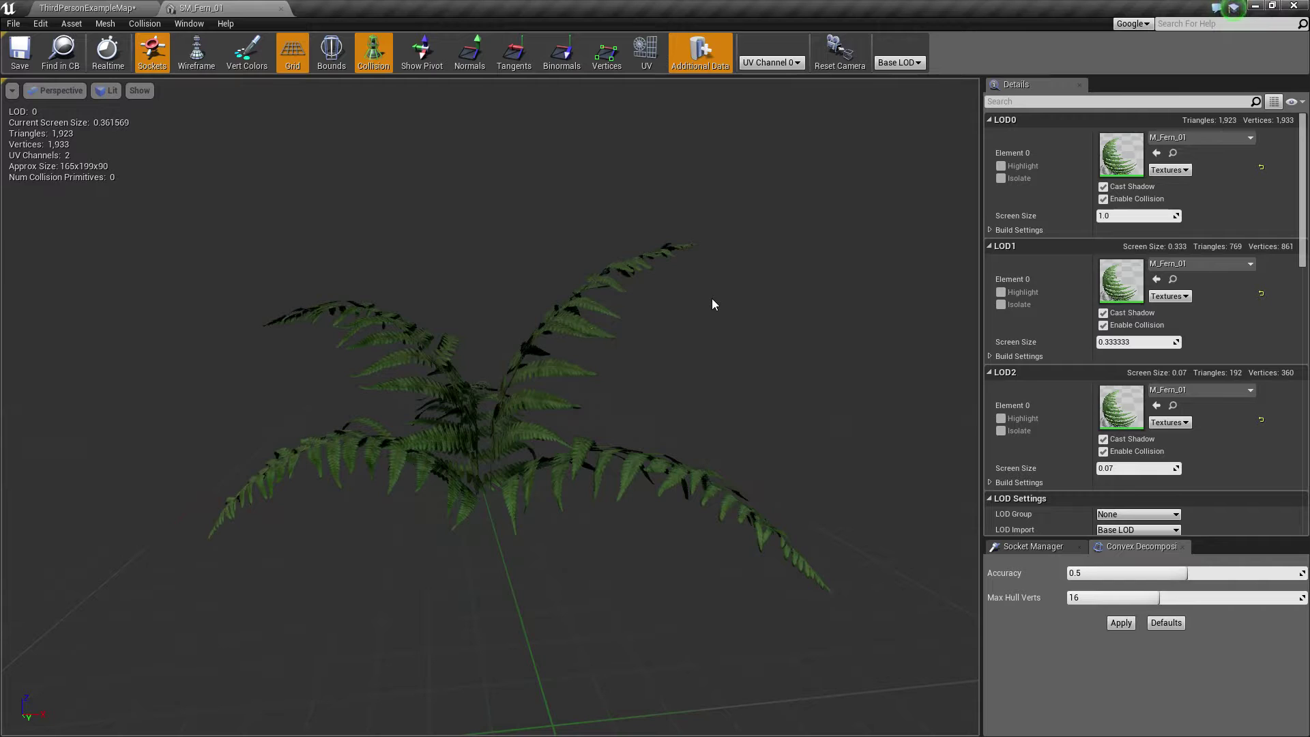
left_click_drag(535, 329, 543, 365)
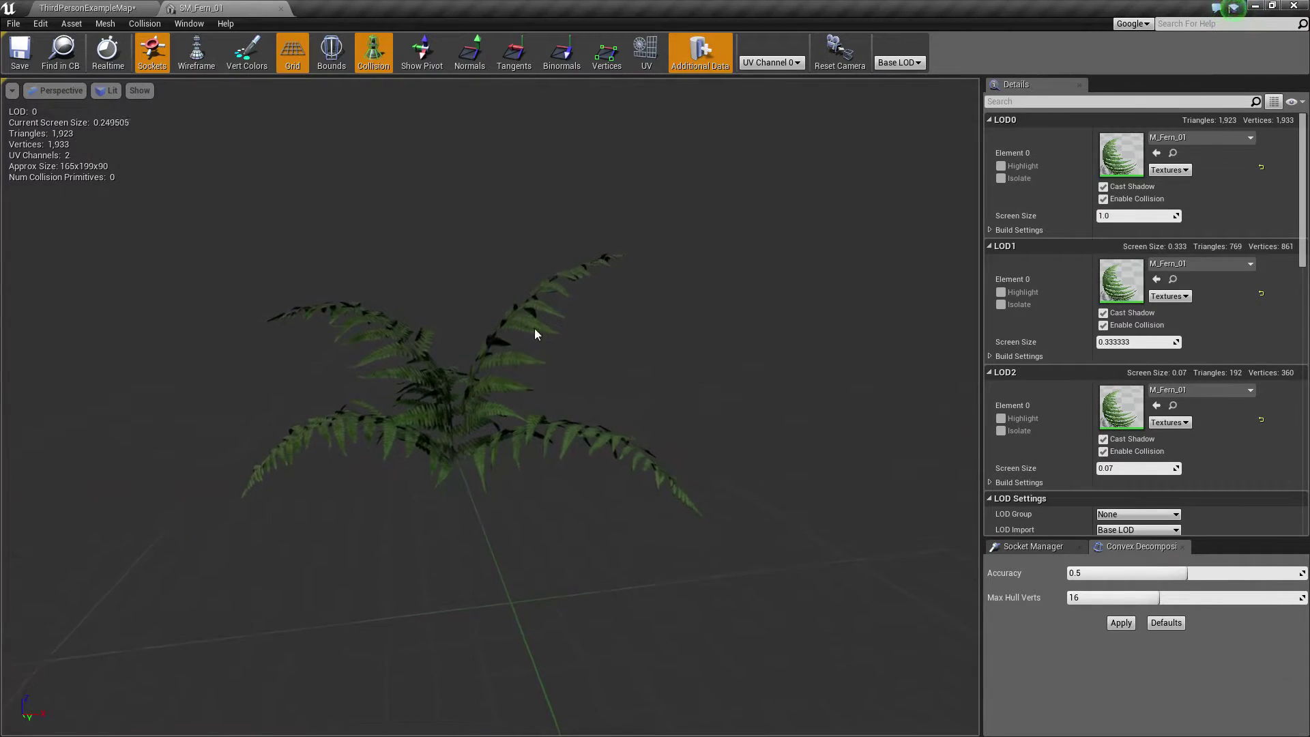
left_click(107, 26)
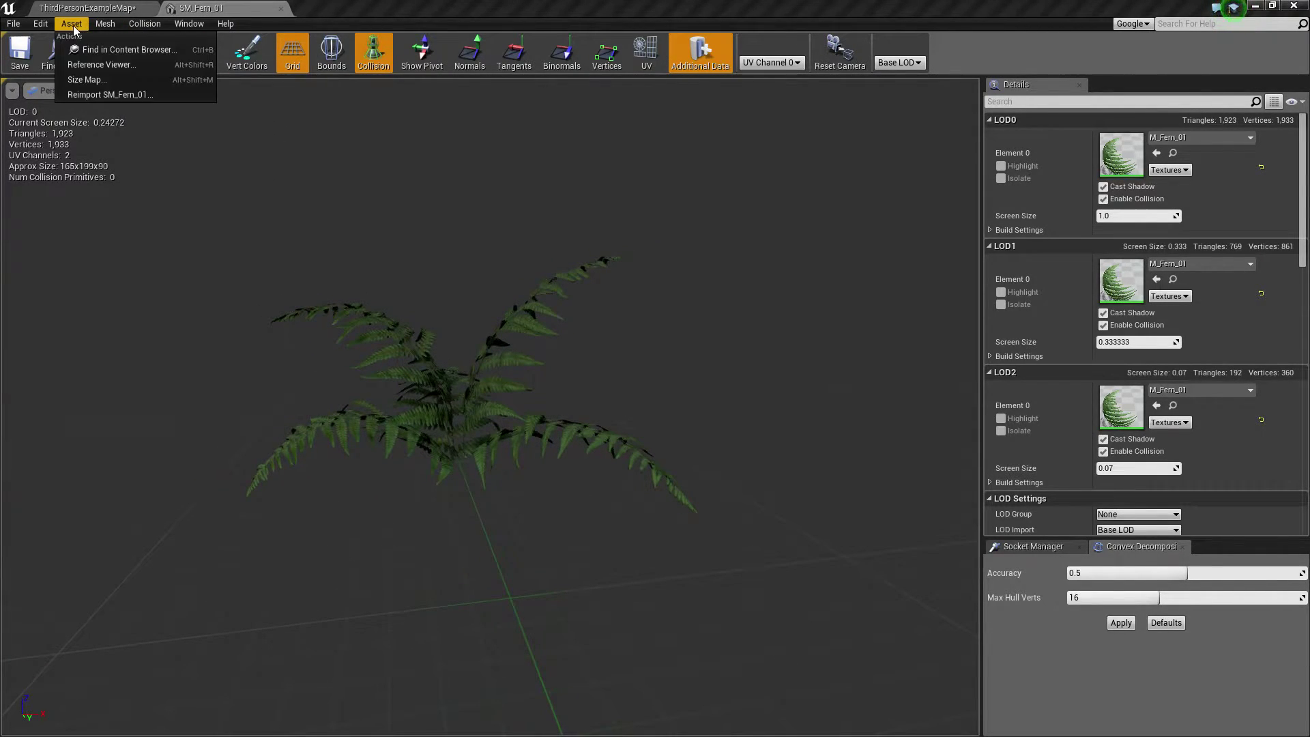
mouse_move(145, 28)
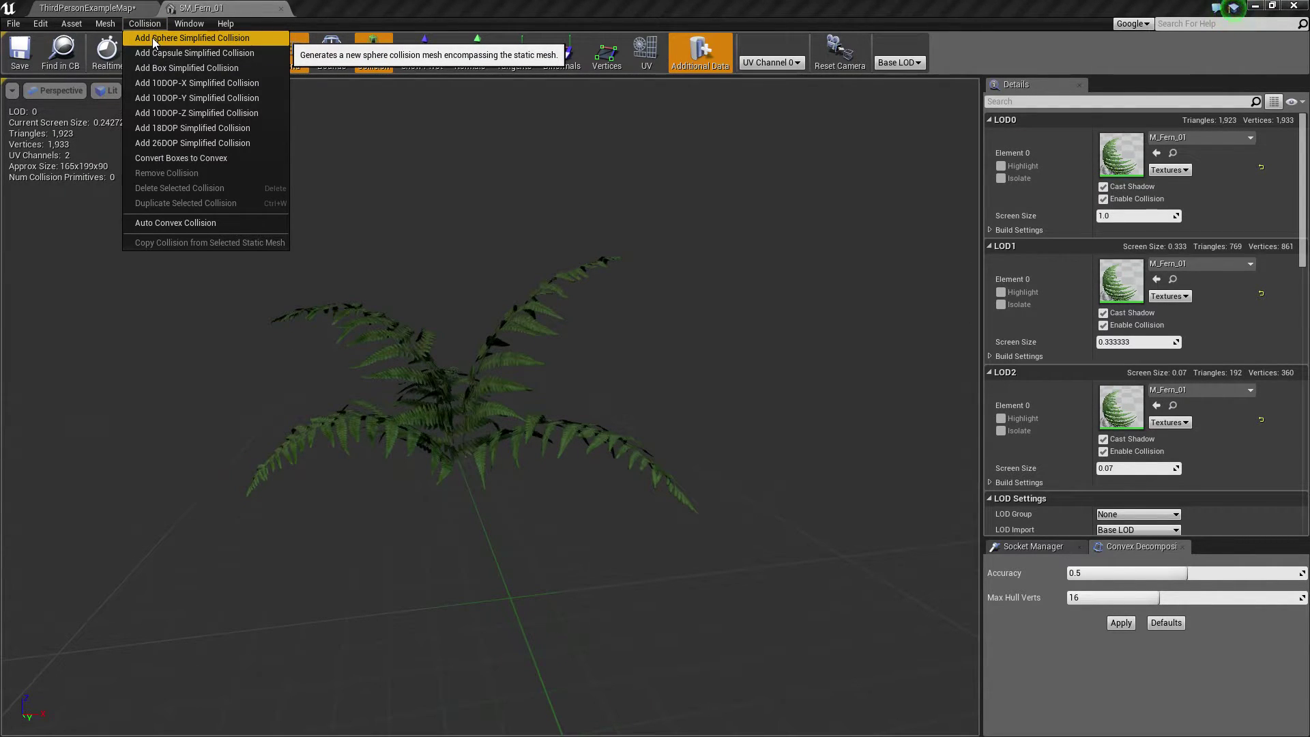
left_click(153, 38)
Step: Select the sphere collision around the fern, shift it slightly along the X axis and switch to the scale tool
left_click_drag(421, 302, 437, 287)
right_click_drag(437, 287, 164, 297)
right_click_drag(707, 82, 453, 518)
left_click_drag(447, 515, 632, 312)
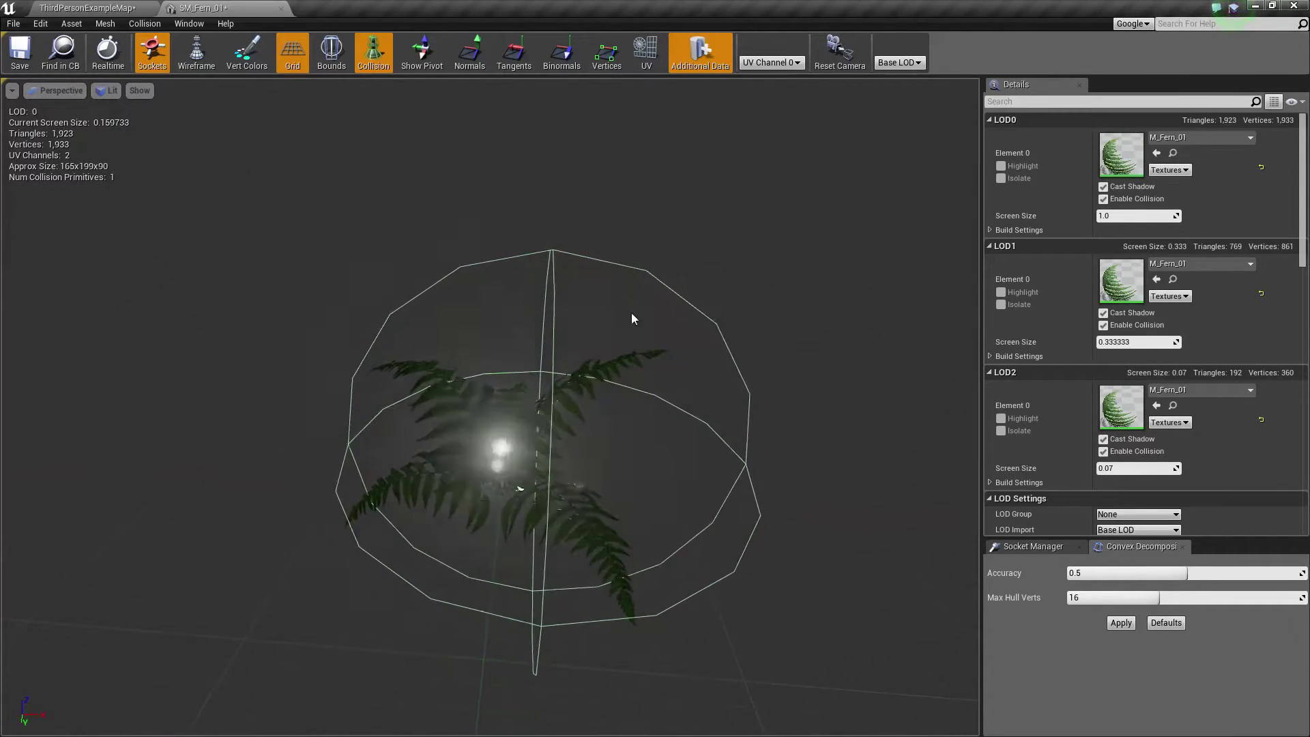
left_click(554, 328)
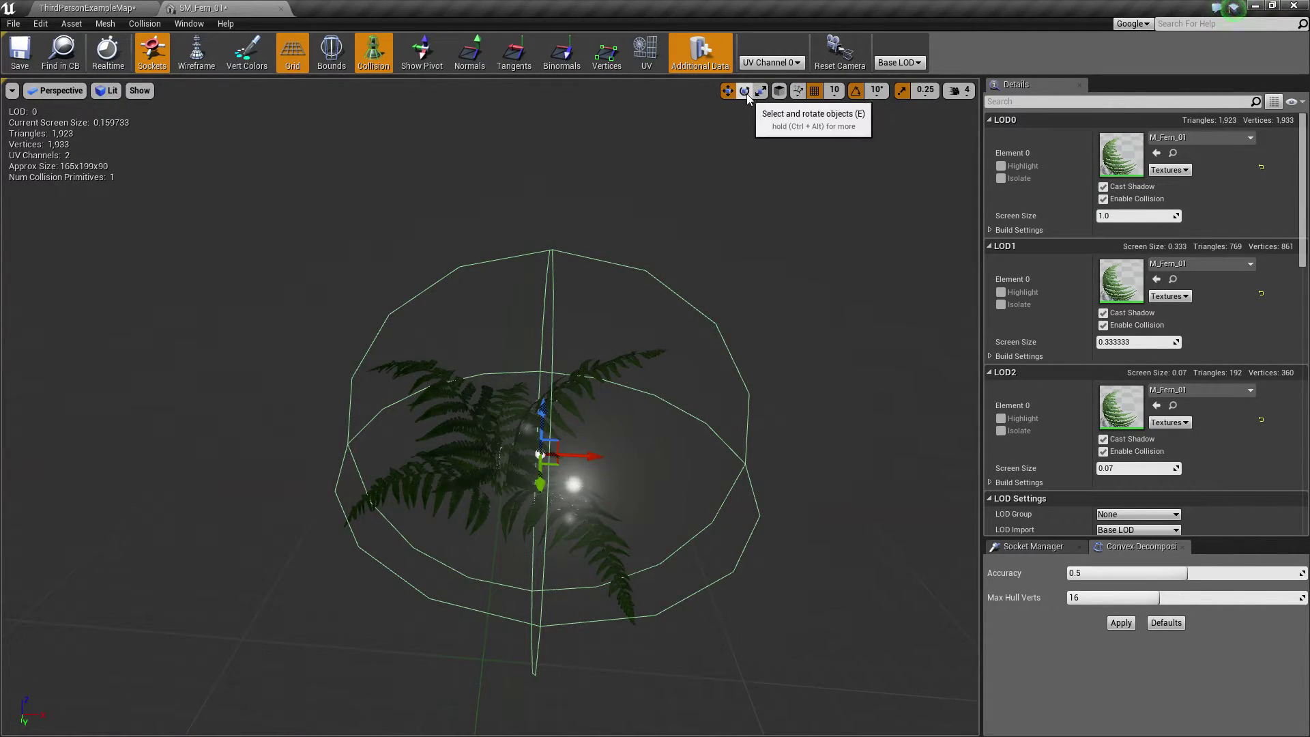
left_click_drag(590, 467, 565, 455)
key("r")
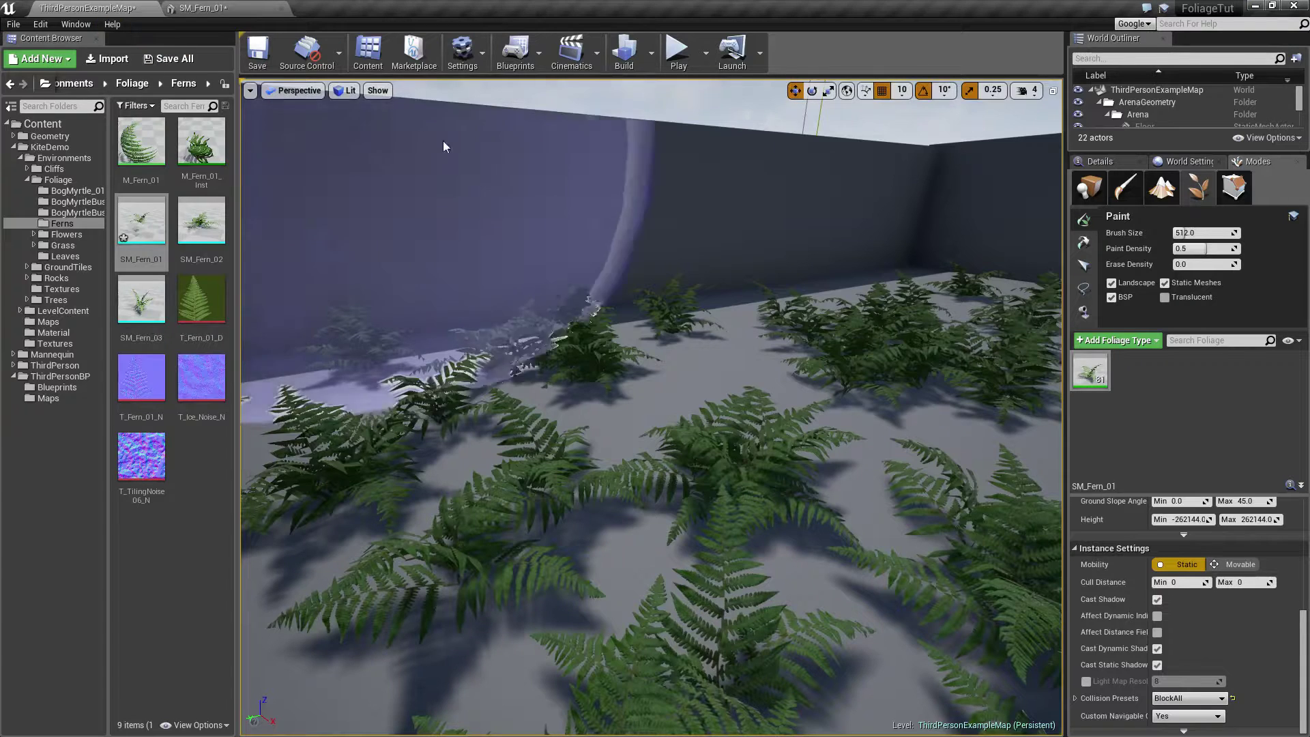
Step: Play-test the level, running and jumping the character over the ferns to test their sphere collision, and end the session
left_click(671, 59)
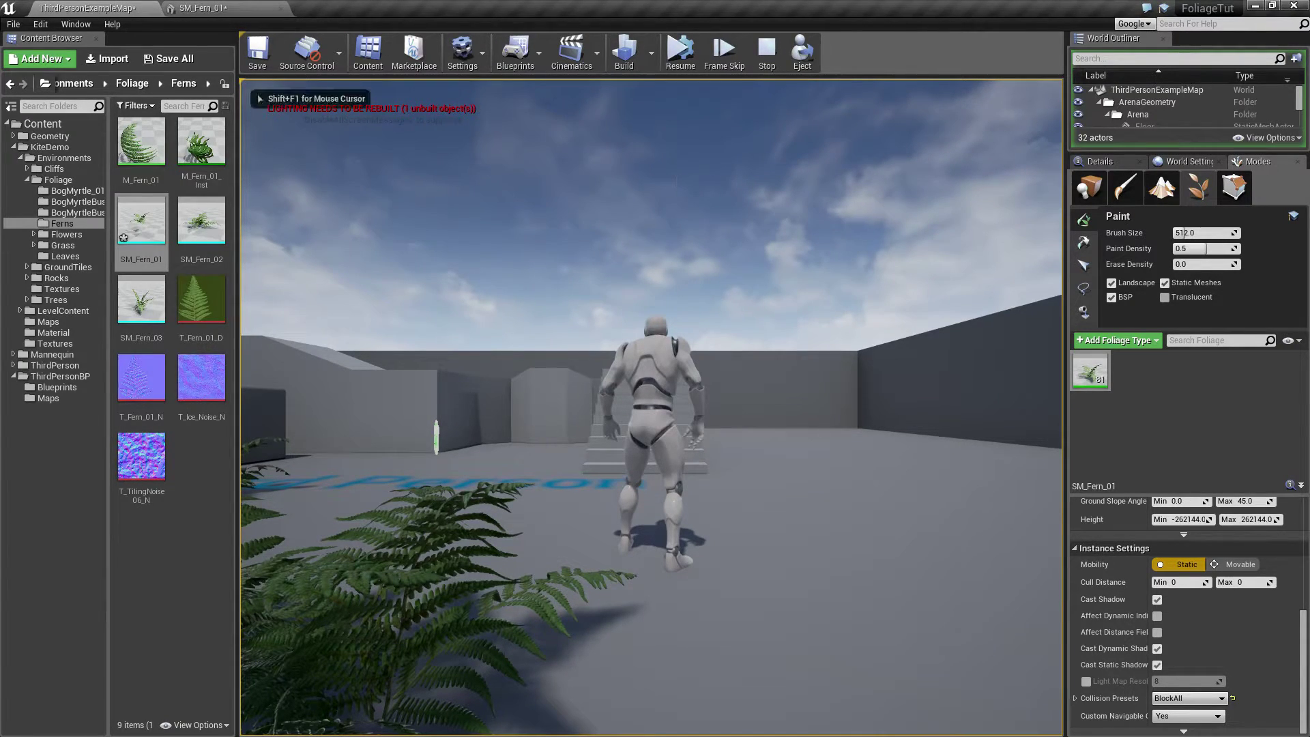
key("Escape")
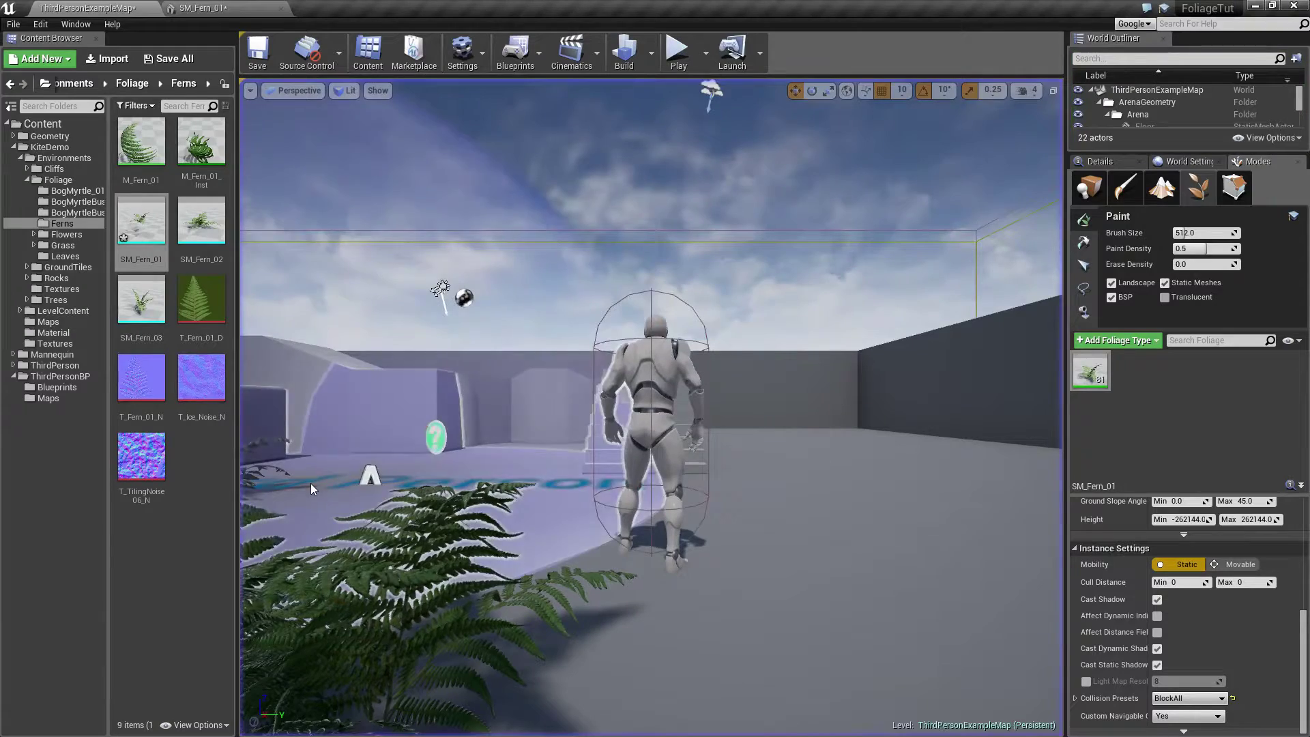
left_click(672, 53)
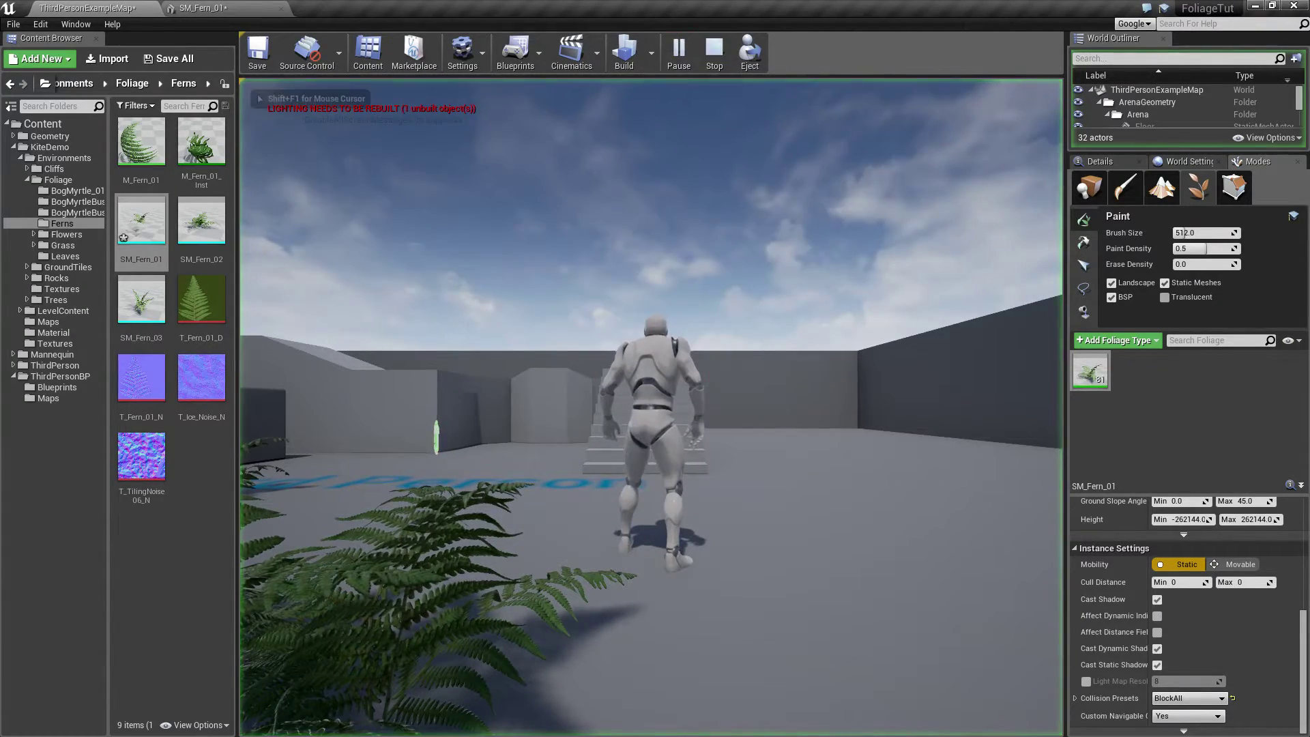
key("w")
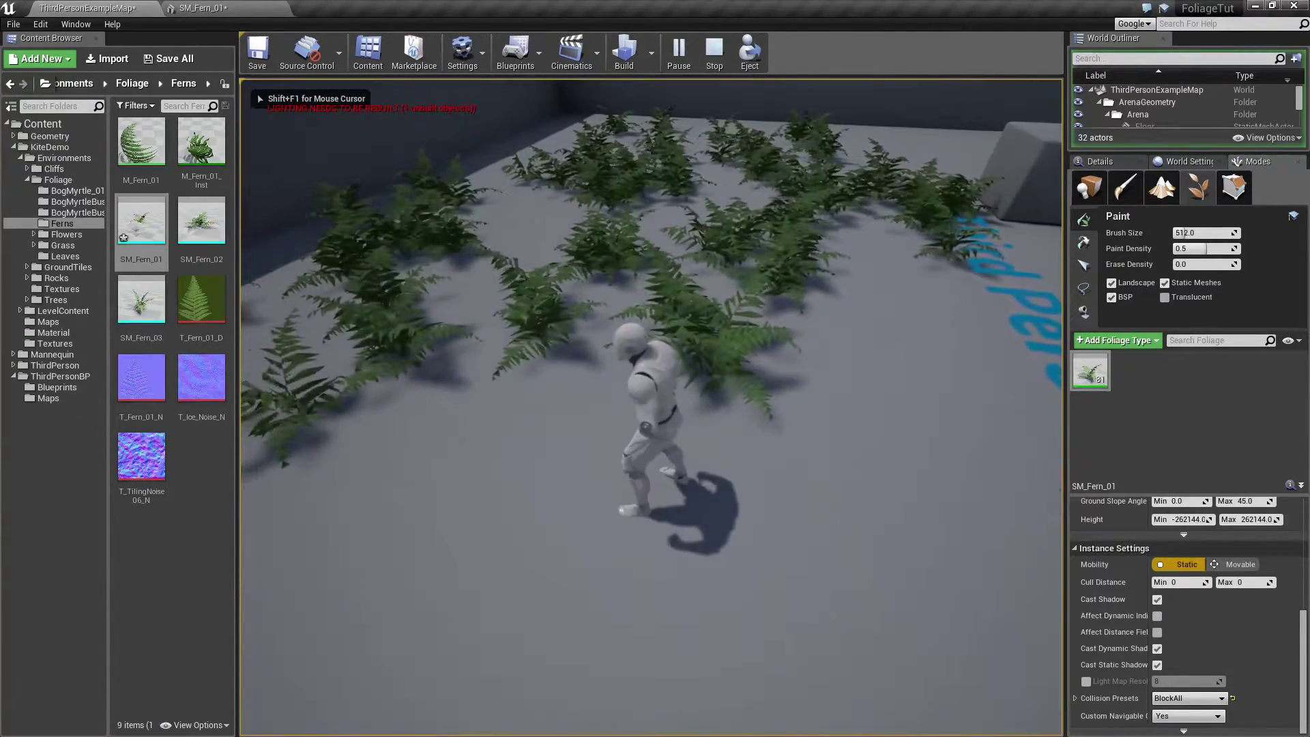
key("w")
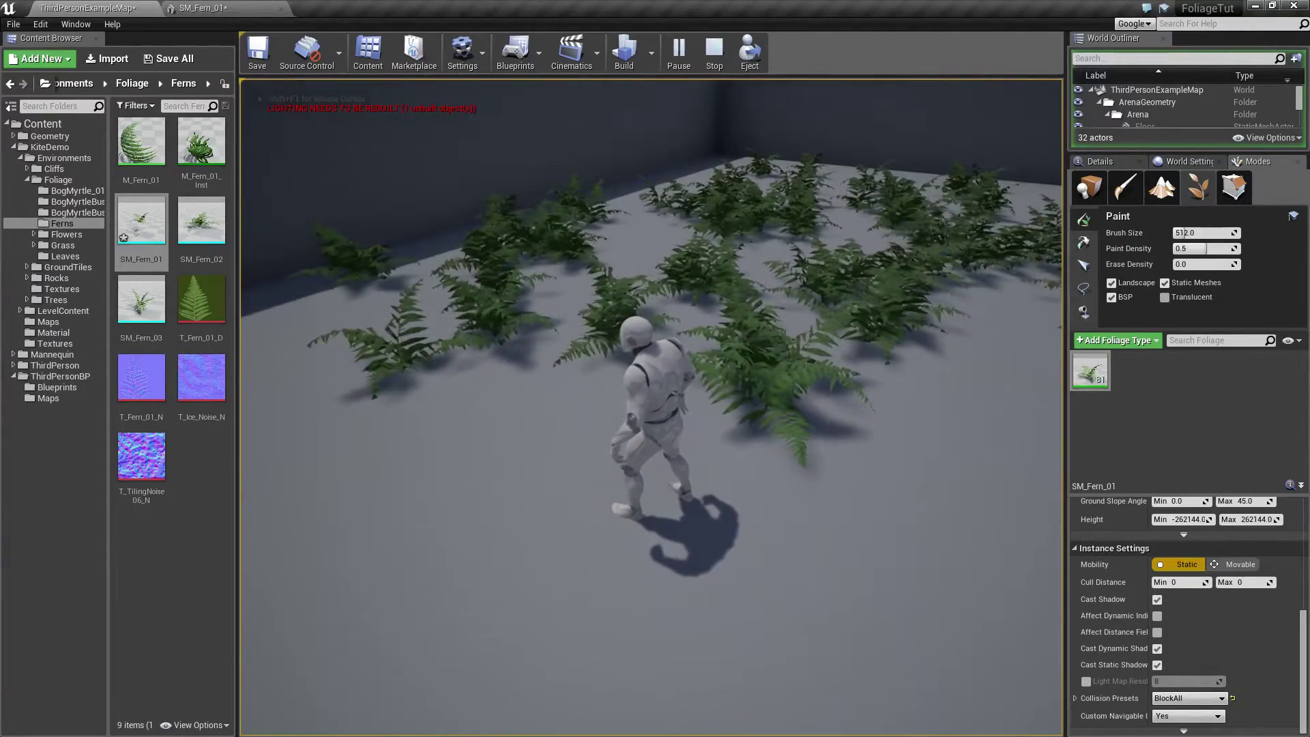
key("w")
key("space")
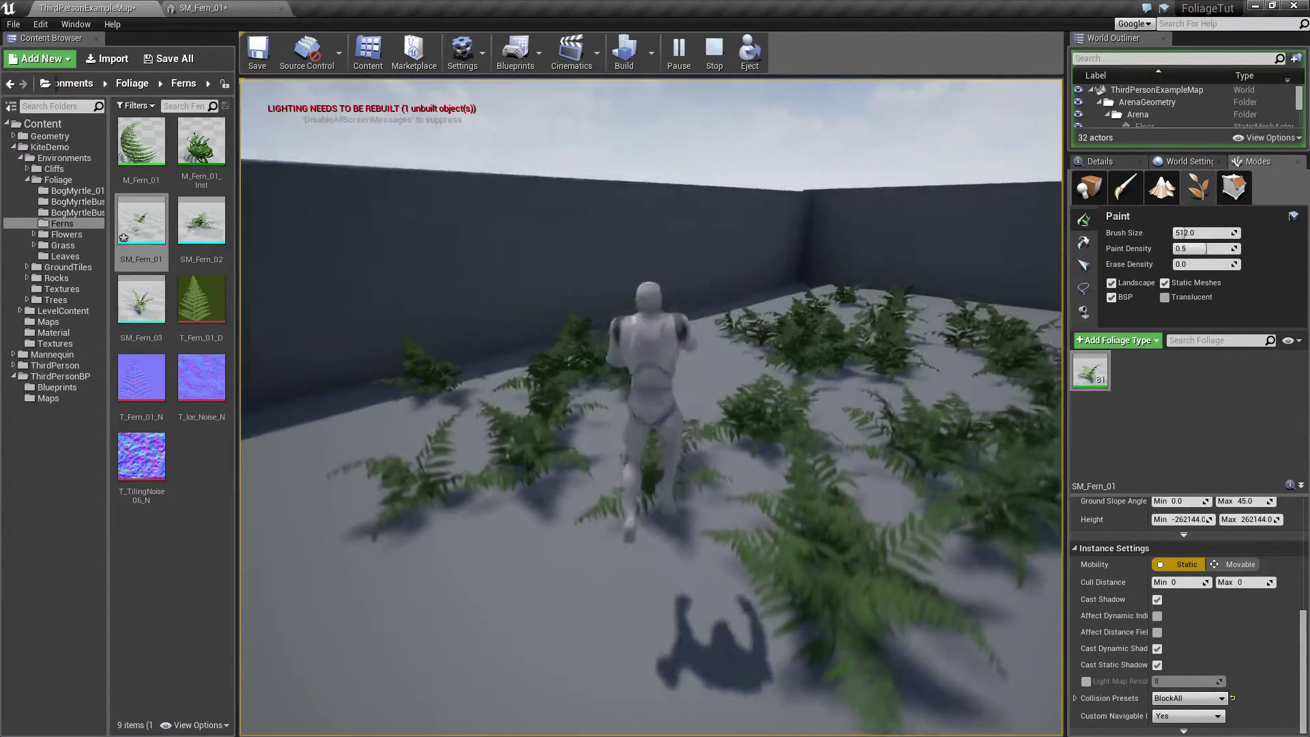
key("w")
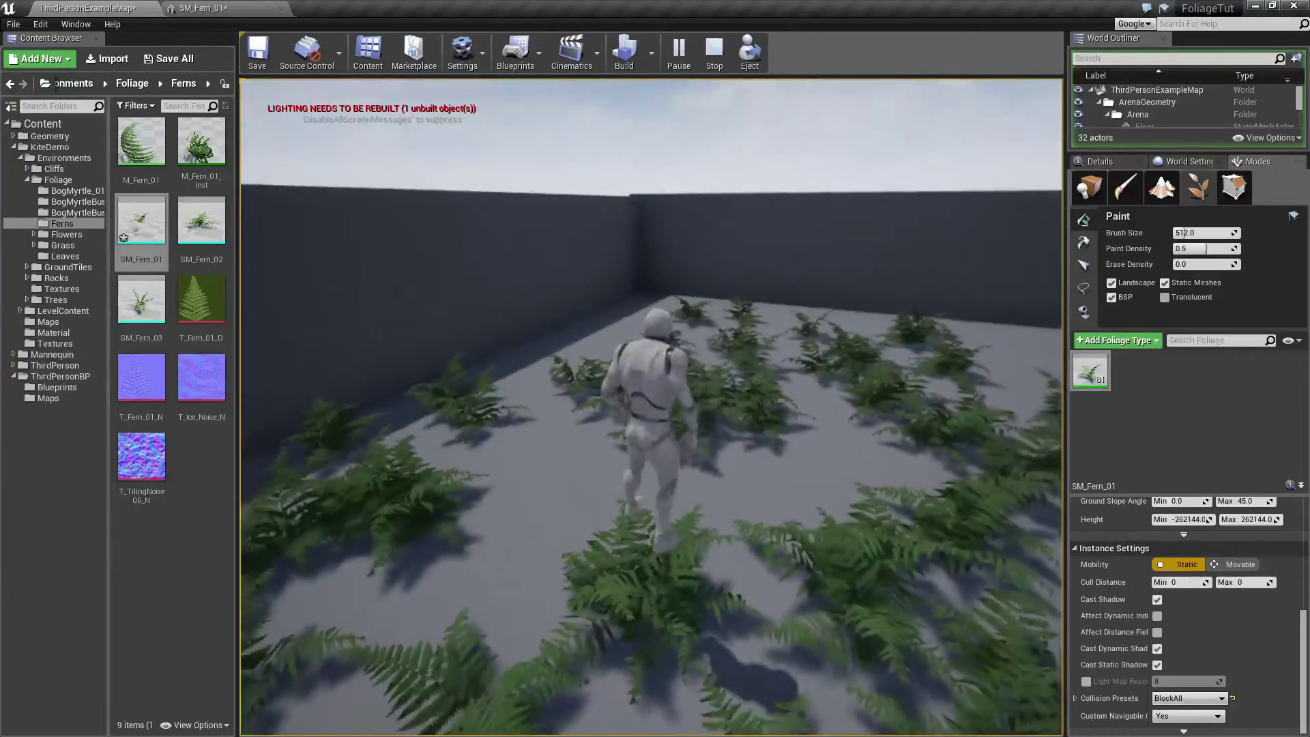
key("w")
key("space")
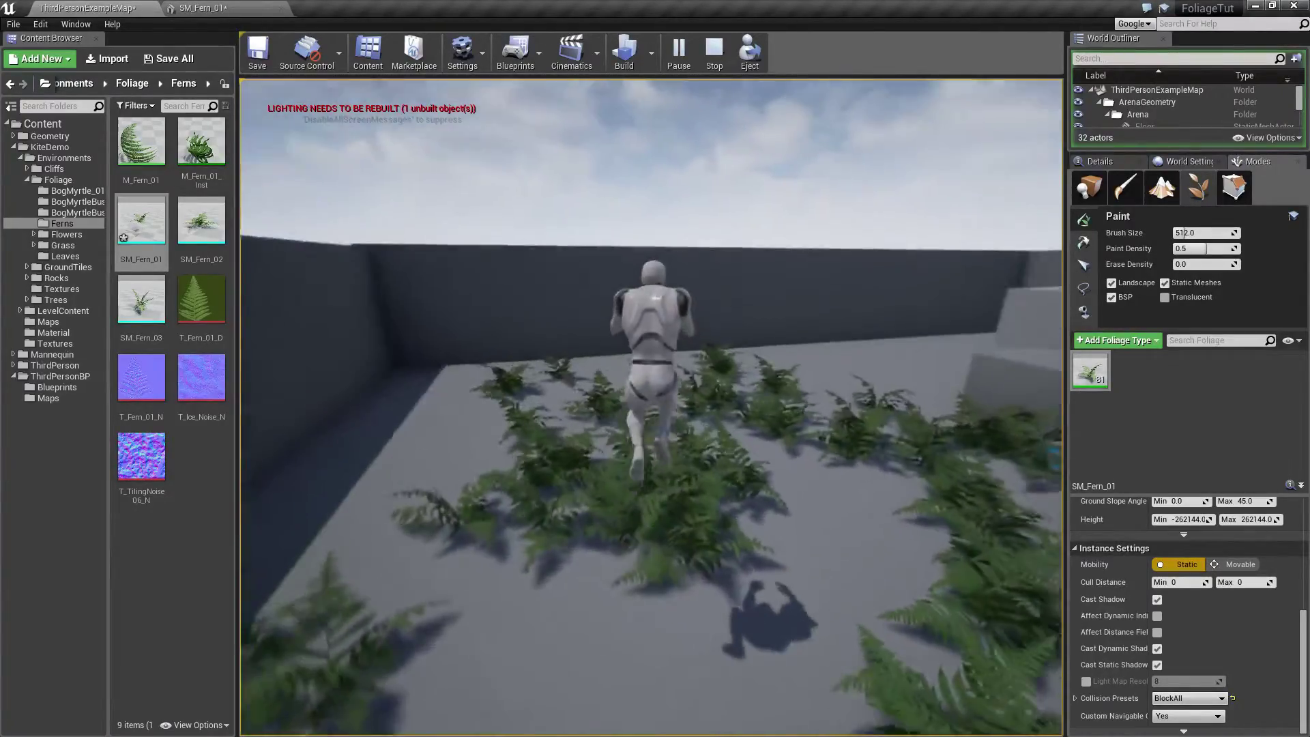
key("w")
key("d")
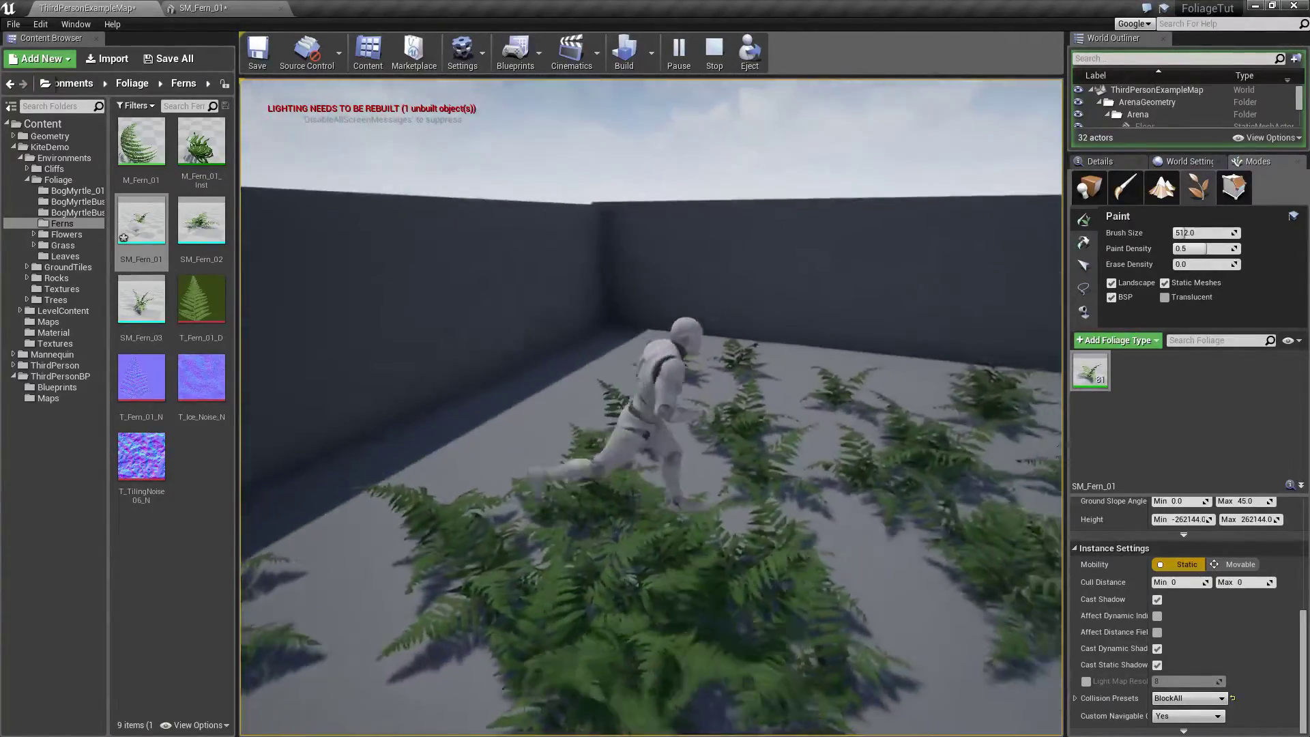
key("s")
key("w")
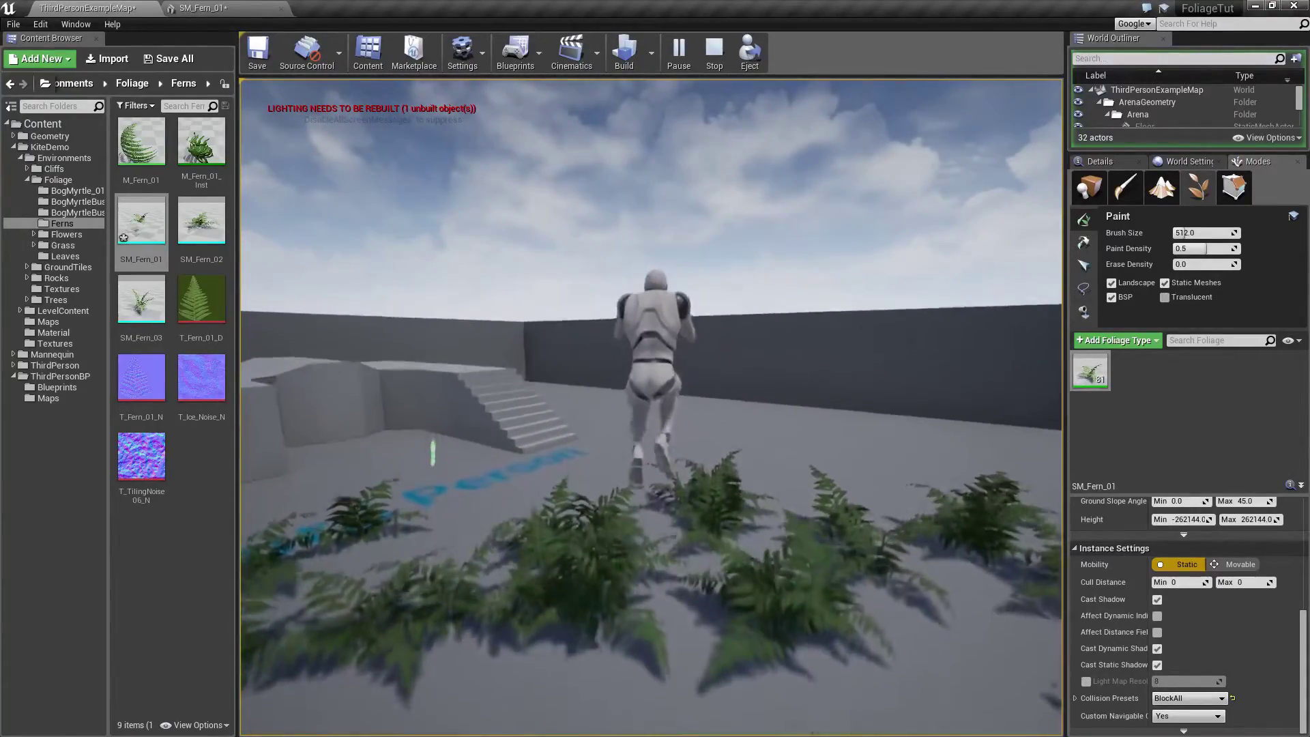
key("space")
key("space")
key("w")
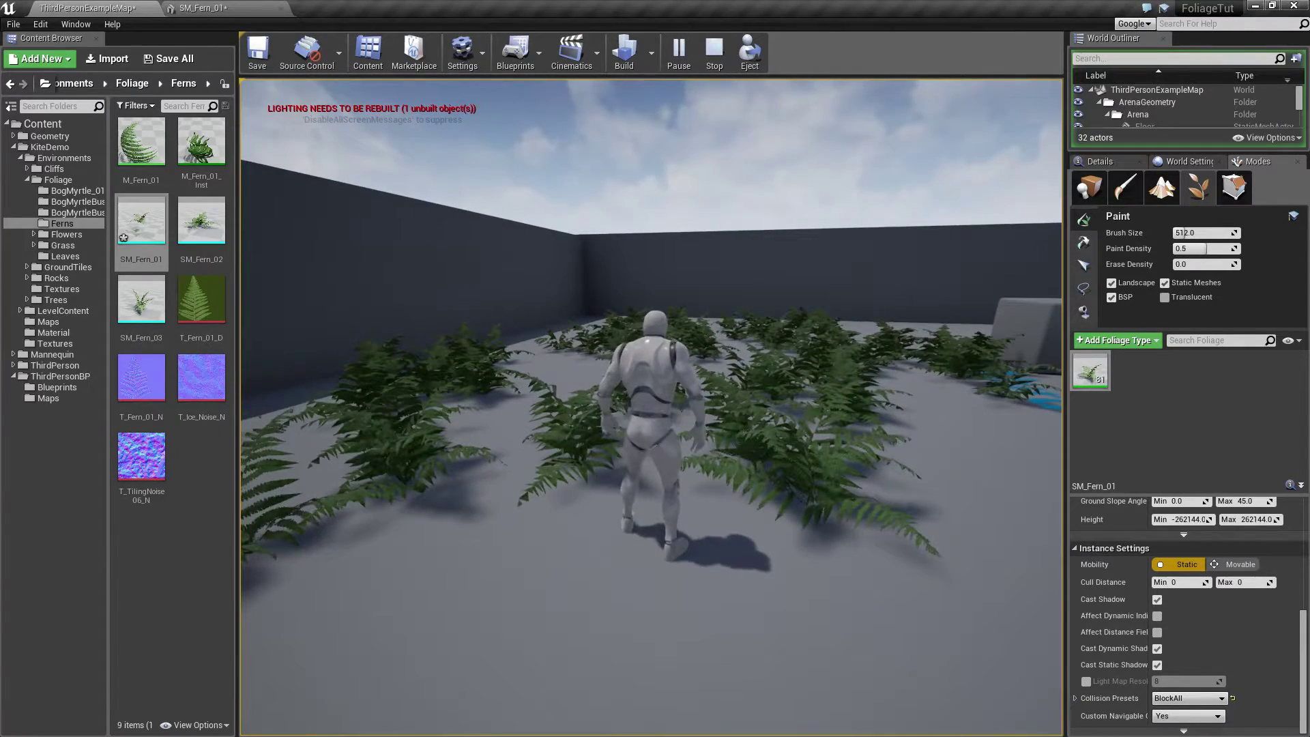
key("Escape")
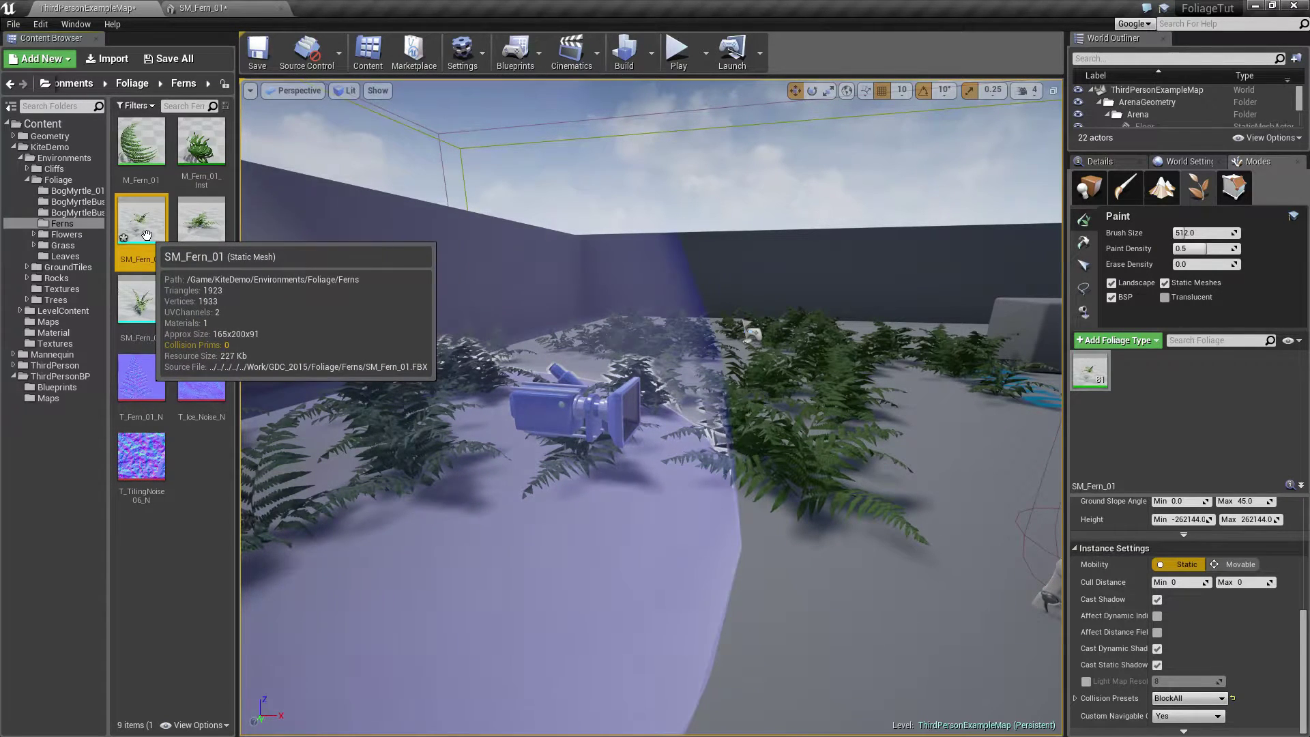
Step: Export the SM_Fern_01 static mesh as SM_Fern_01.FBX into the fern folder on the Desktop
right_click(149, 236)
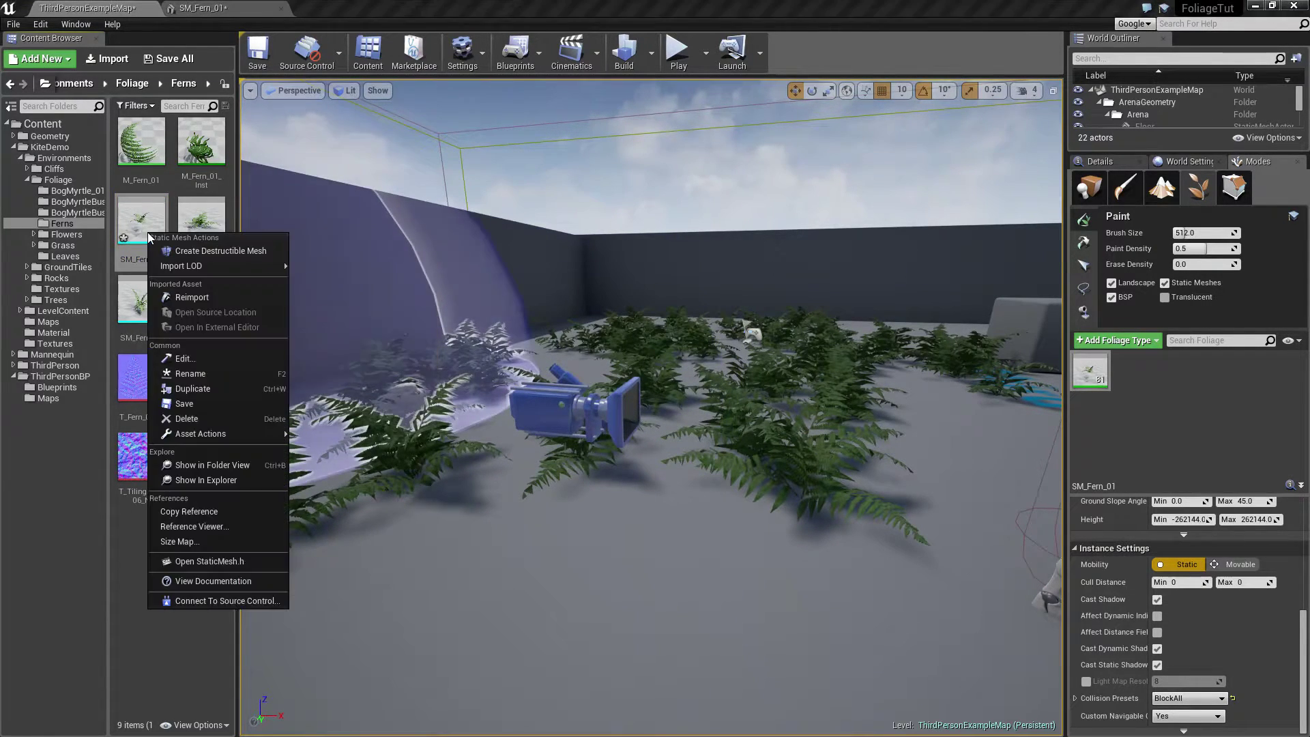
mouse_move(254, 435)
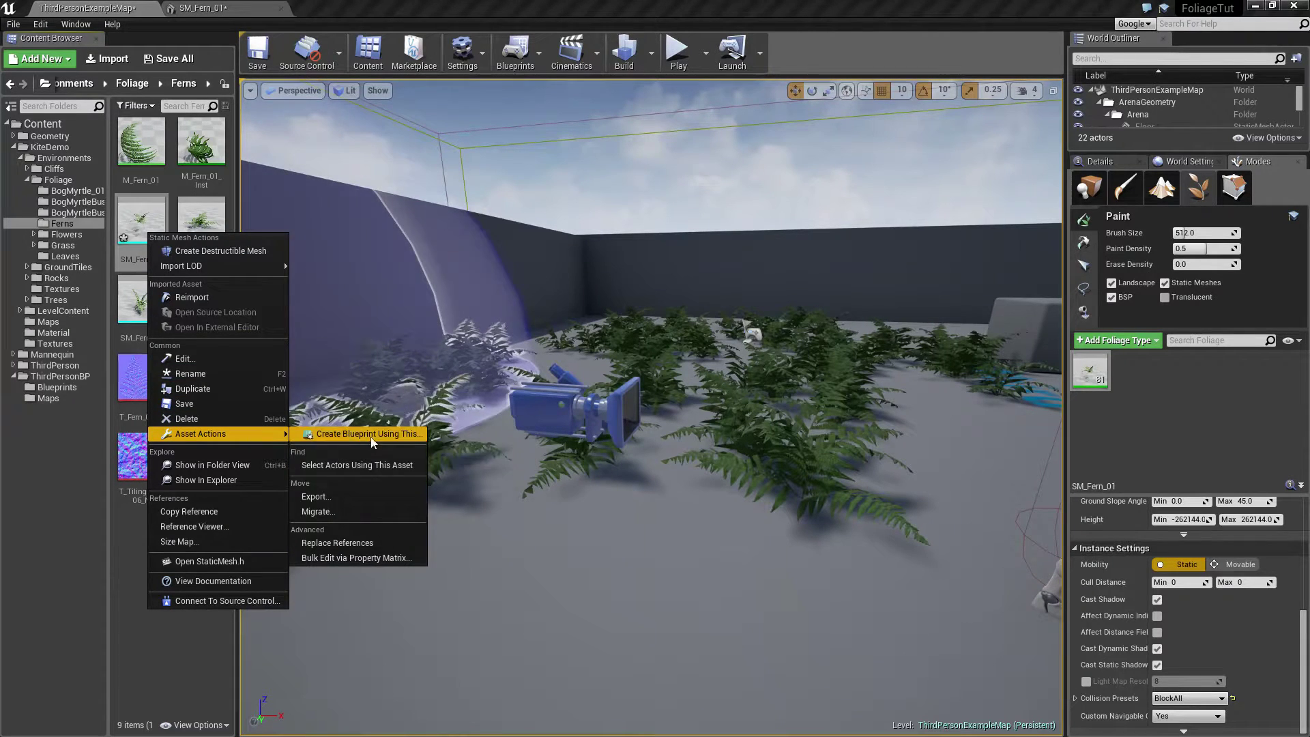
left_click(345, 500)
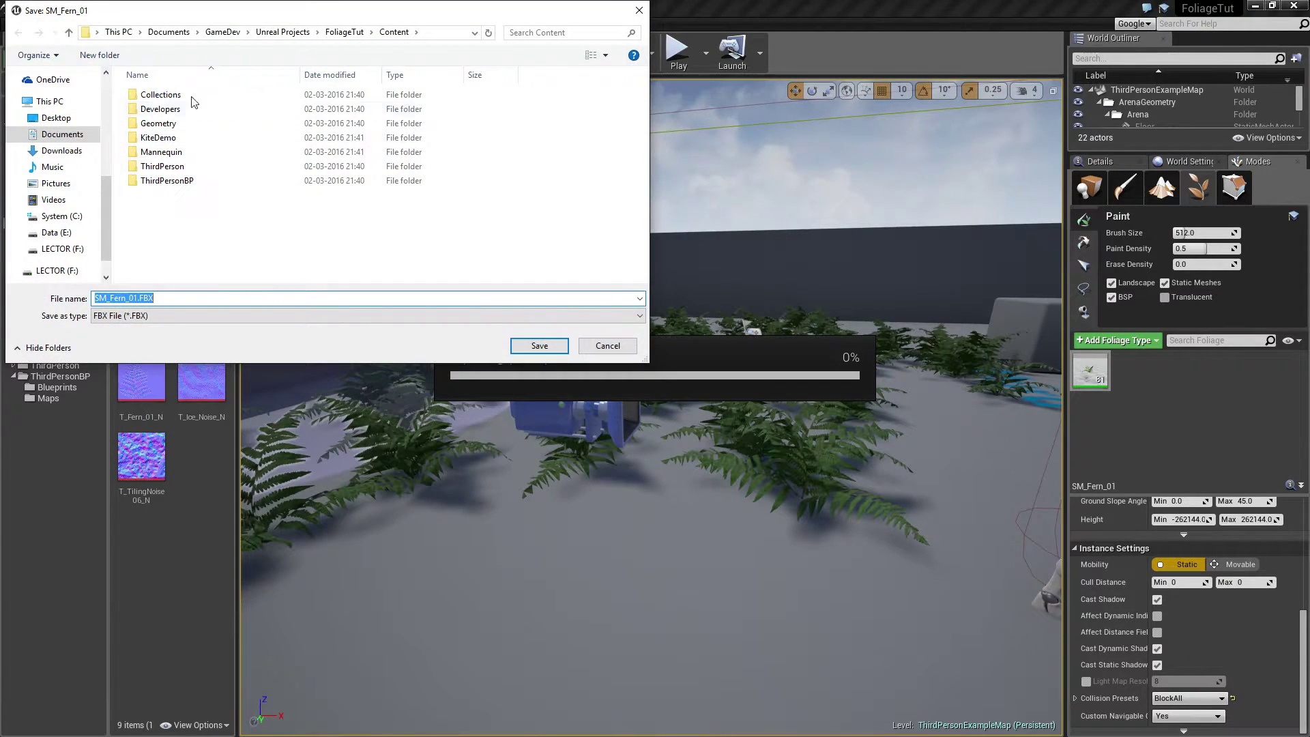
left_click(56, 118)
double_click(145, 98)
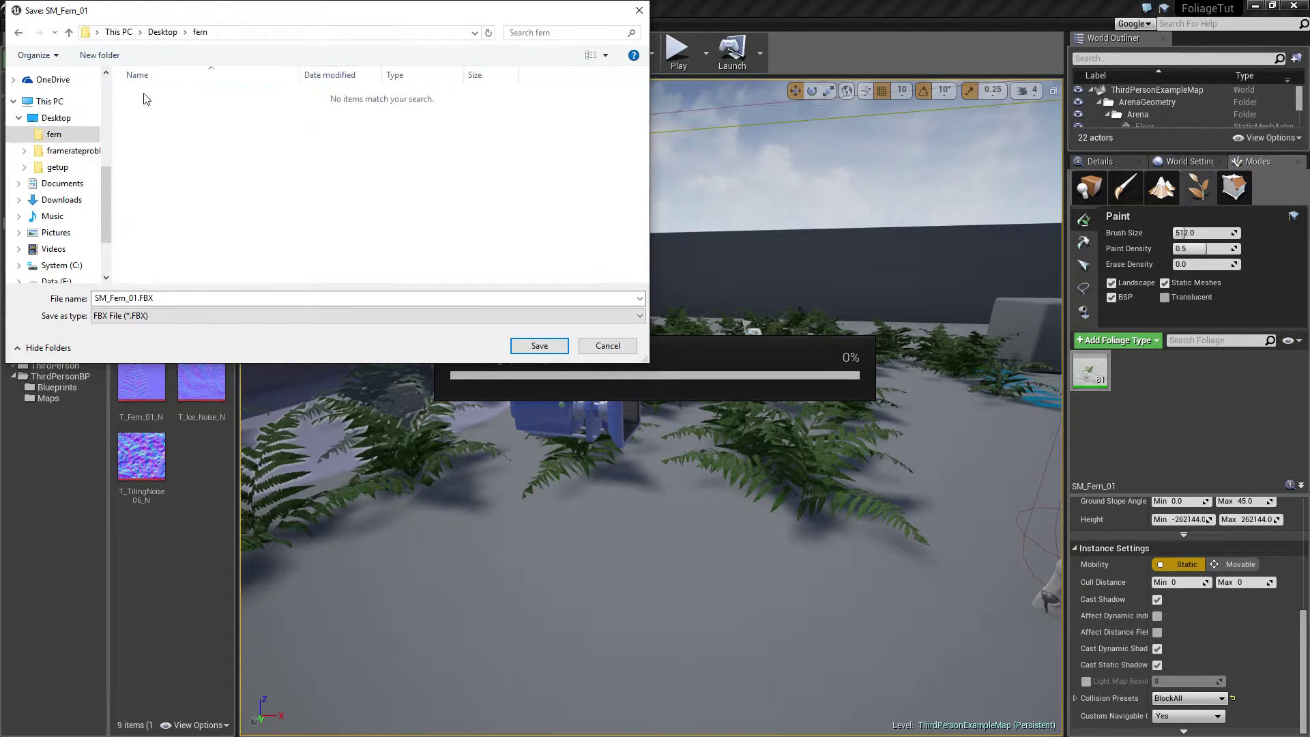
left_click(538, 346)
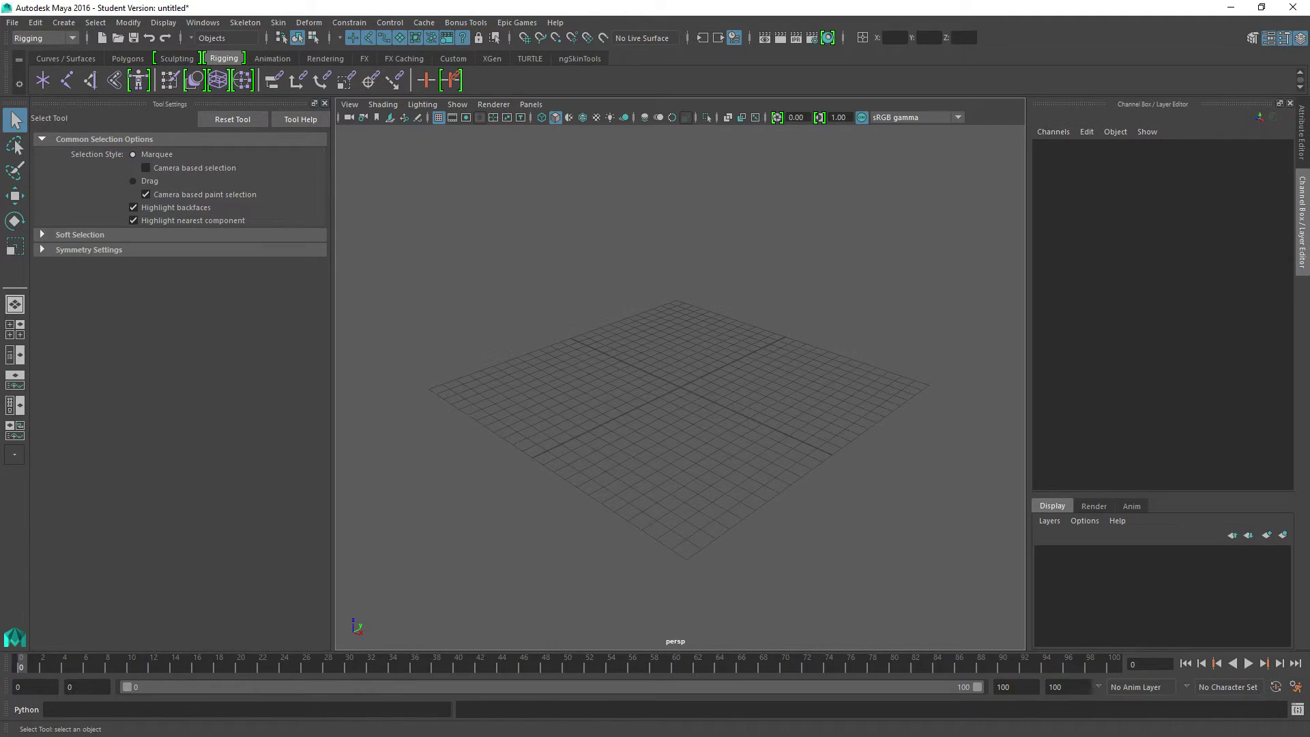
Step: Switch to Autodesk Maya, import SM_Fern_01.FBX from the Desktop's fern folder and frame the fern
left_click(13, 23)
left_click(13, 23)
left_click(14, 23)
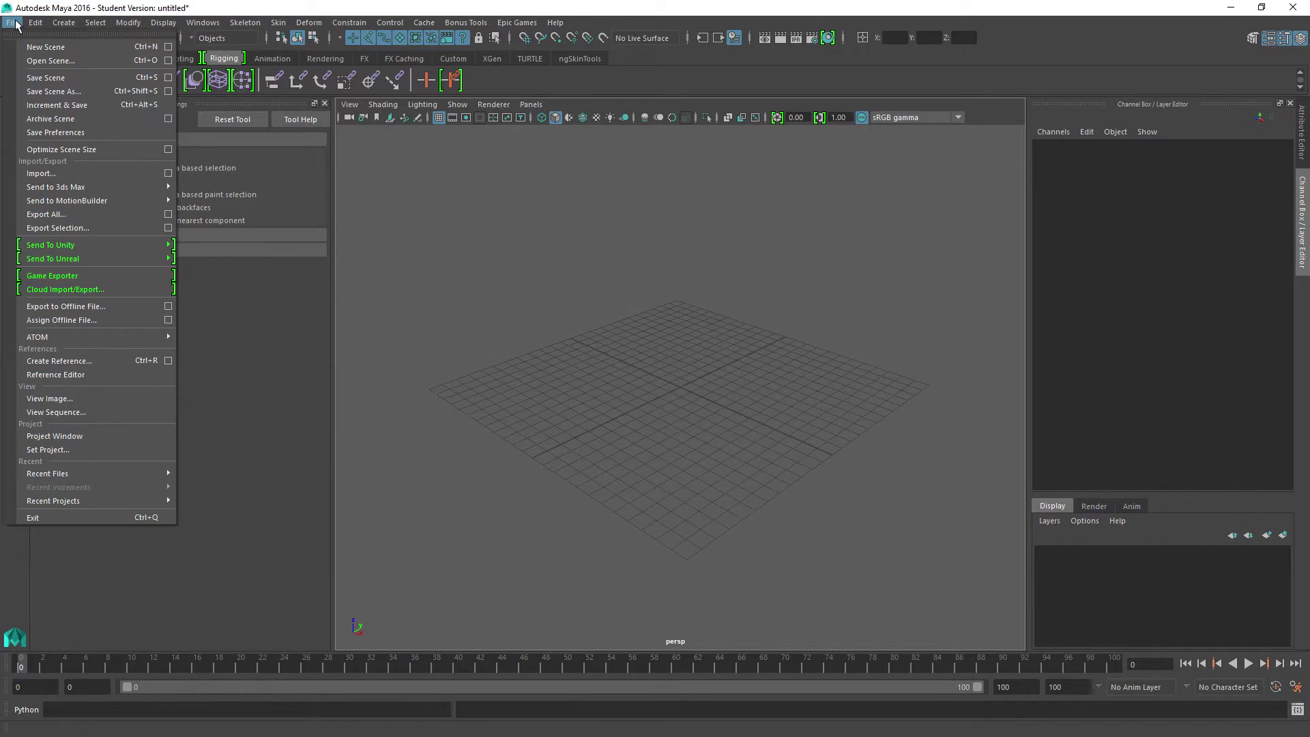
left_click(40, 173)
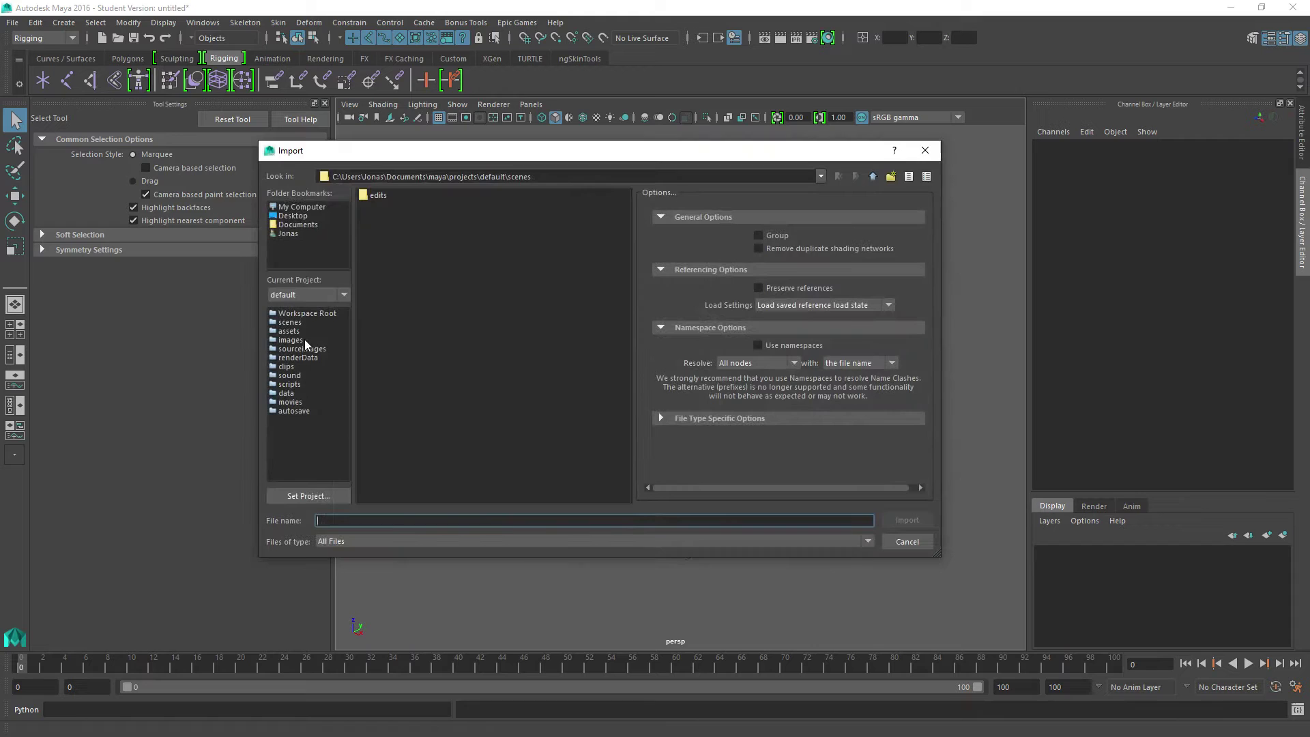
left_click(292, 214)
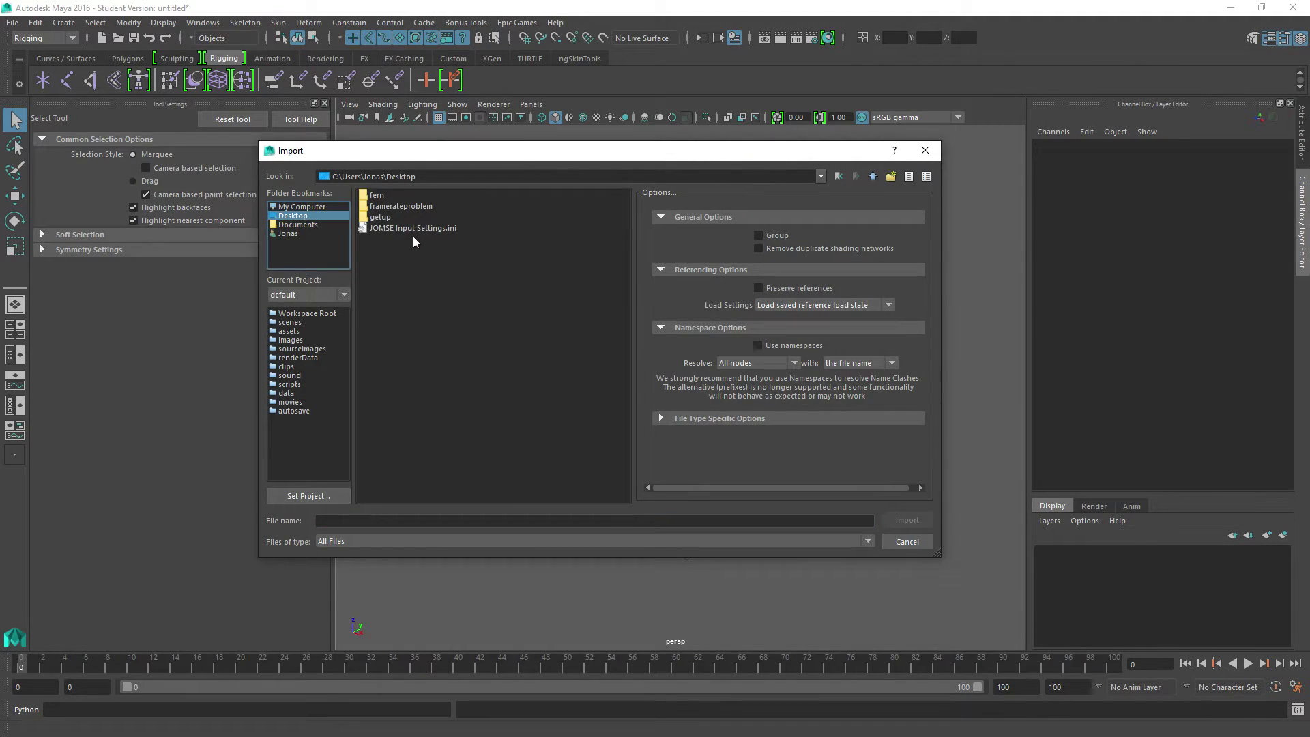
double_click(379, 196)
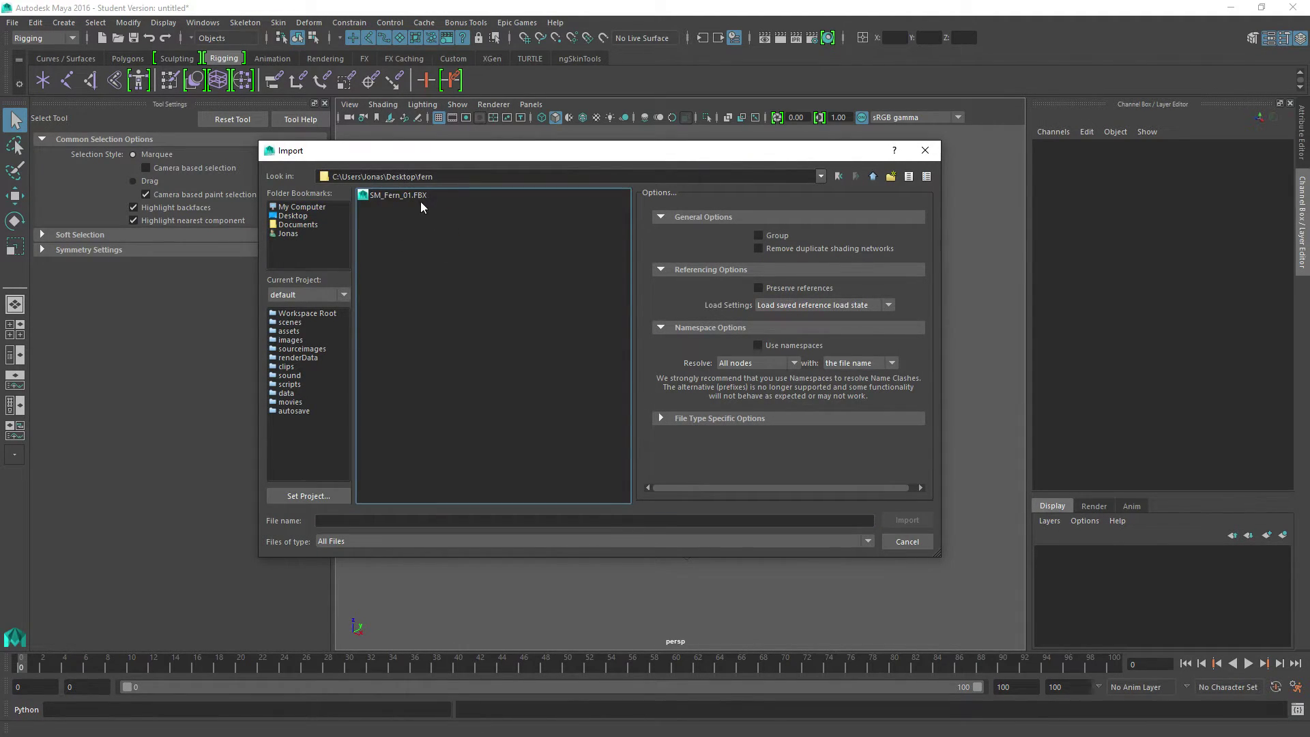
double_click(400, 198)
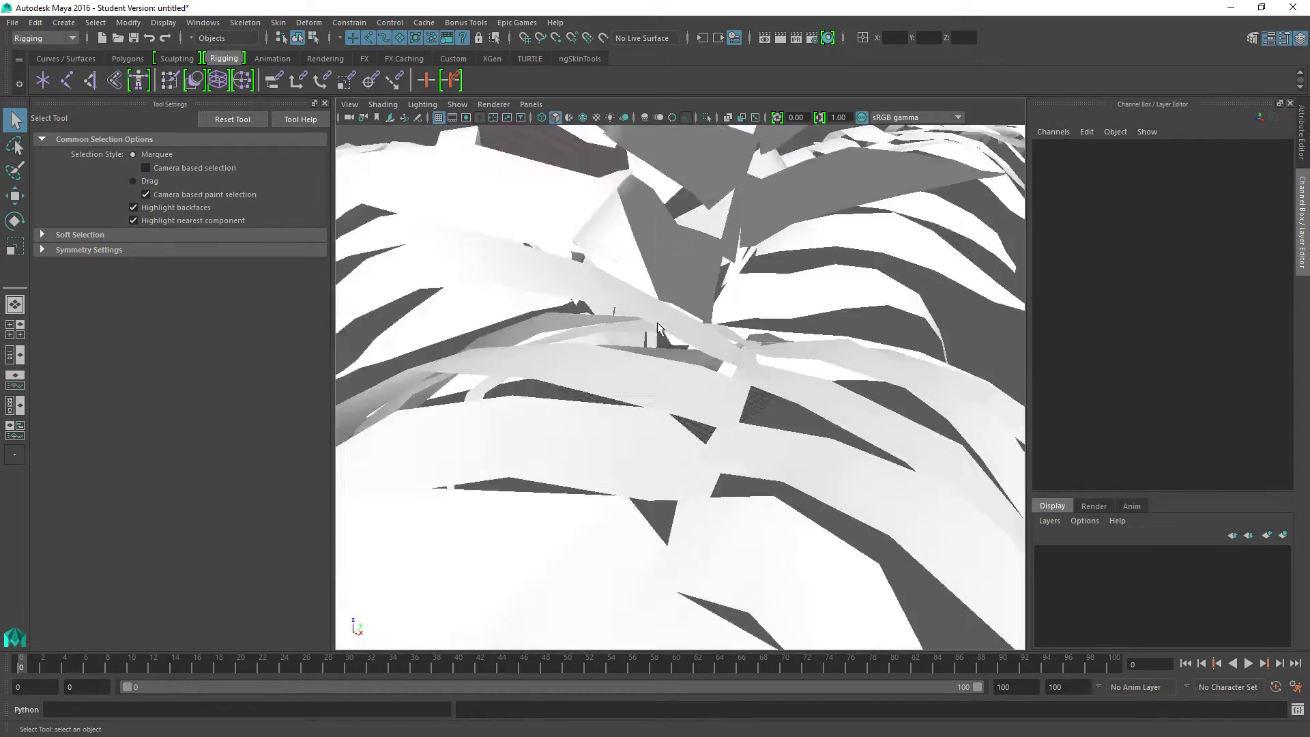
key("f")
scroll(631, 368, "down", 3)
scroll(632, 369, "up", 4)
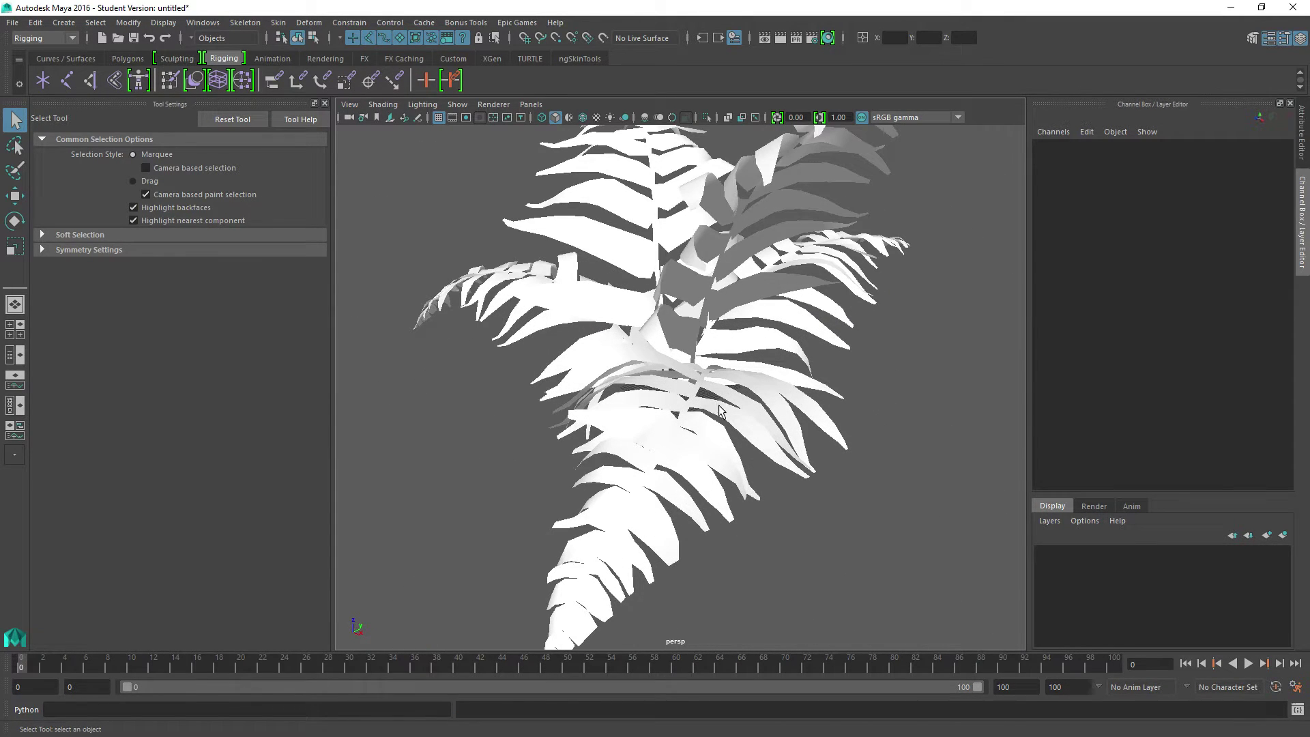
left_click_drag(687, 361, 640, 273, "alt")
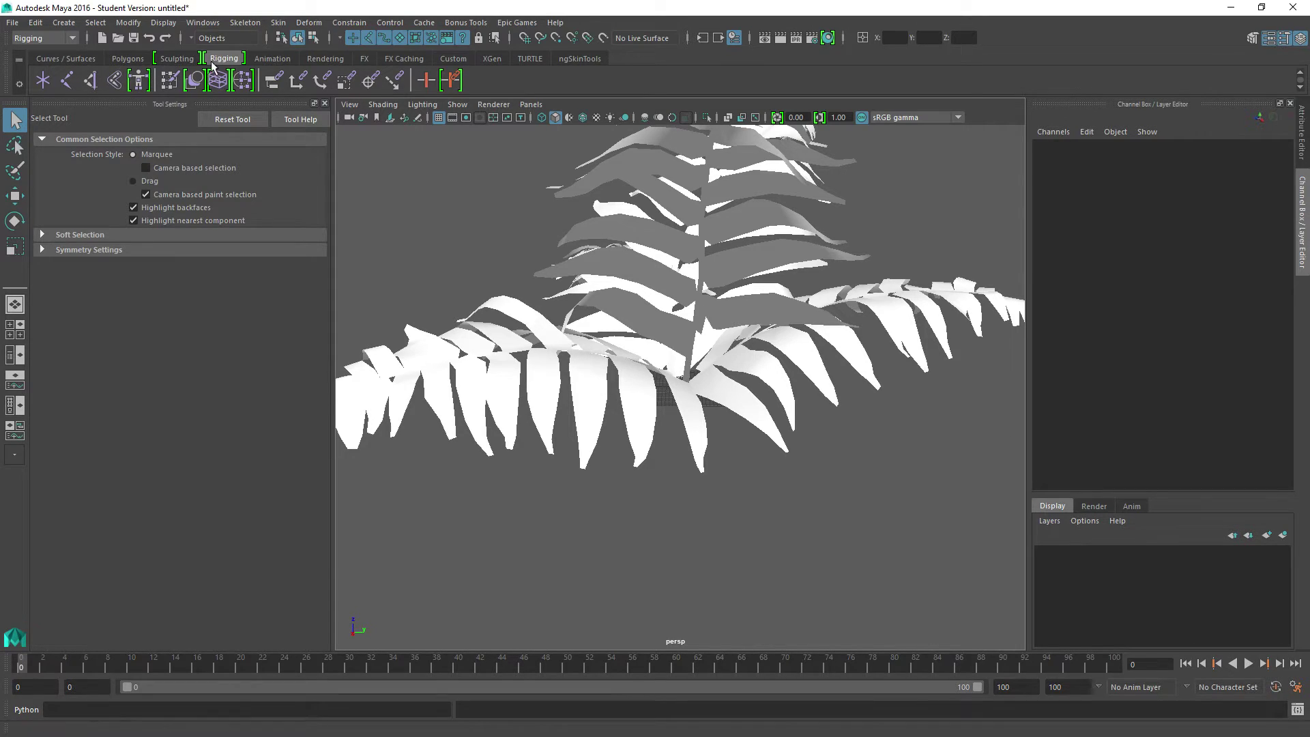
Step: Select the fern mesh and frame it whole in a maximized top view
left_click(68, 80)
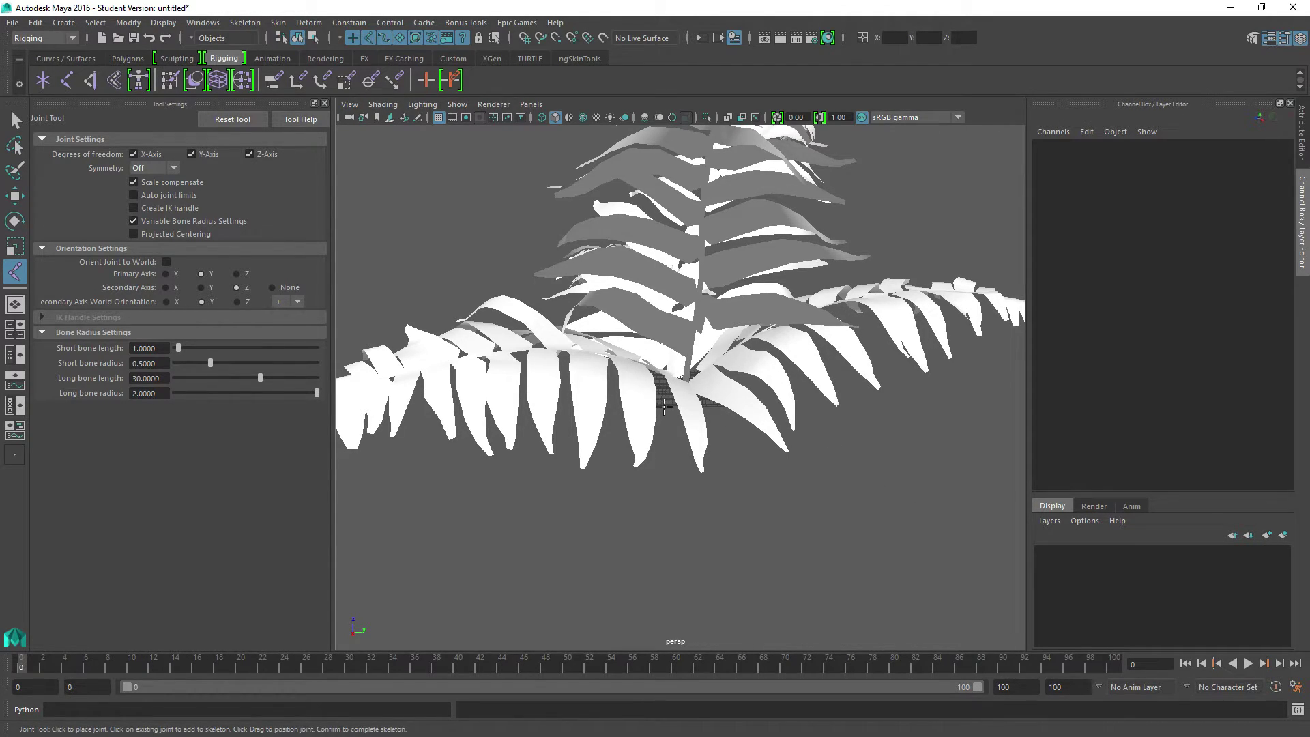
left_click(15, 121)
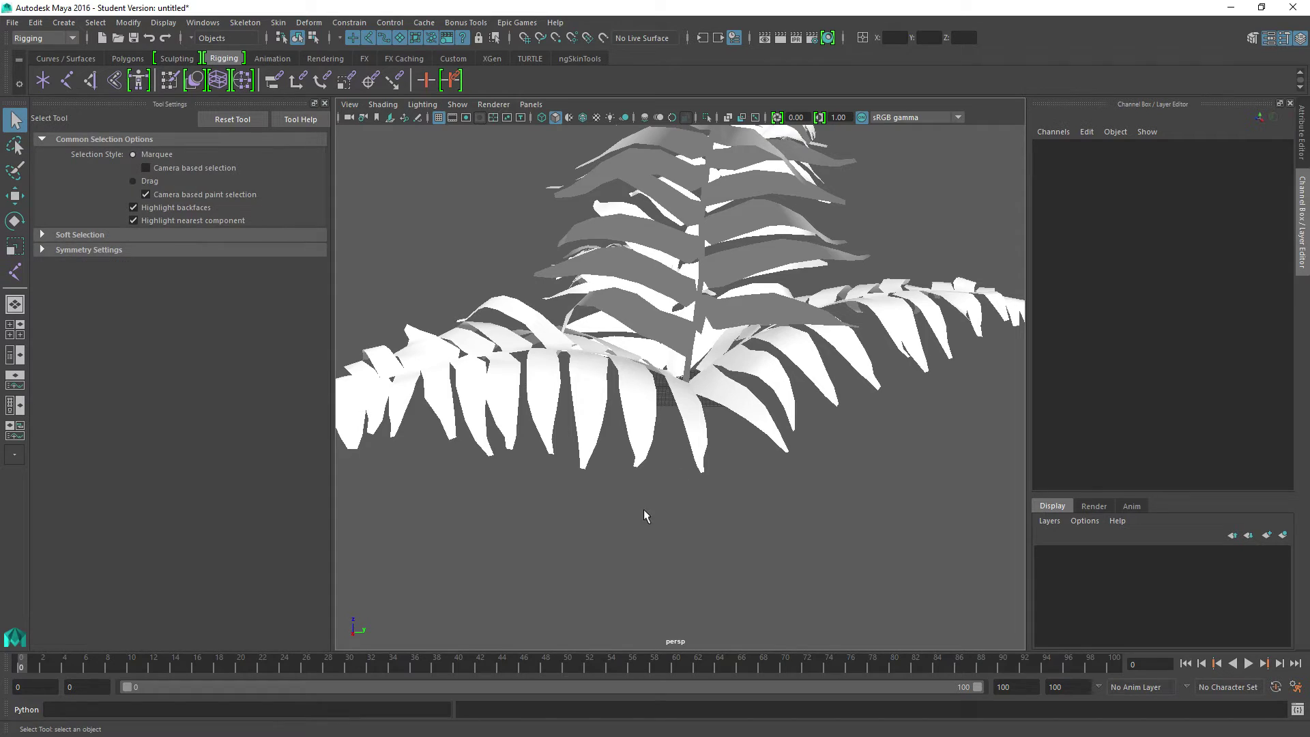
left_click(671, 406)
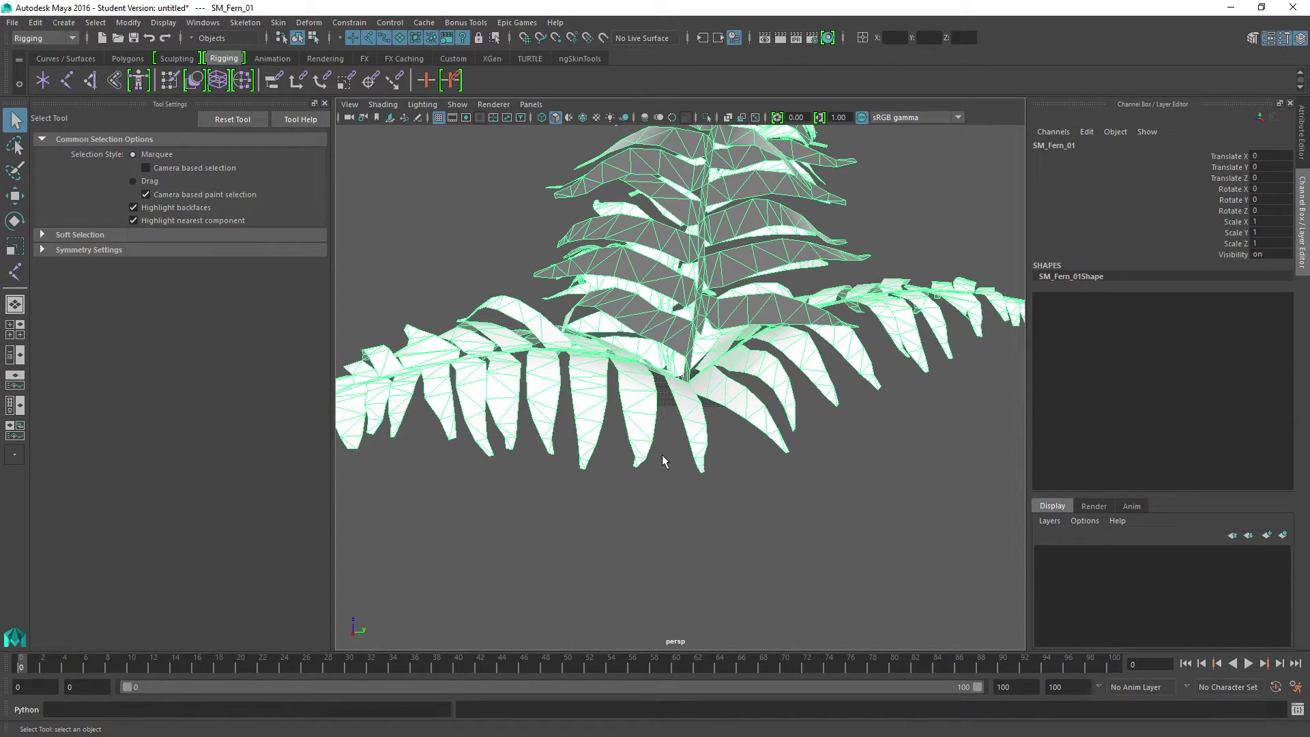
key("space")
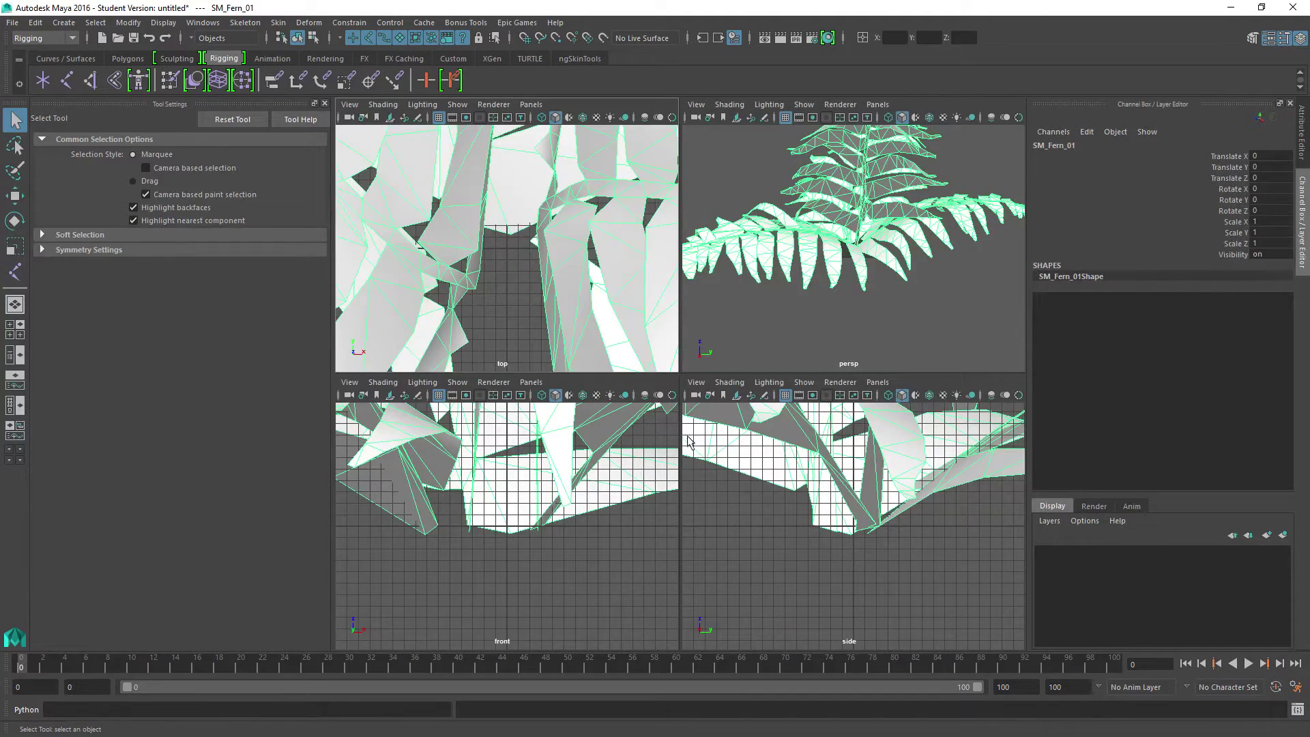
key("f")
scroll(500, 264, "up", 1)
scroll(504, 260, "down", 1)
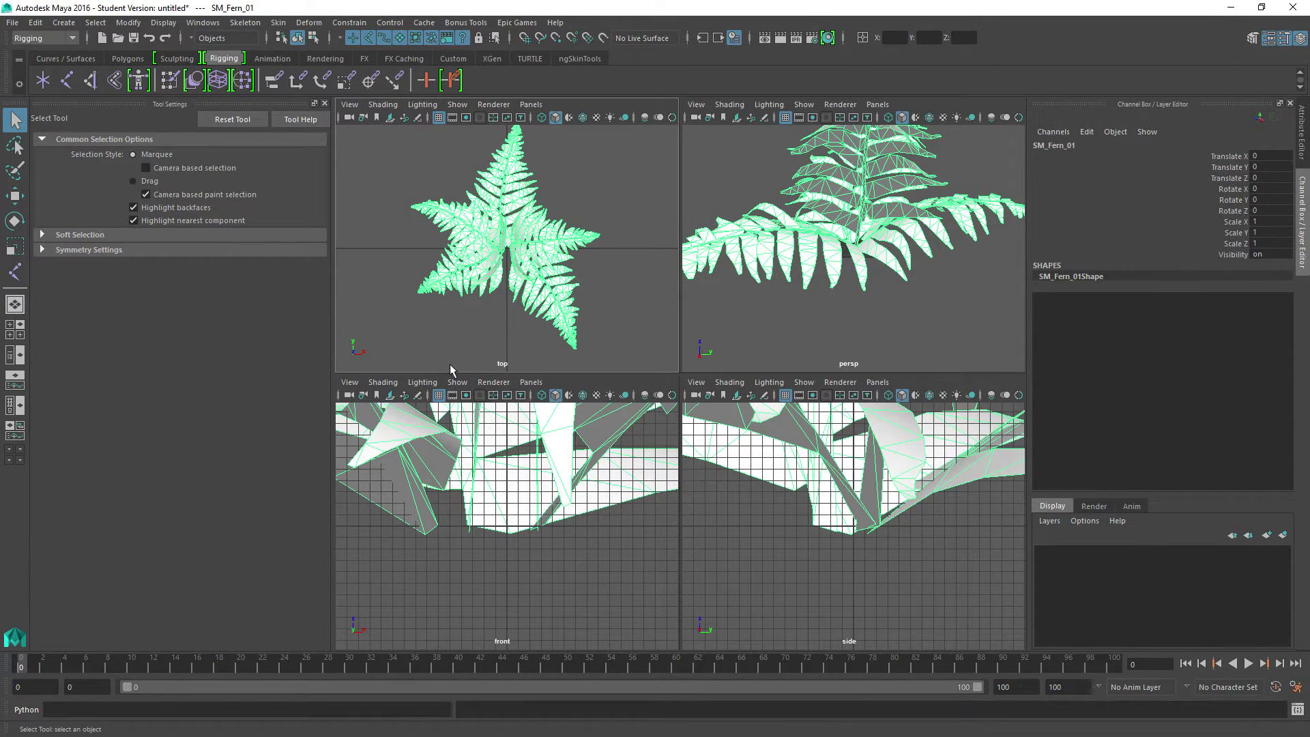
key("space")
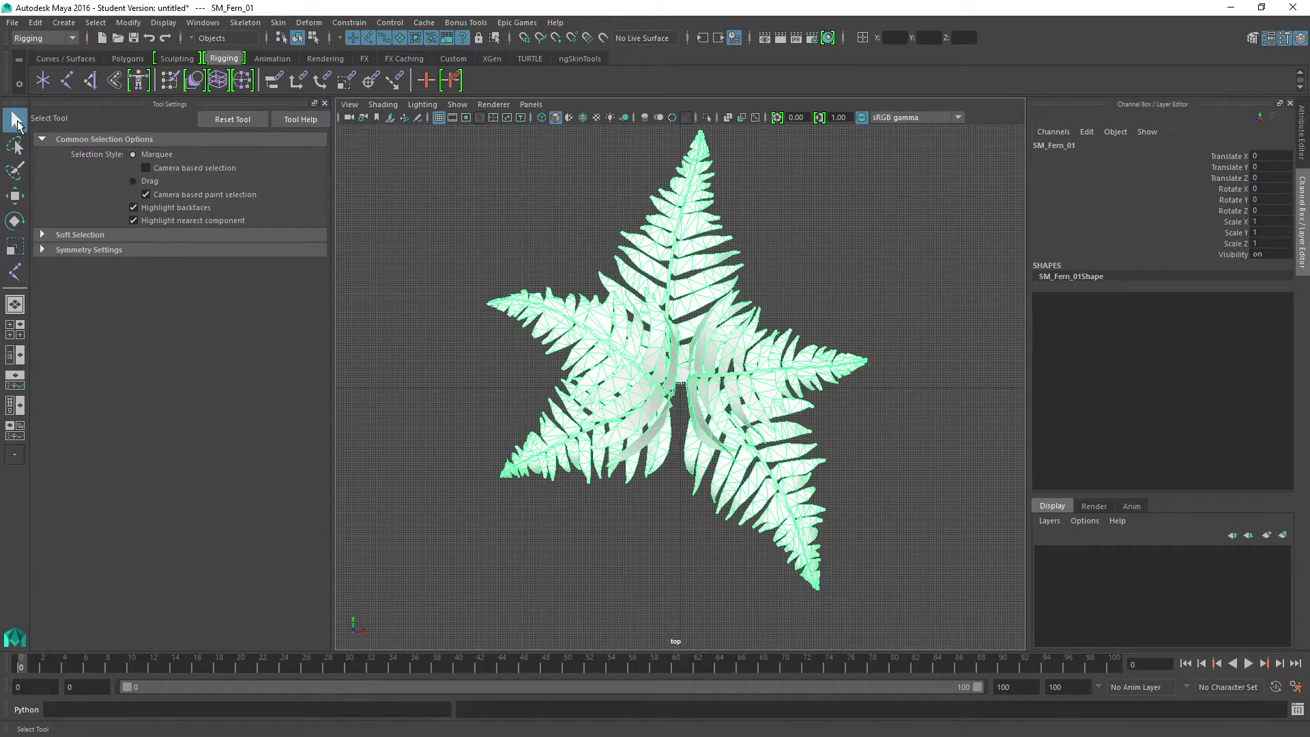
Step: Place a joint at the centre of the fern with the Joint Tool and set its radius to 3
left_click(65, 81)
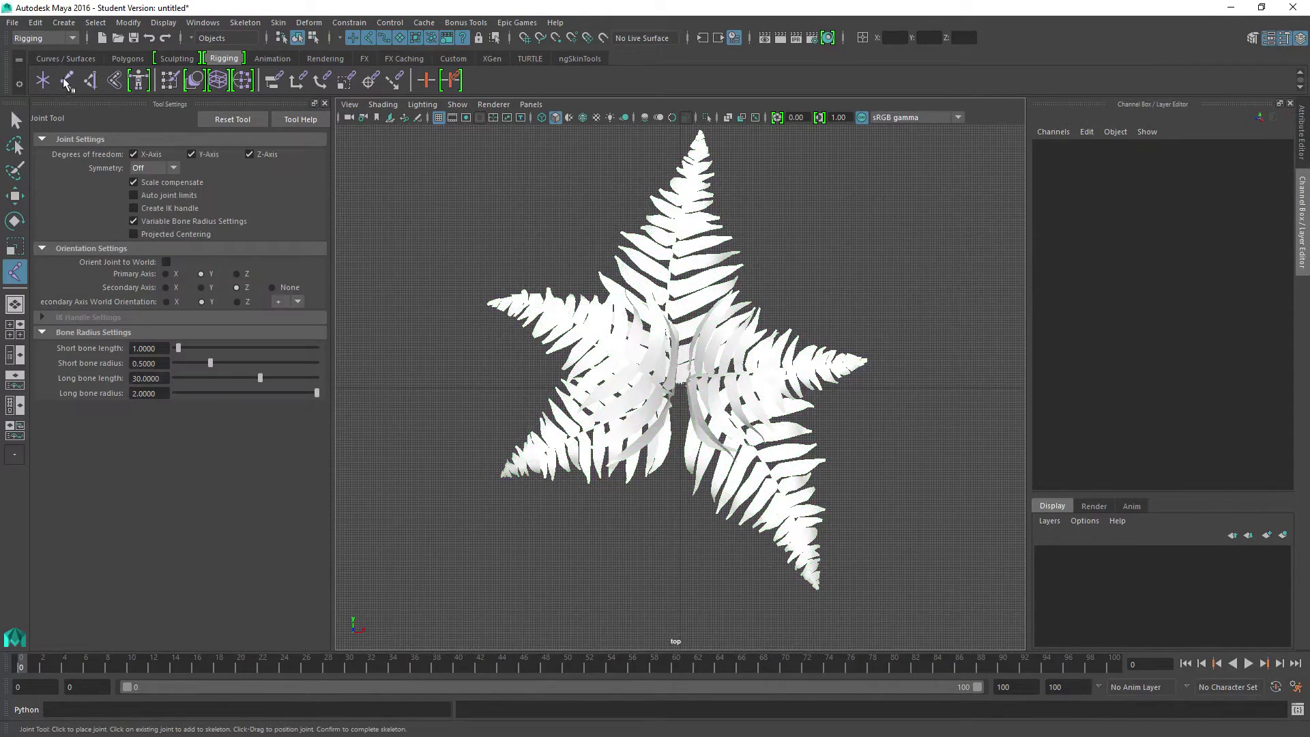
left_click(683, 388)
double_click(1267, 265)
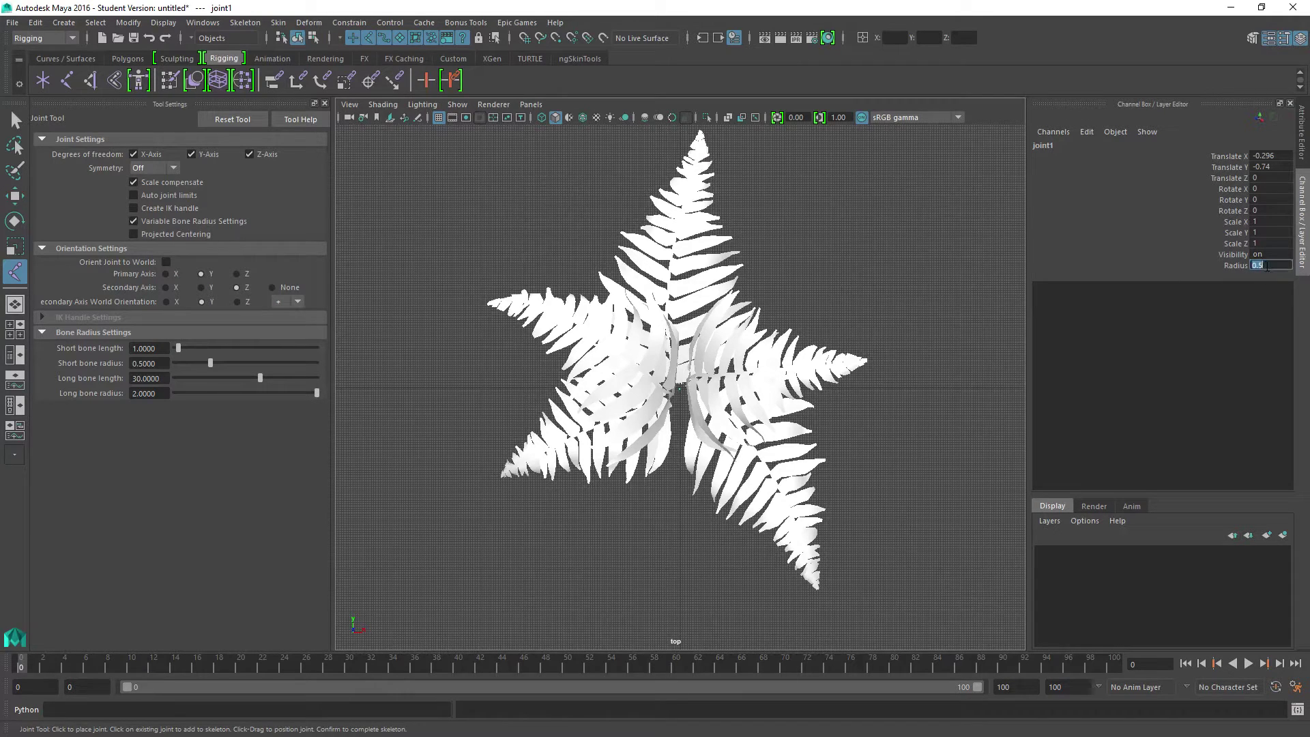
type("3")
key("Return")
Step: Rename the fern's central joint to root
double_click(1048, 145)
type("root")
key("Return")
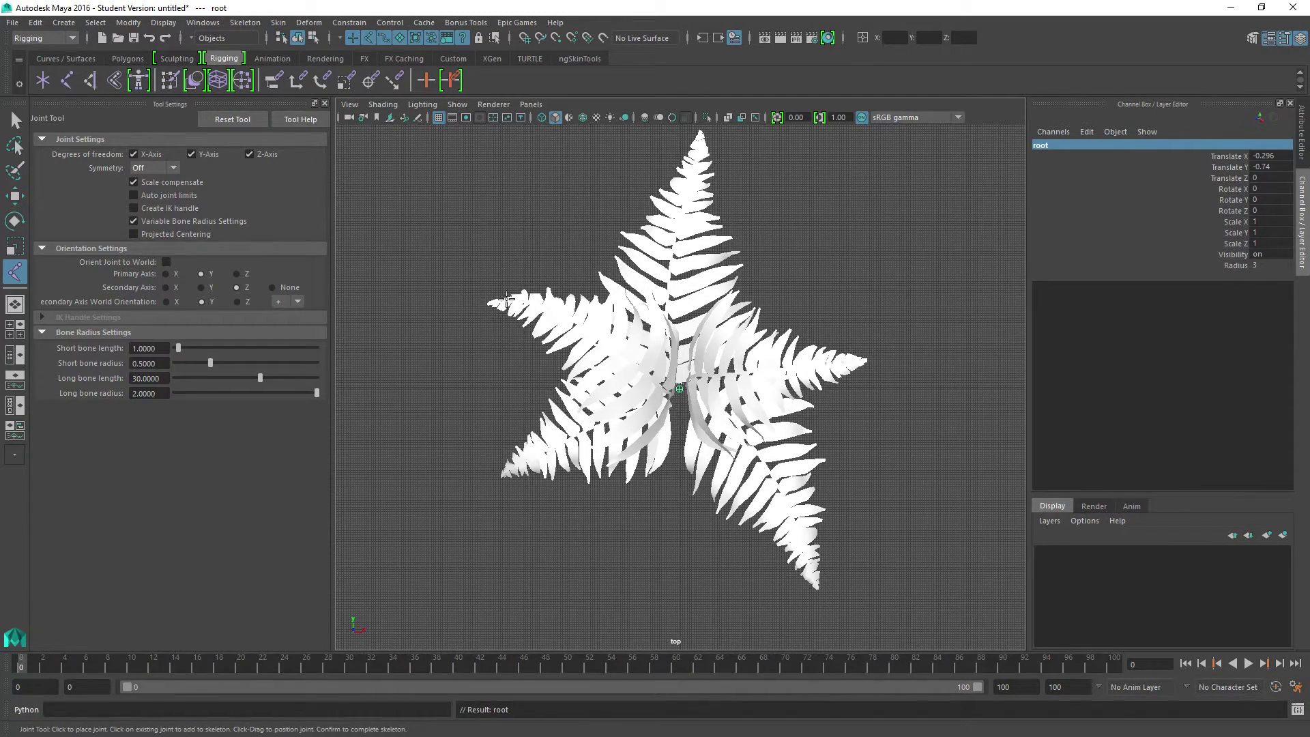
Step: Add a child joint level with the upper frond's tip, and expand the root joint's hierarchy in the Outliner
left_click(701, 139)
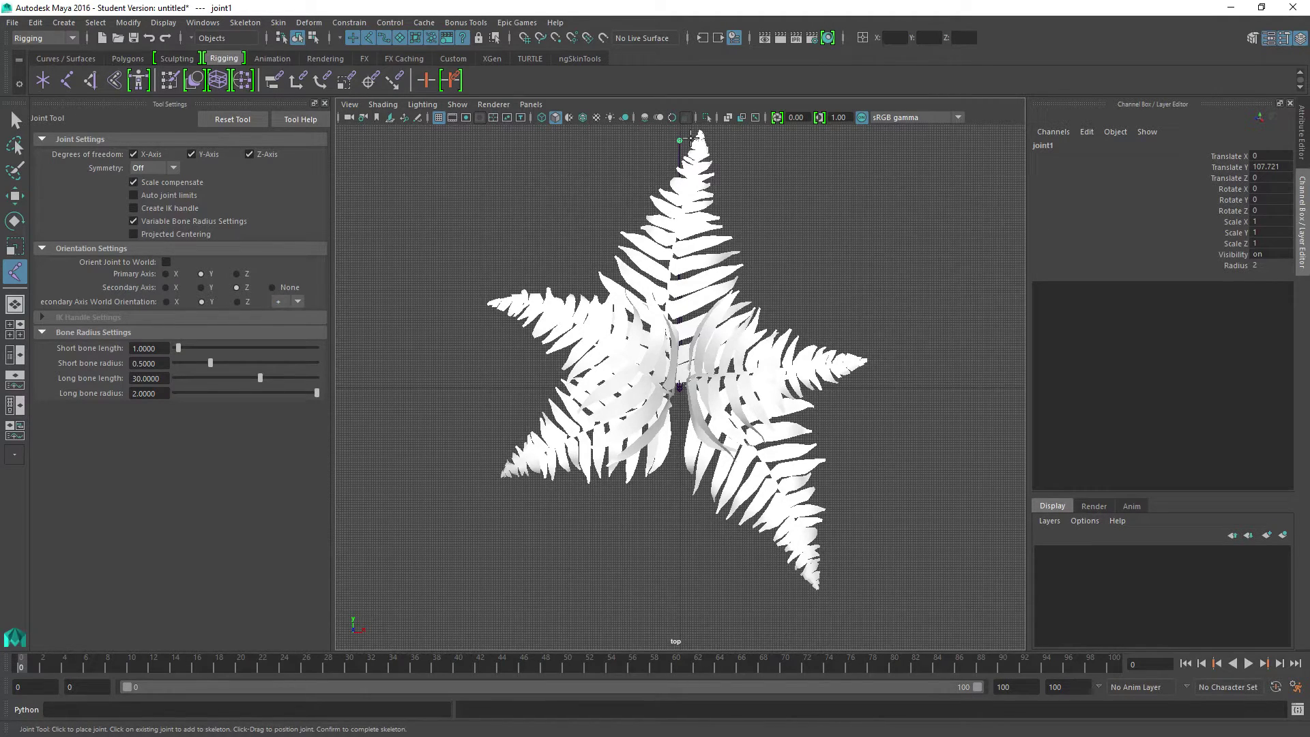
left_click(165, 25)
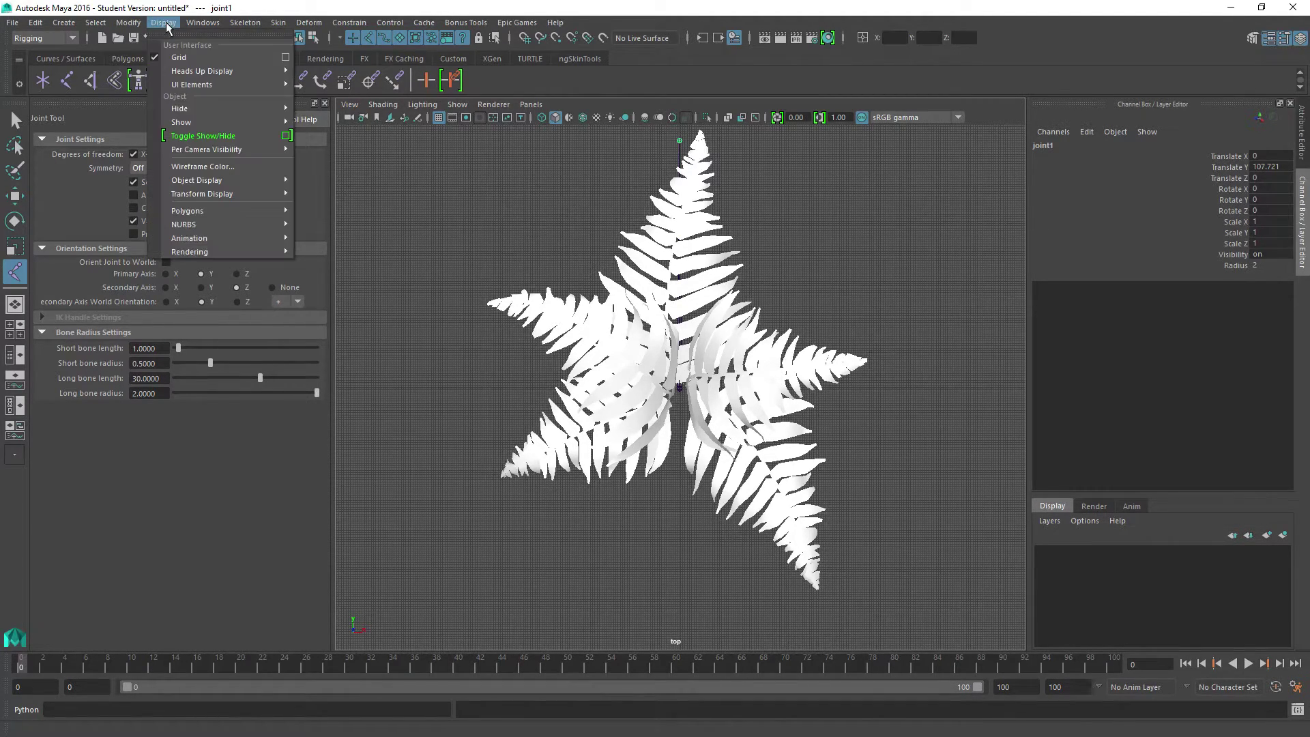
mouse_move(202, 24)
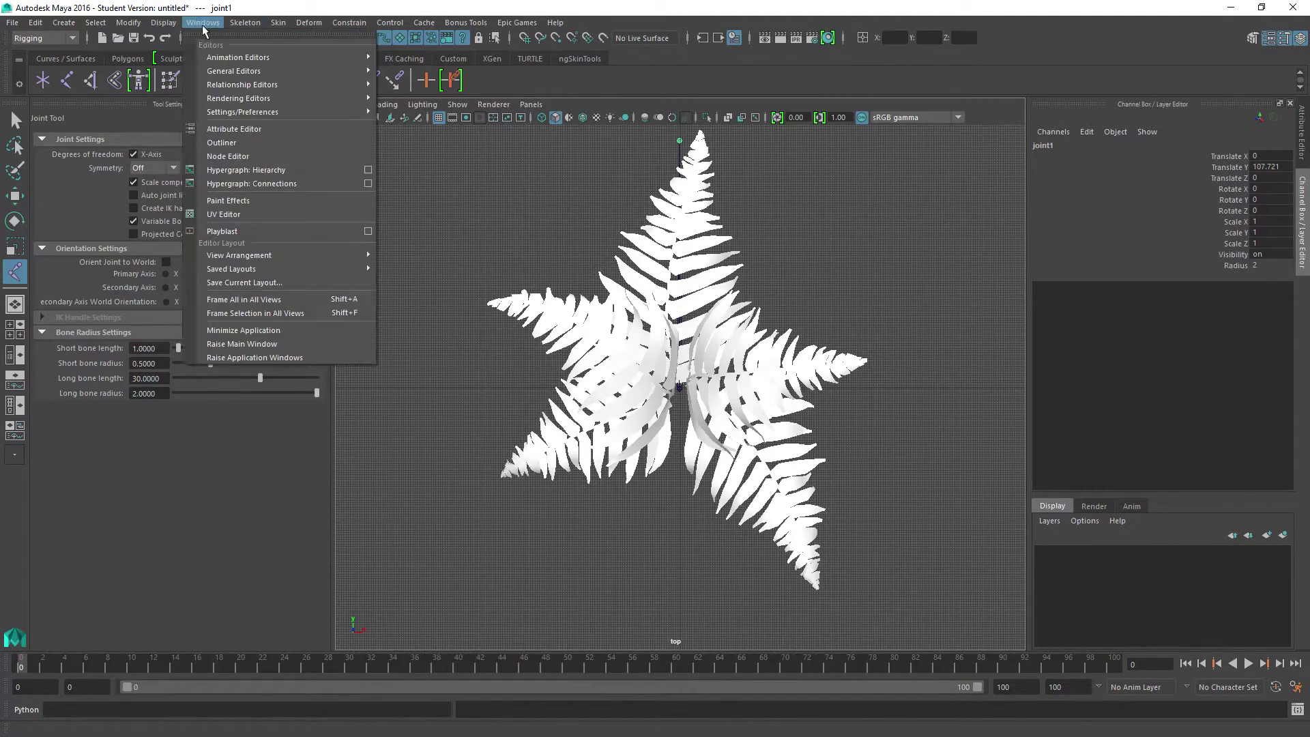
left_click(221, 143)
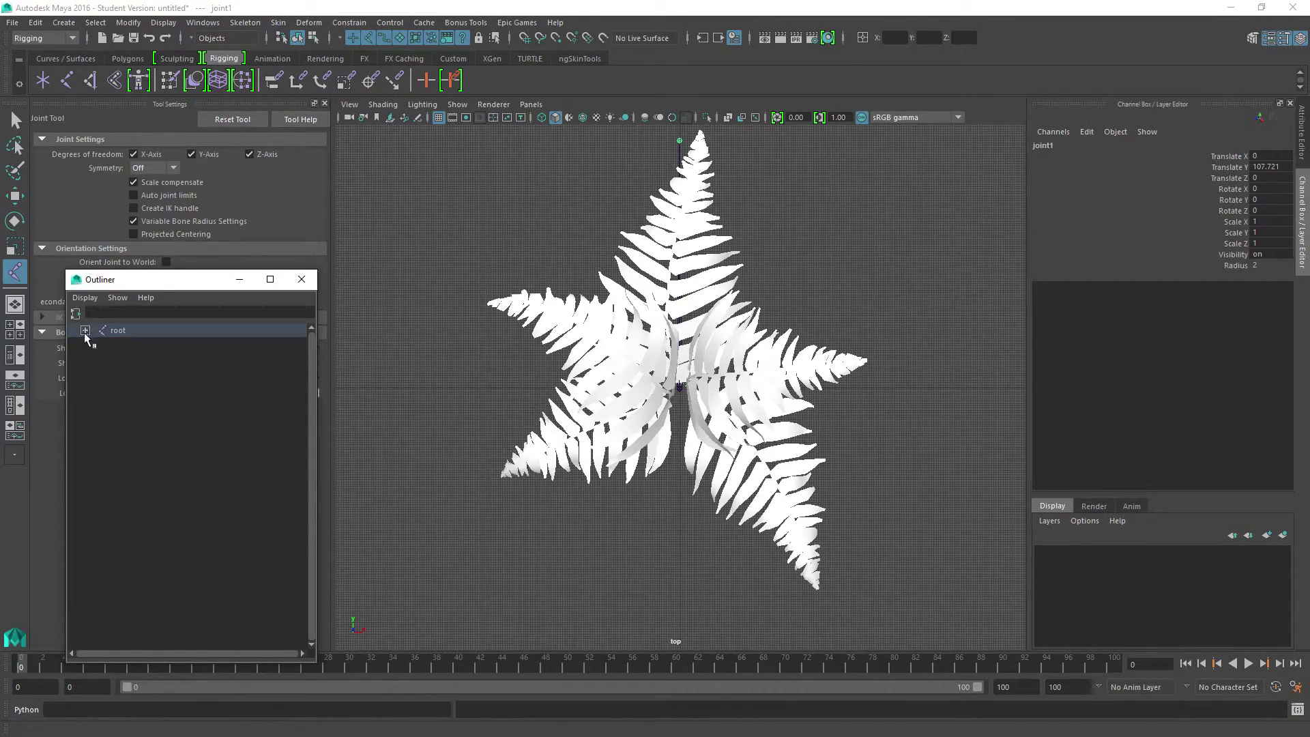
left_click(86, 332)
Step: Add two separate child joints to root, one for the right frond and one for the lower-right frond
left_click(116, 331)
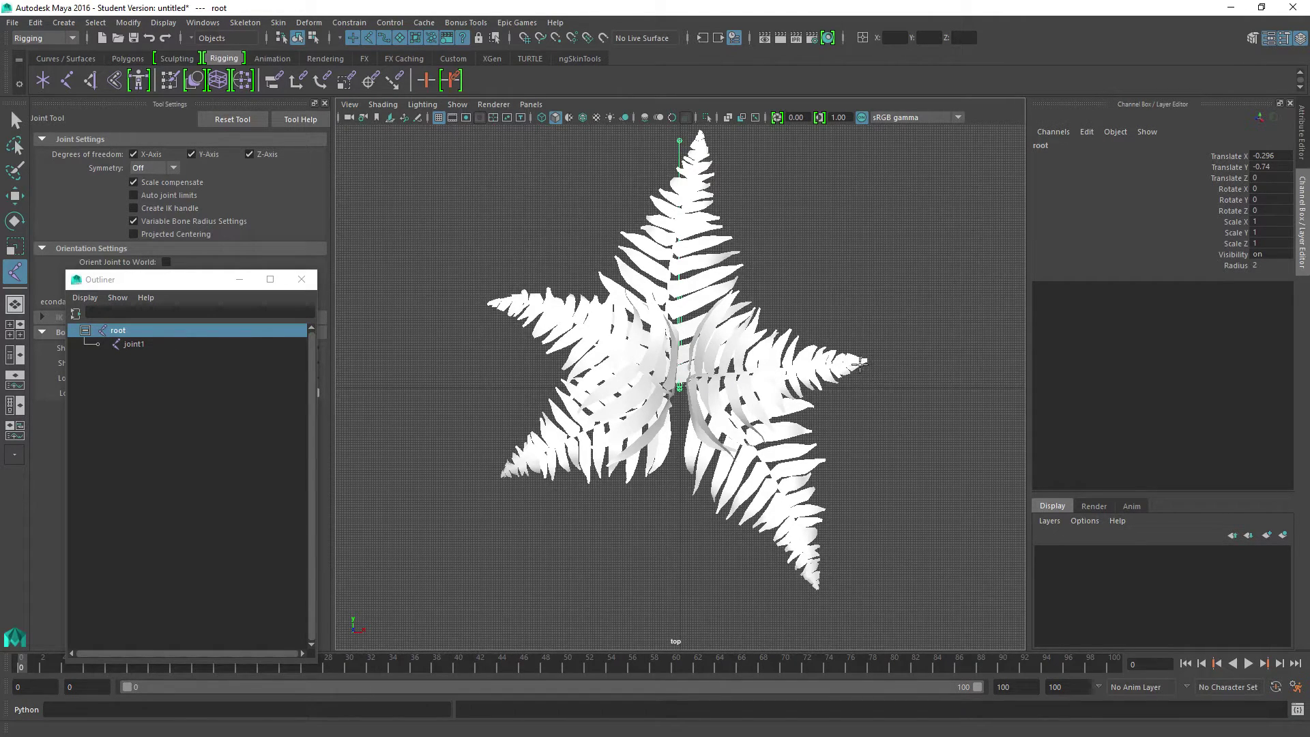
left_click(864, 364, "shift")
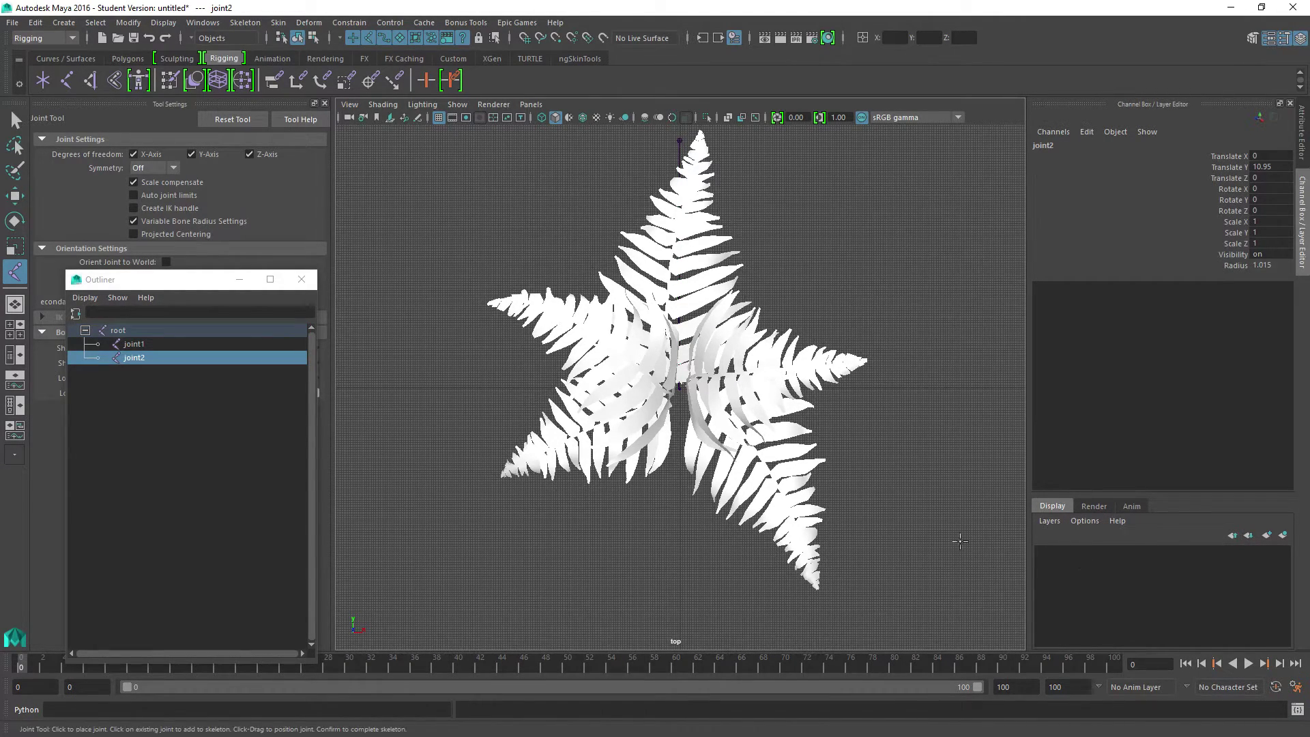
left_click(115, 331)
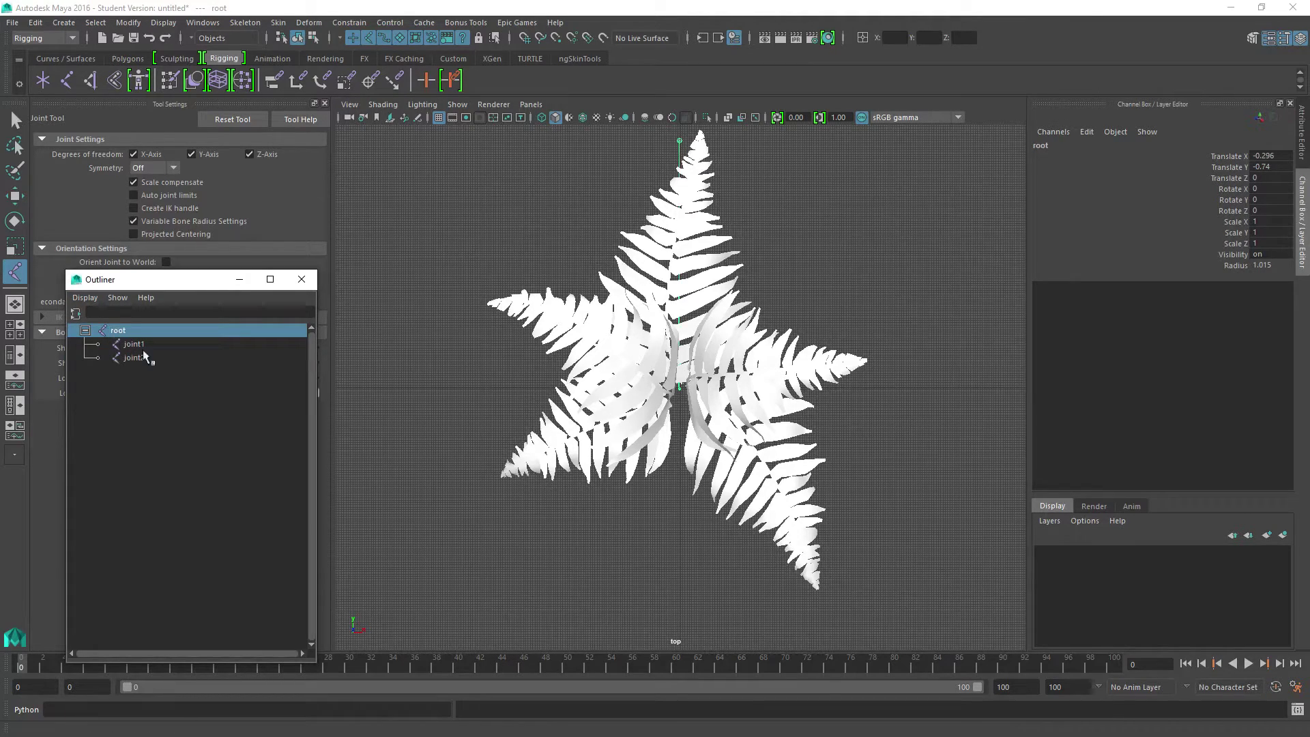
left_click(817, 581, "shift")
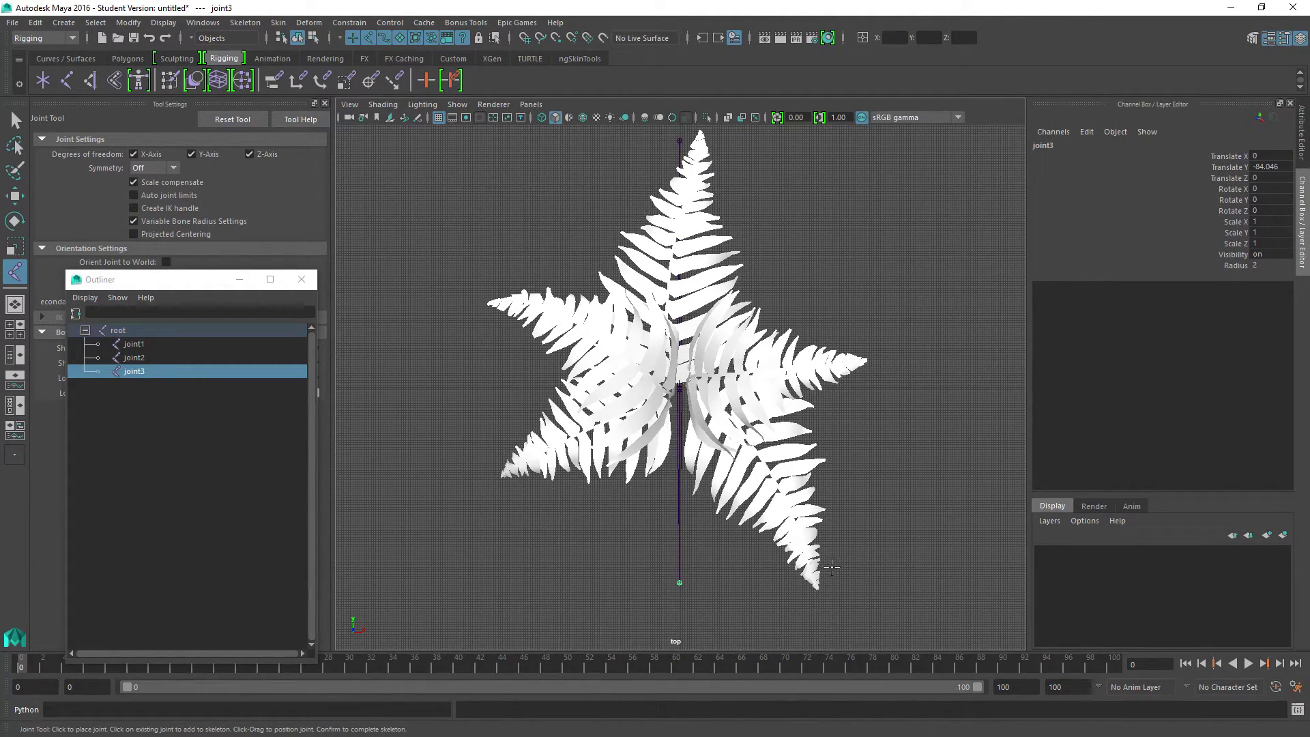
Step: Add two separate child joints to root for the lower-left and upper-left fronds, and switch to the Move tool with root selected
key("Return")
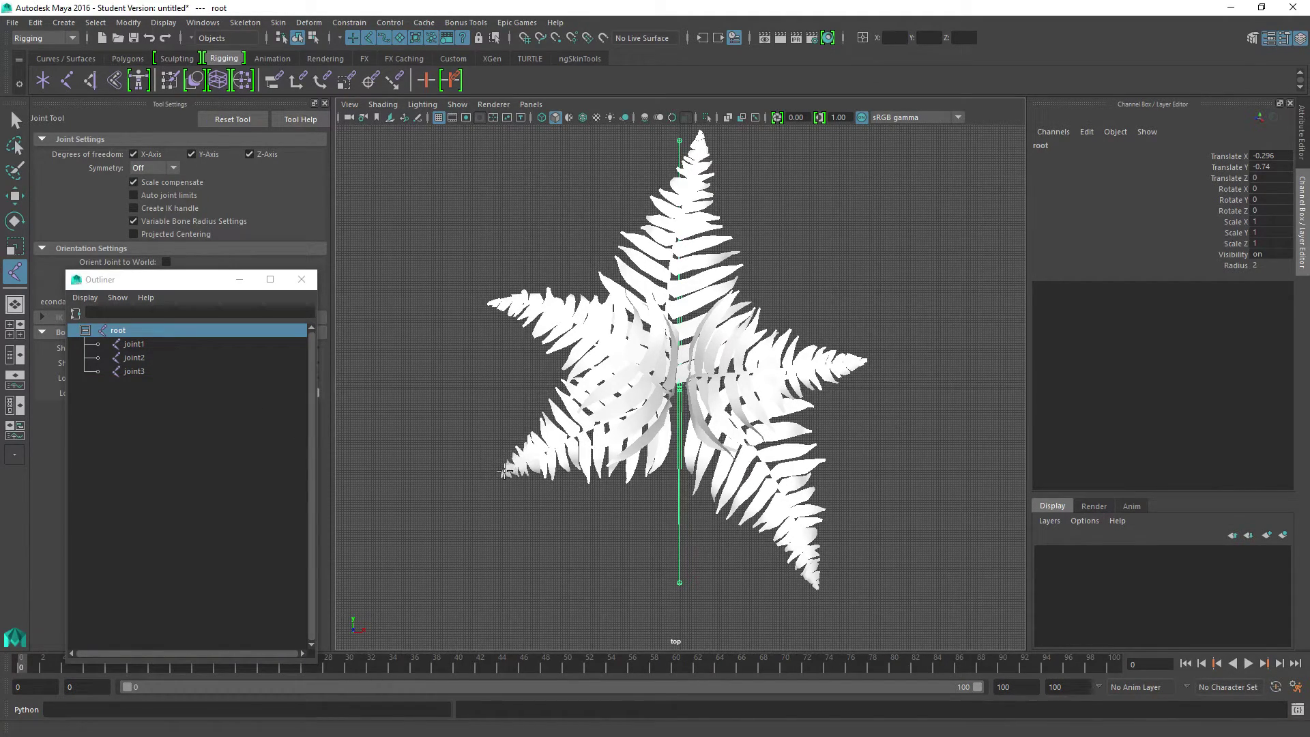
left_click(505, 582)
left_click(133, 329)
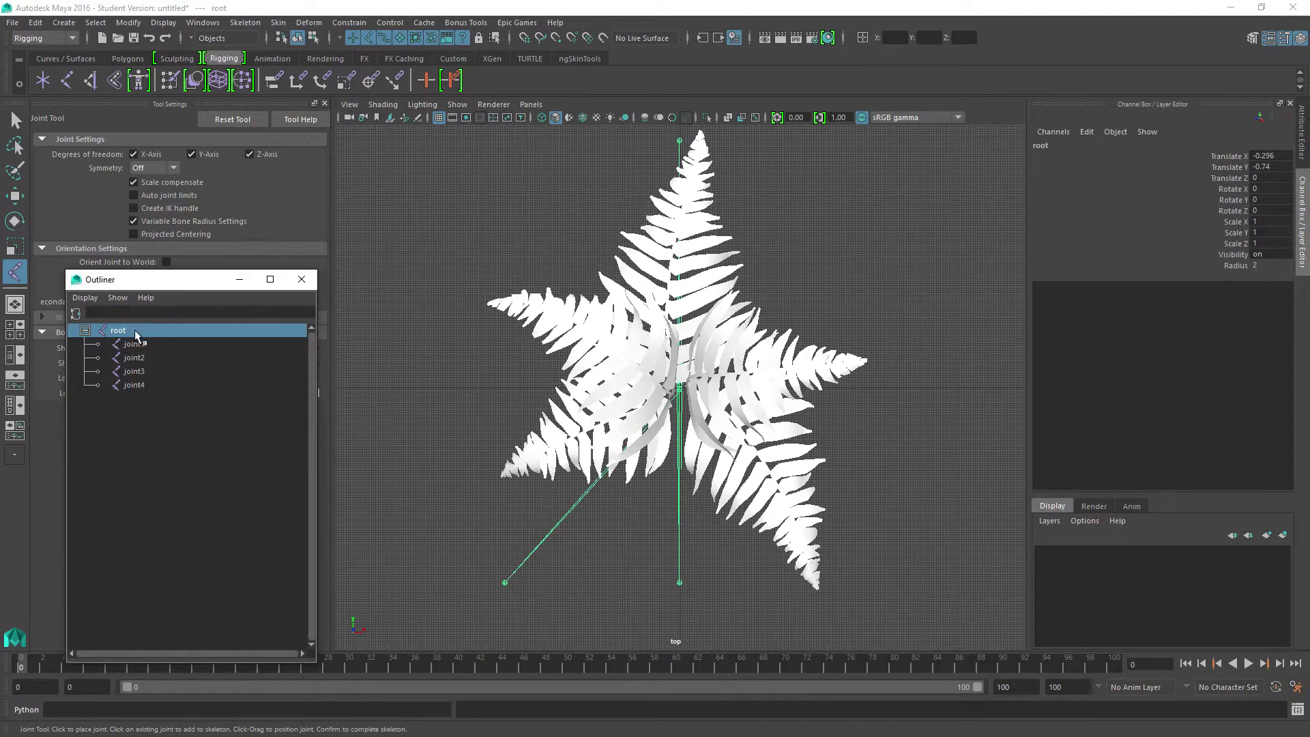
left_click(505, 305)
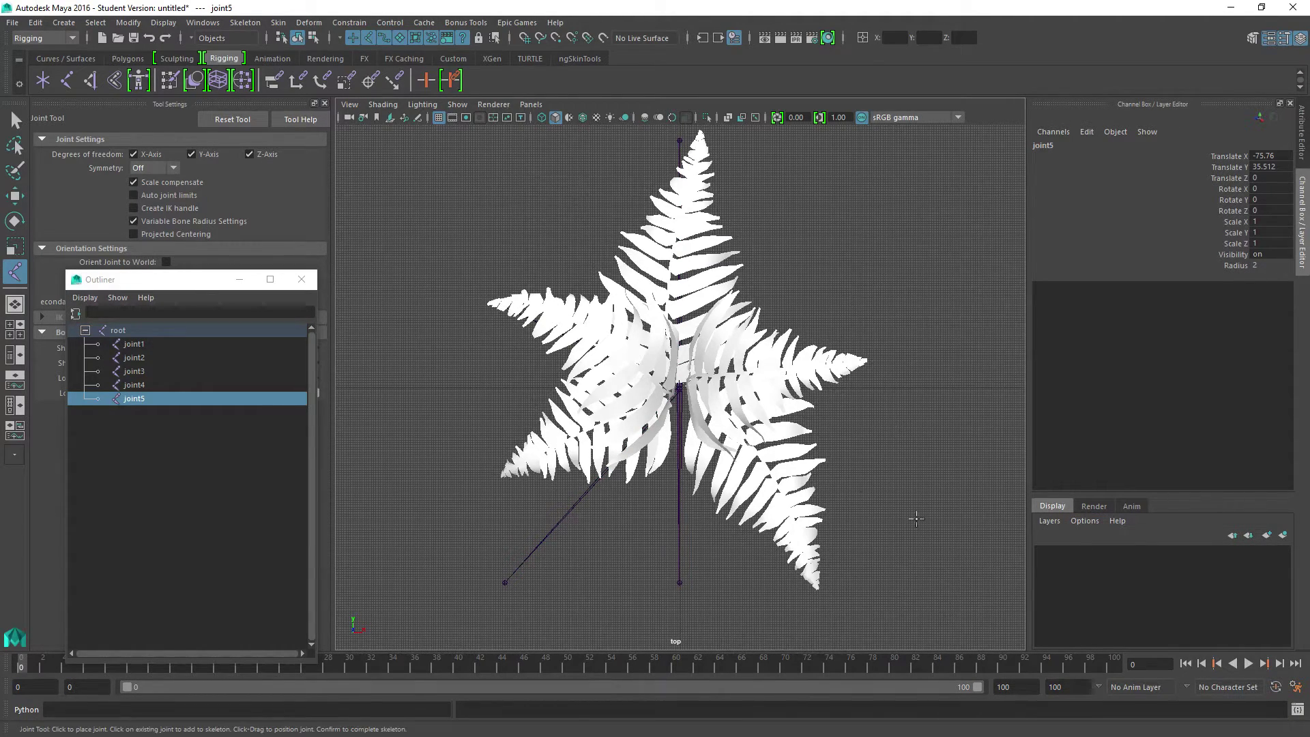
key("w")
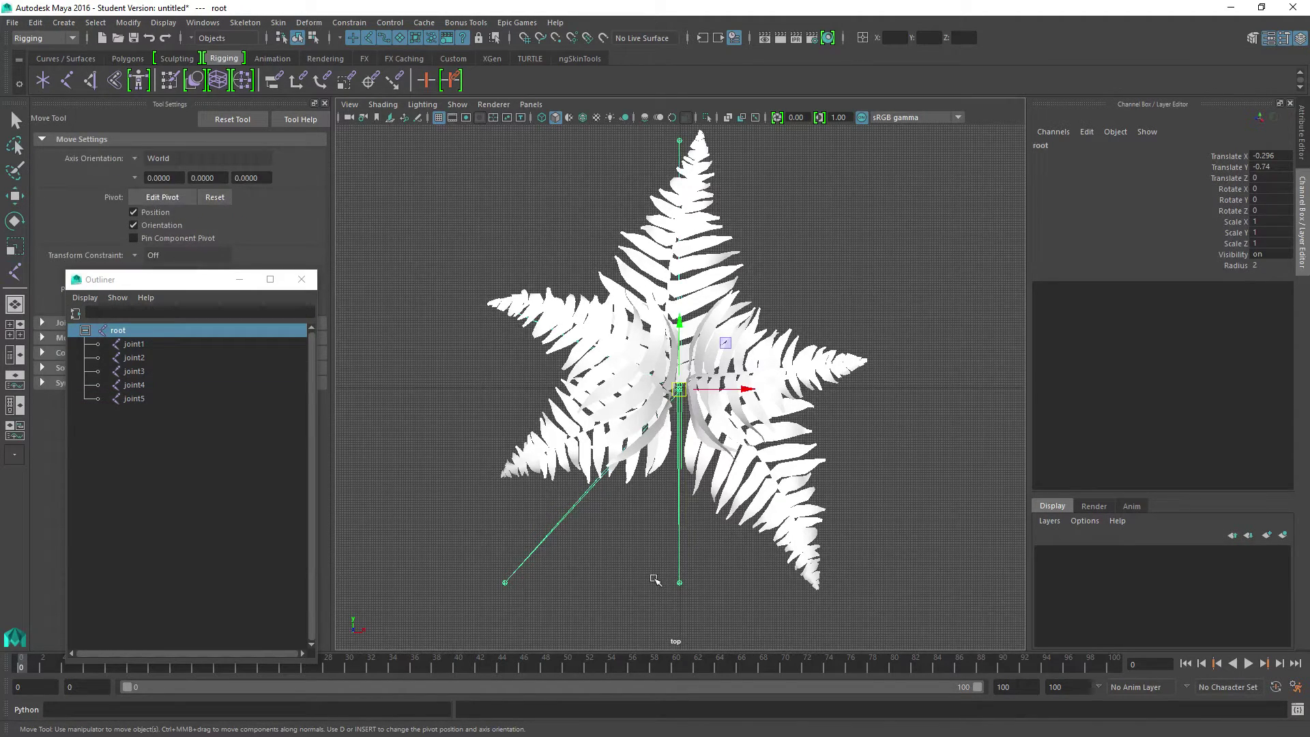
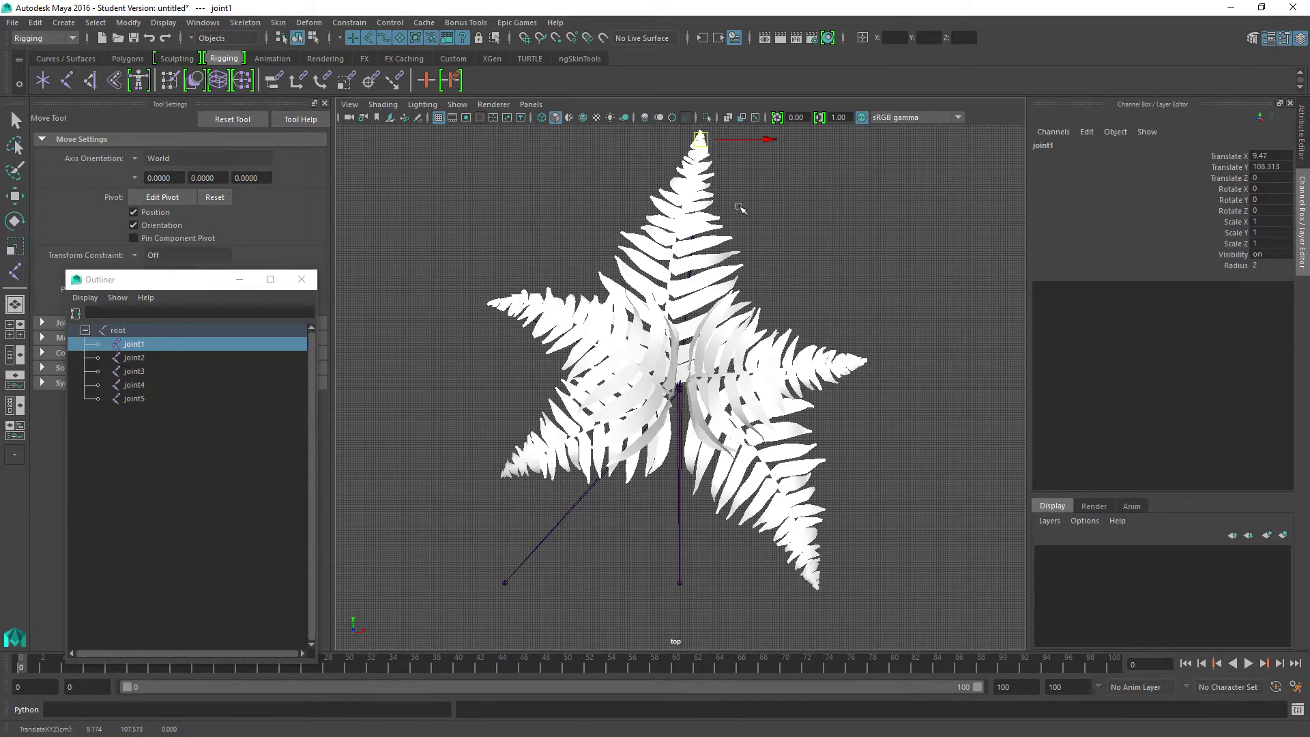
Step: In the top view, move joint2, joint3 and joint4 to the tips of the right, lower-right and lower-left fronds
left_click(134, 358)
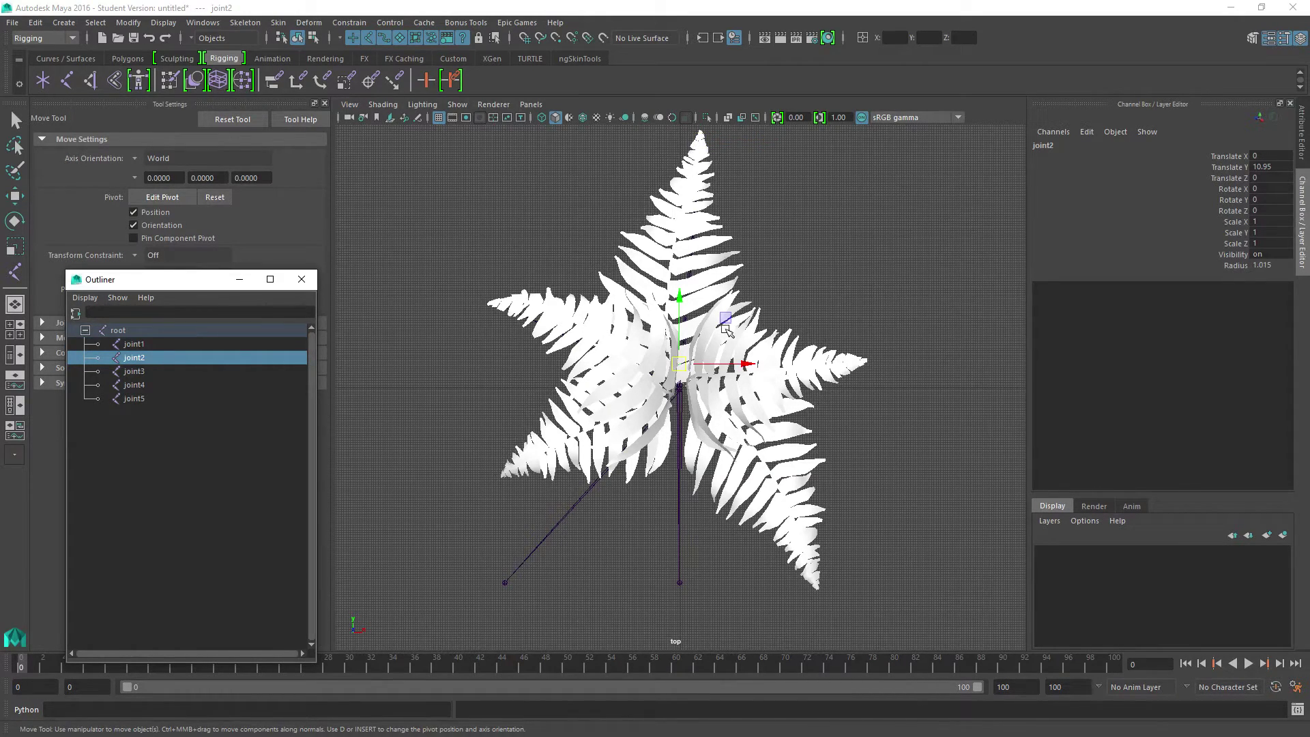
left_click_drag(679, 364, 864, 361)
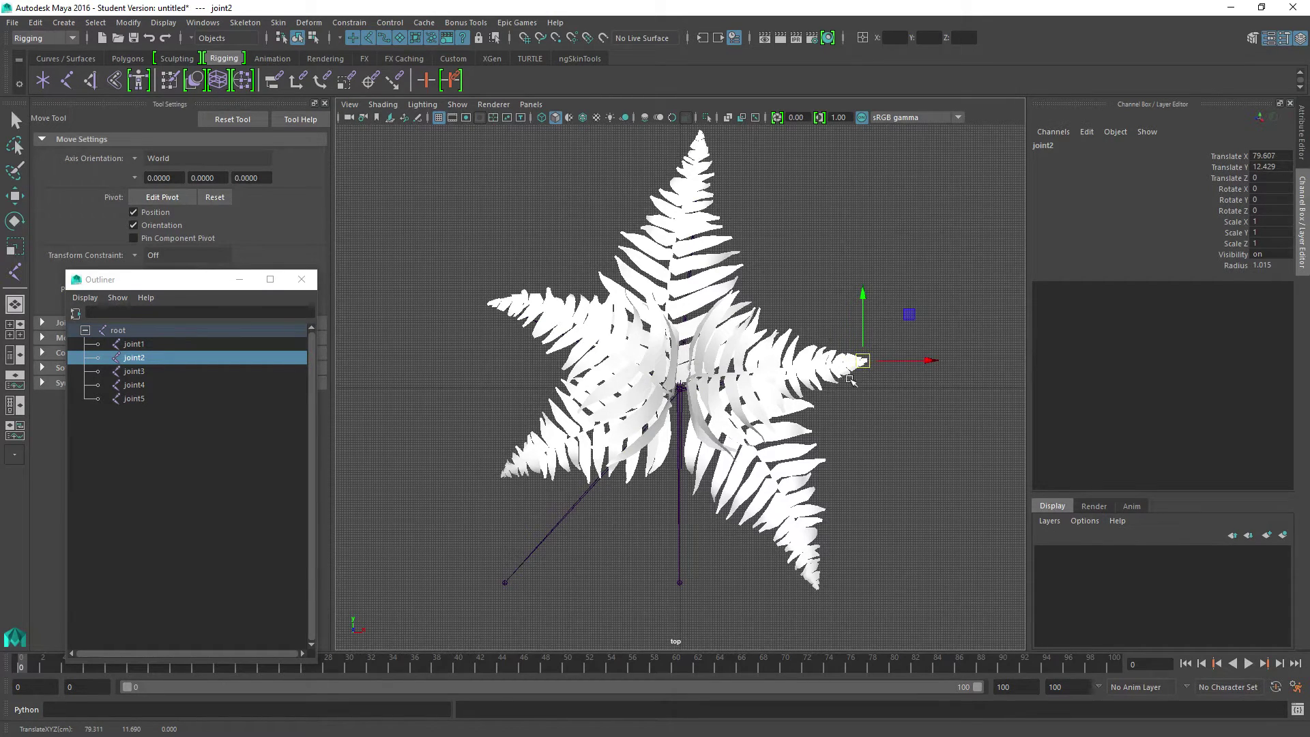
left_click(134, 372)
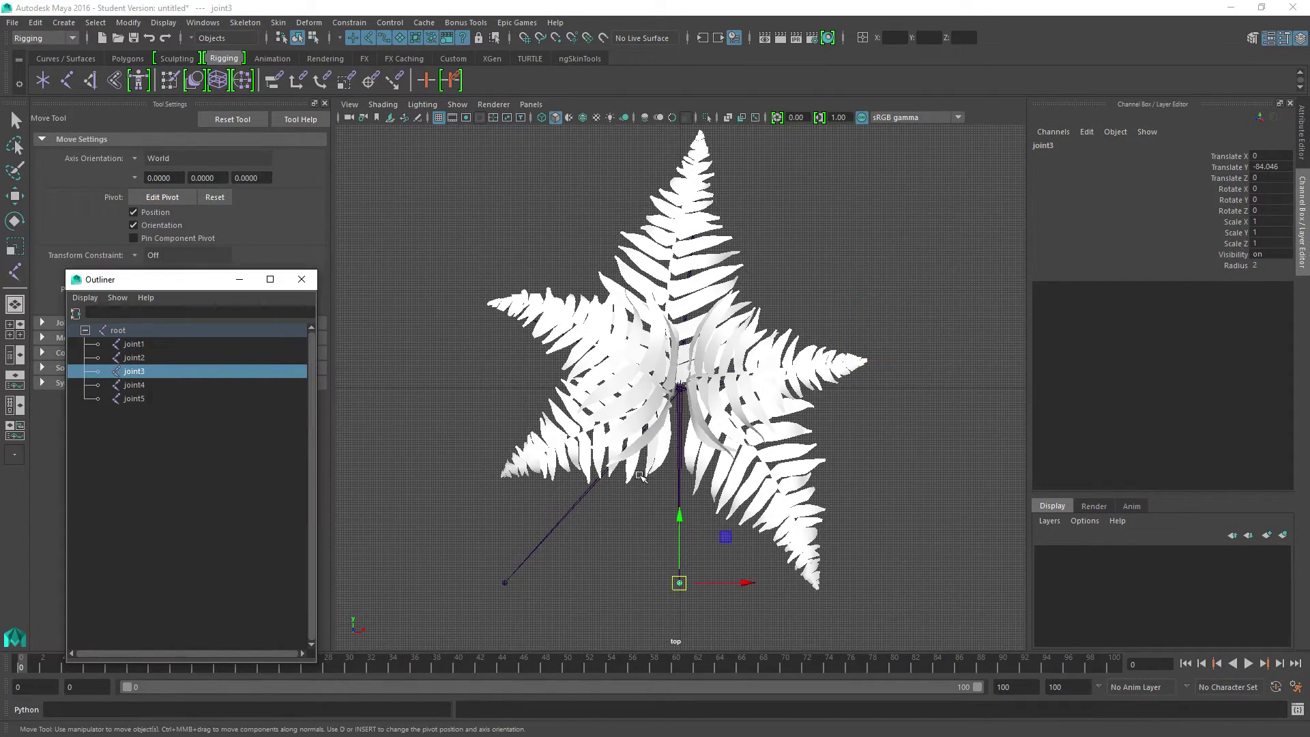
left_click_drag(682, 586, 814, 581)
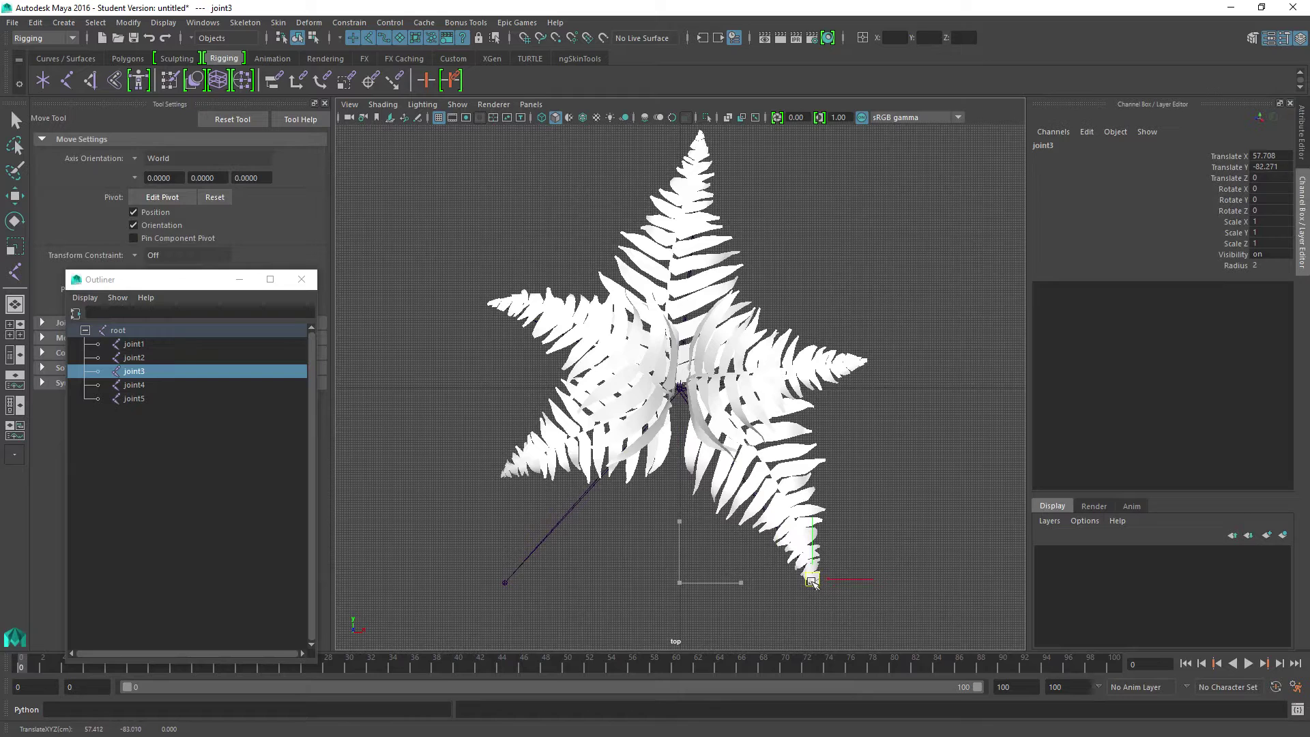
left_click(127, 386)
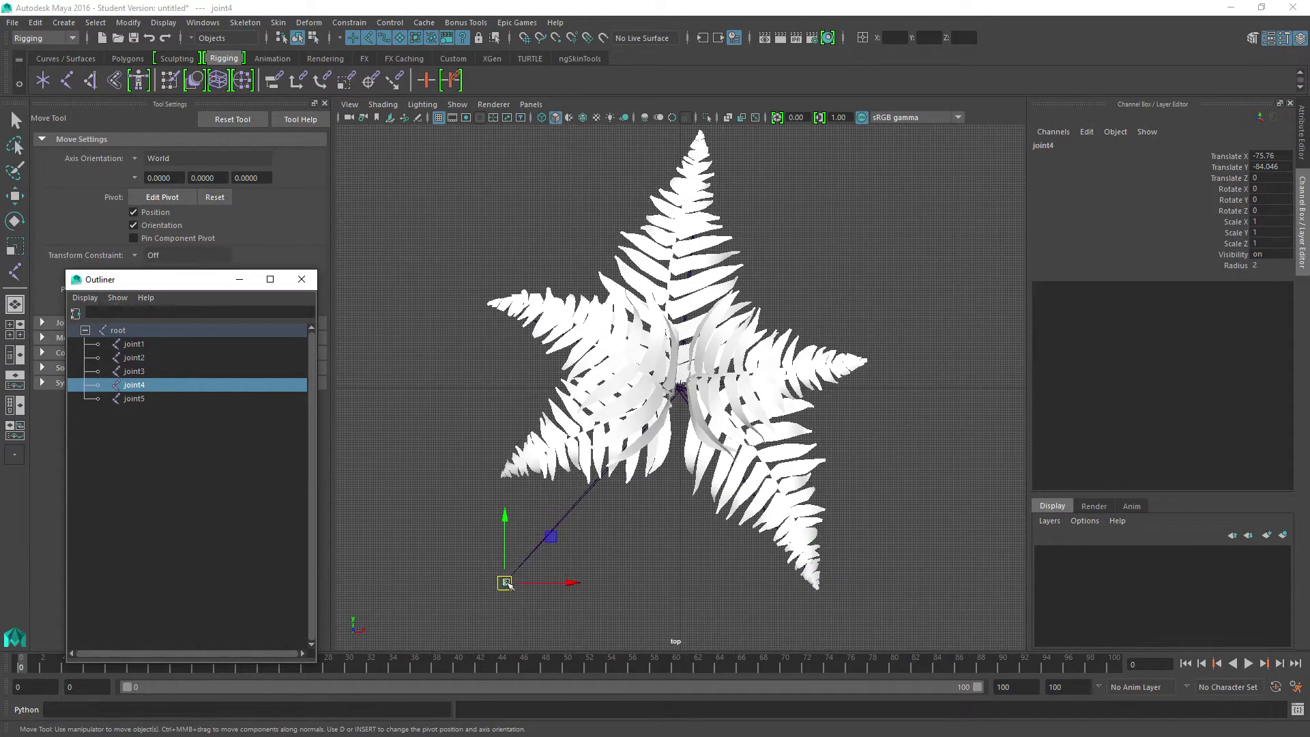
left_click_drag(505, 582, 509, 473)
left_click(133, 398)
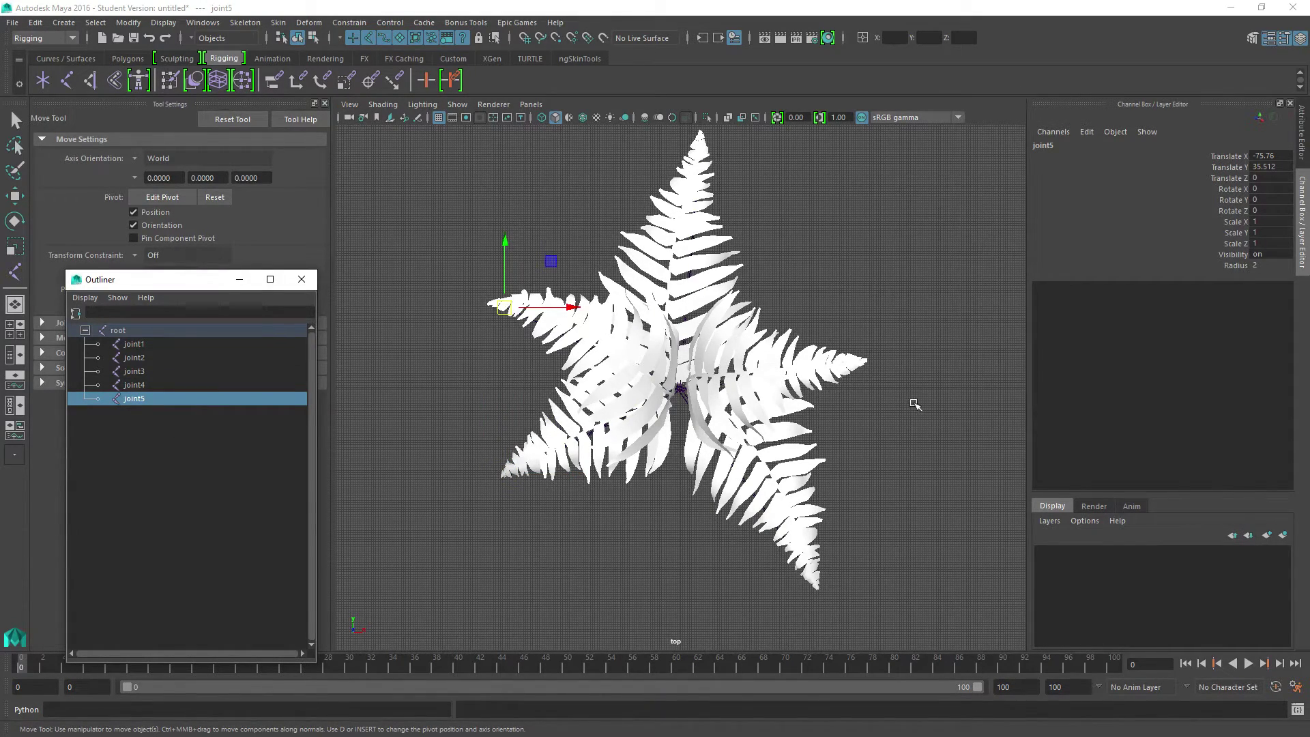
Step: In the front view, raise joint2 to its frond's tip, at a Translate Z of about 89
key("space")
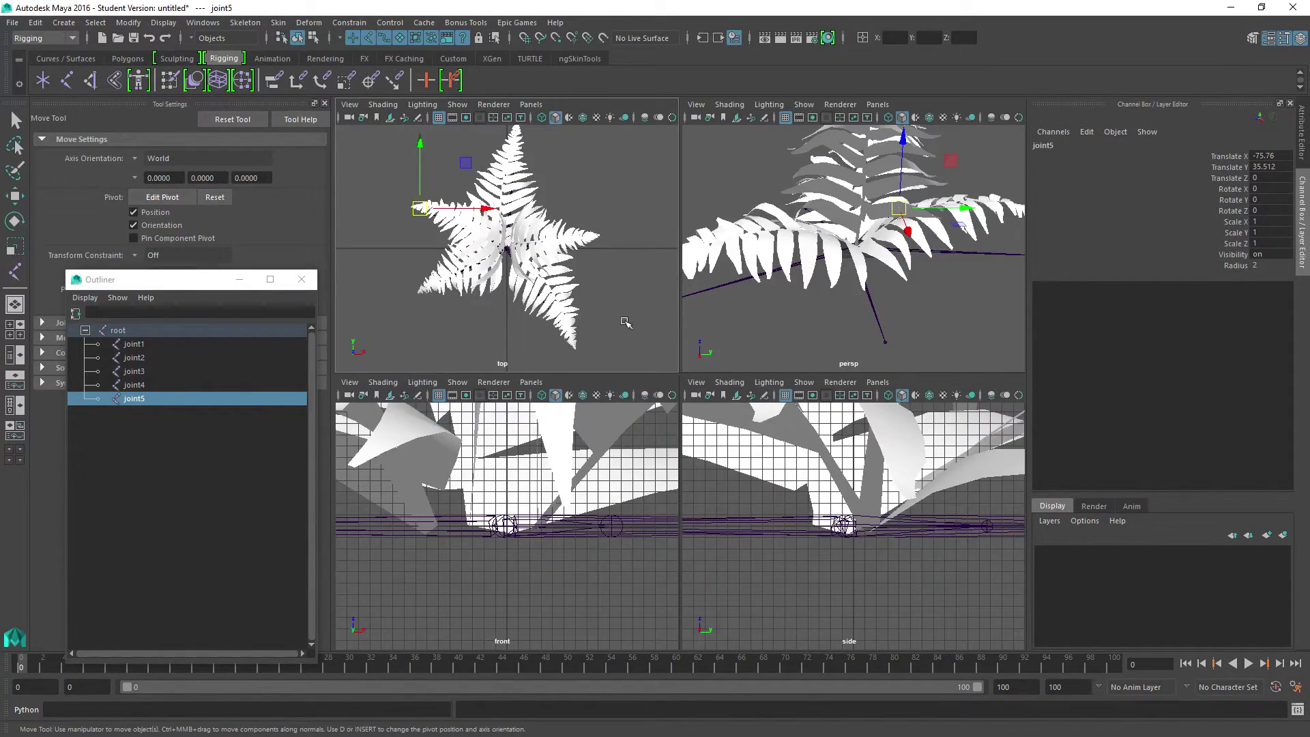
left_click(508, 466)
key("space")
scroll(505, 468, "down", 6)
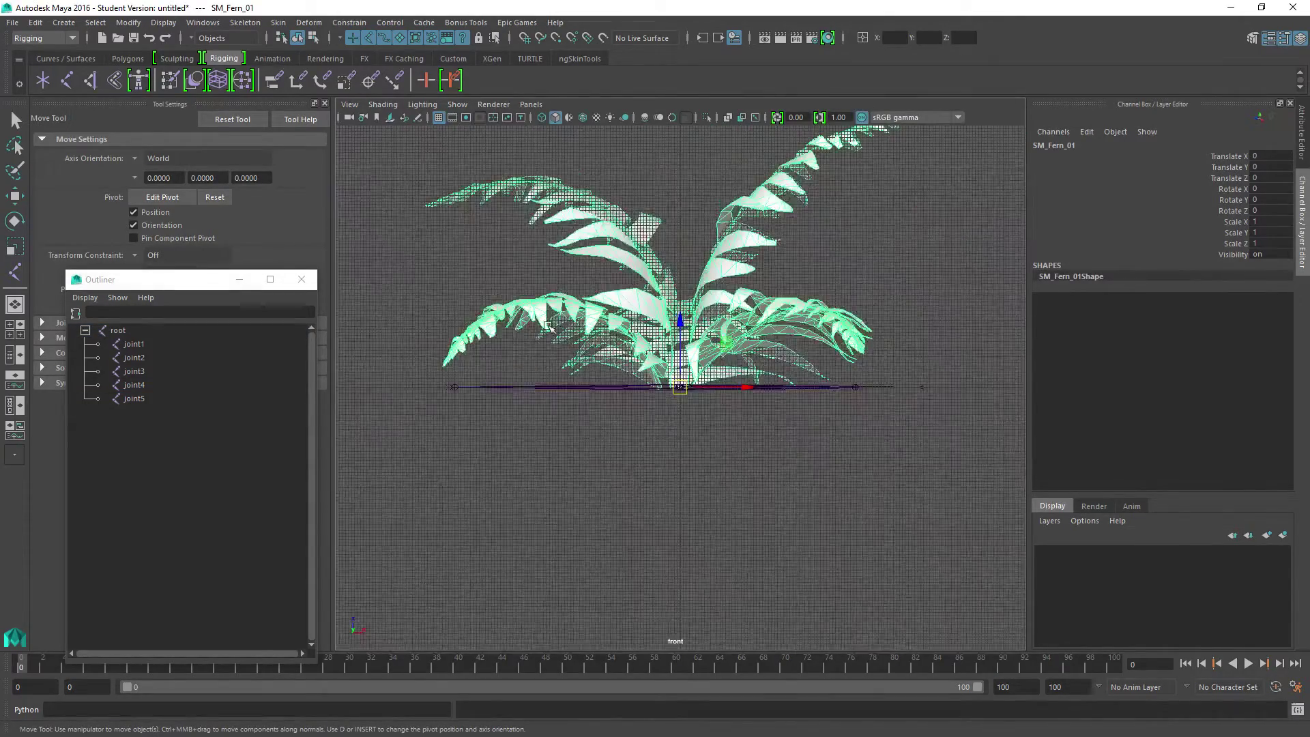
scroll(550, 326, "up", 3)
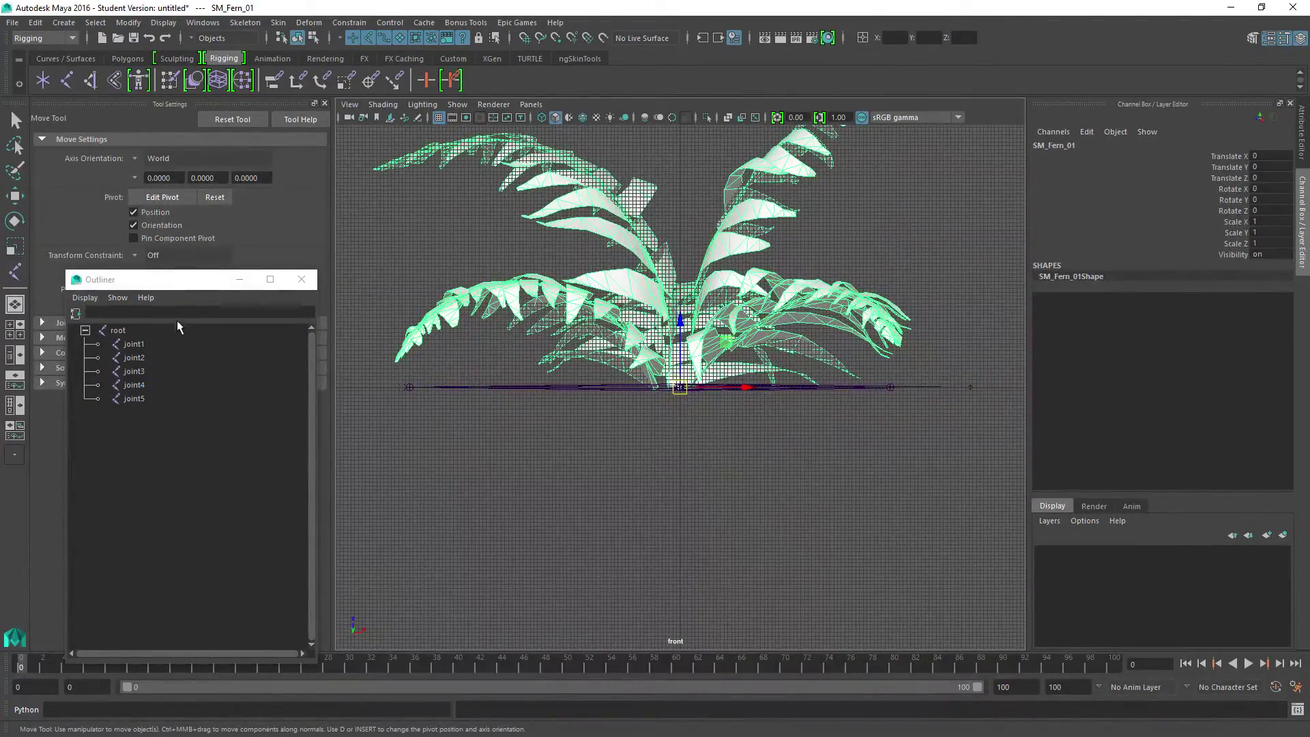
left_click(134, 359)
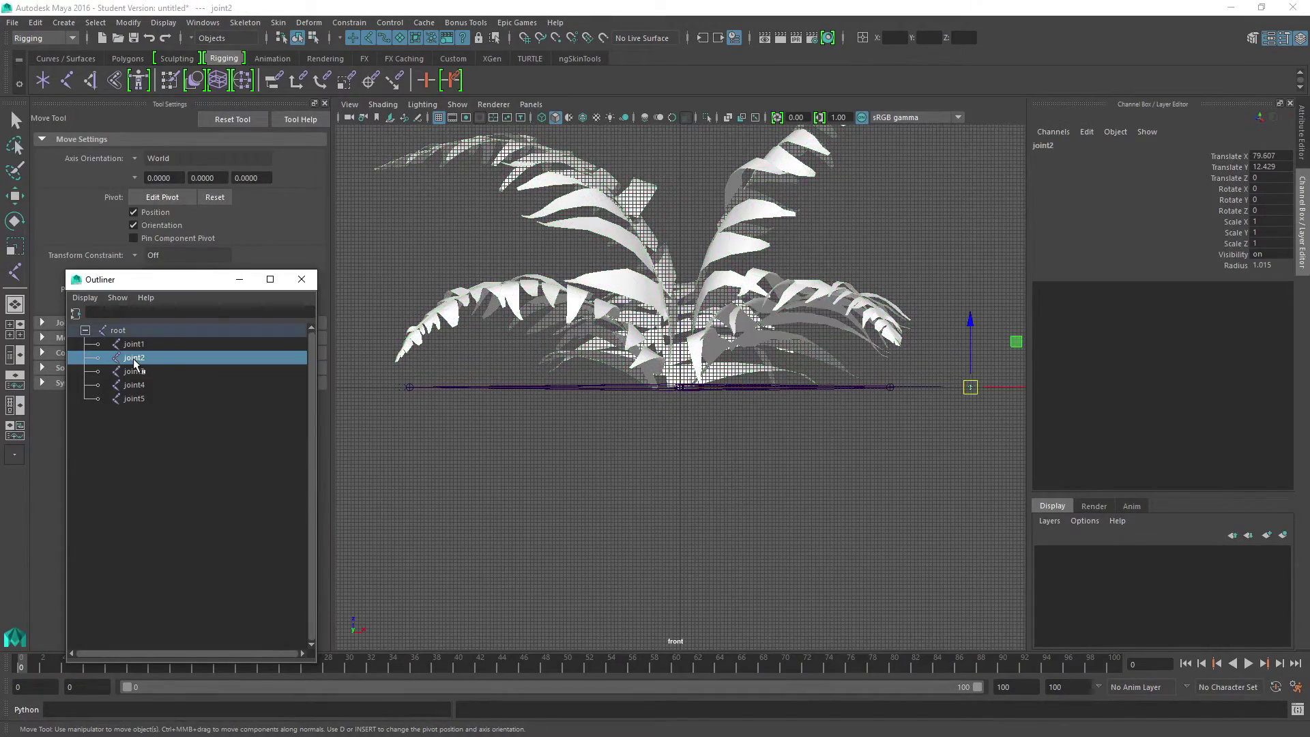
scroll(904, 311, "down", 3)
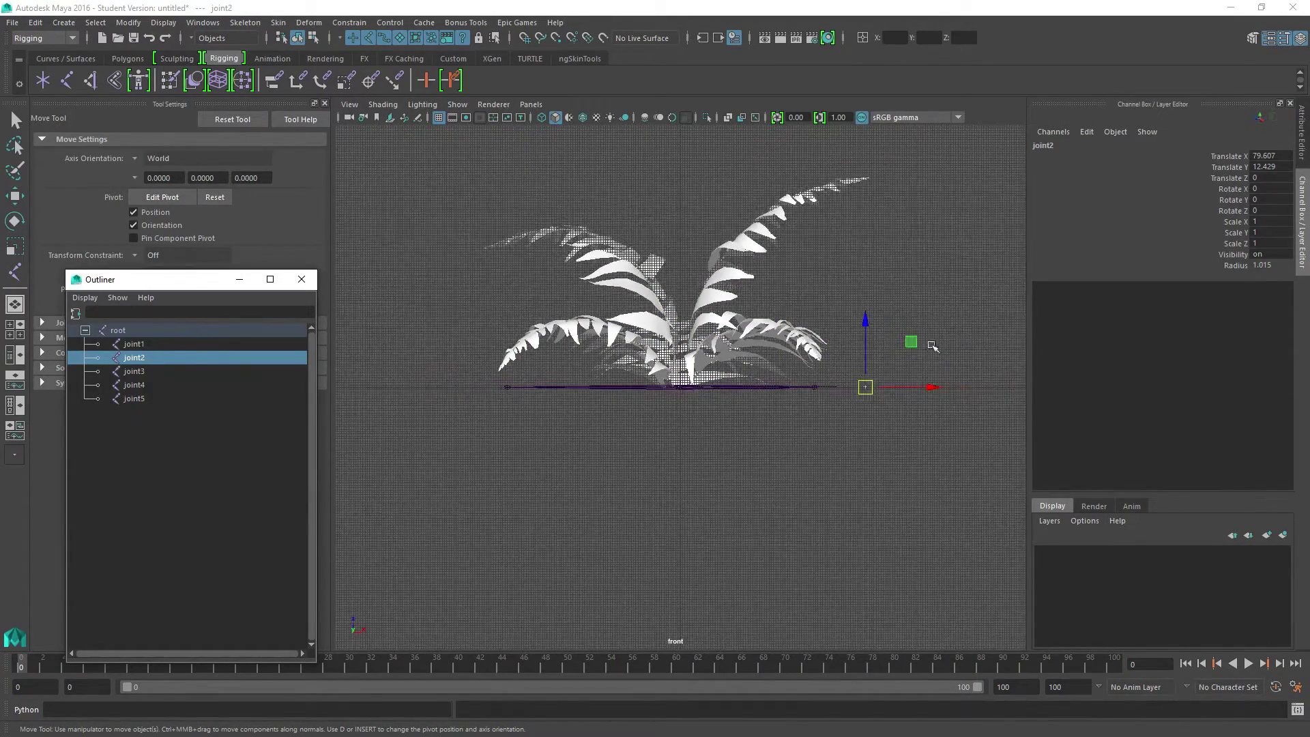
left_click_drag(864, 317, 908, 115)
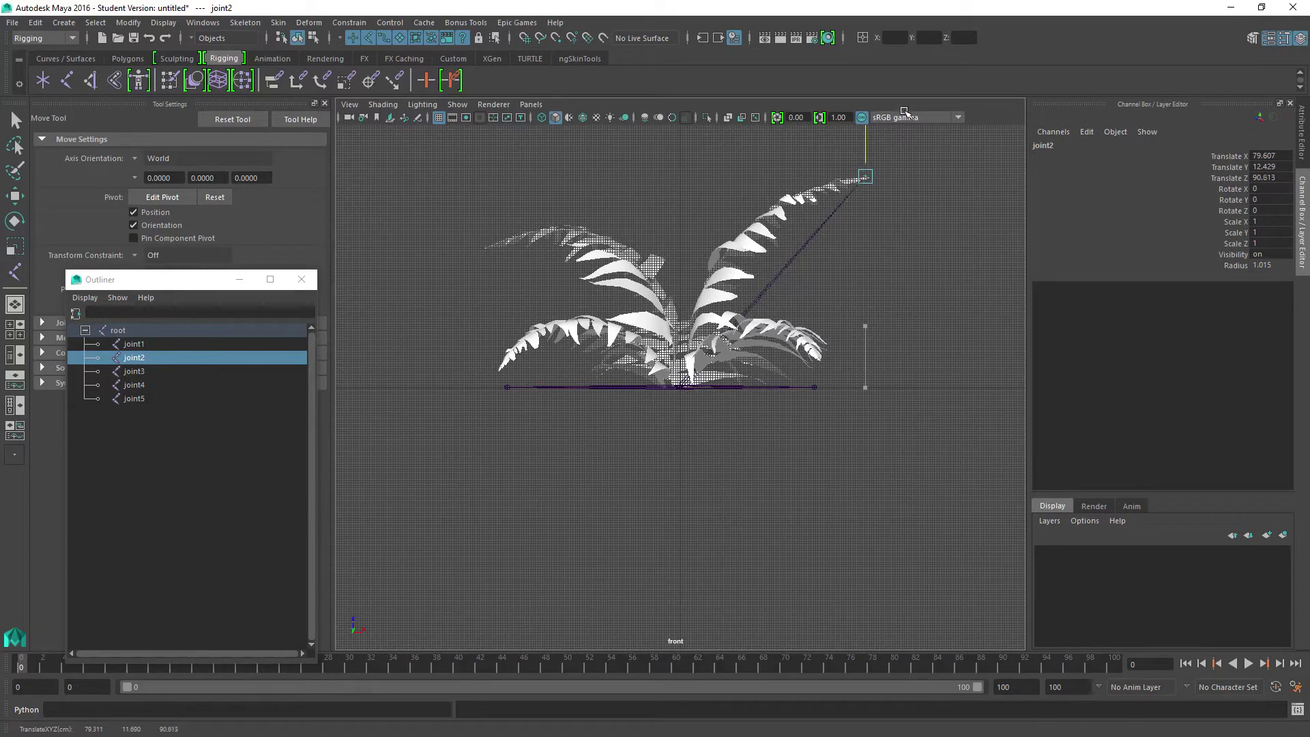
Step: Raise joint3, joint4 and joint5 to their frond tips in the front view, at Translate Z of about 13, 9 and 60.5
left_click(136, 371)
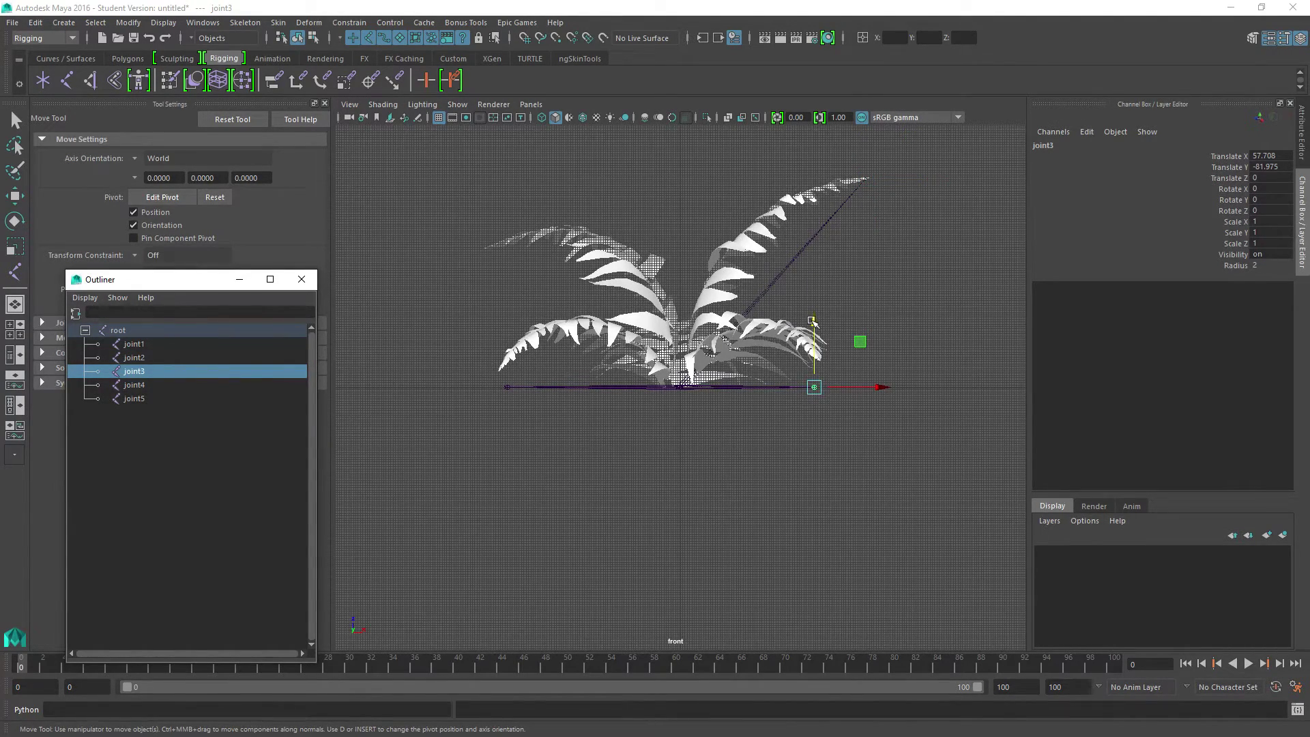
left_click_drag(812, 321, 812, 290)
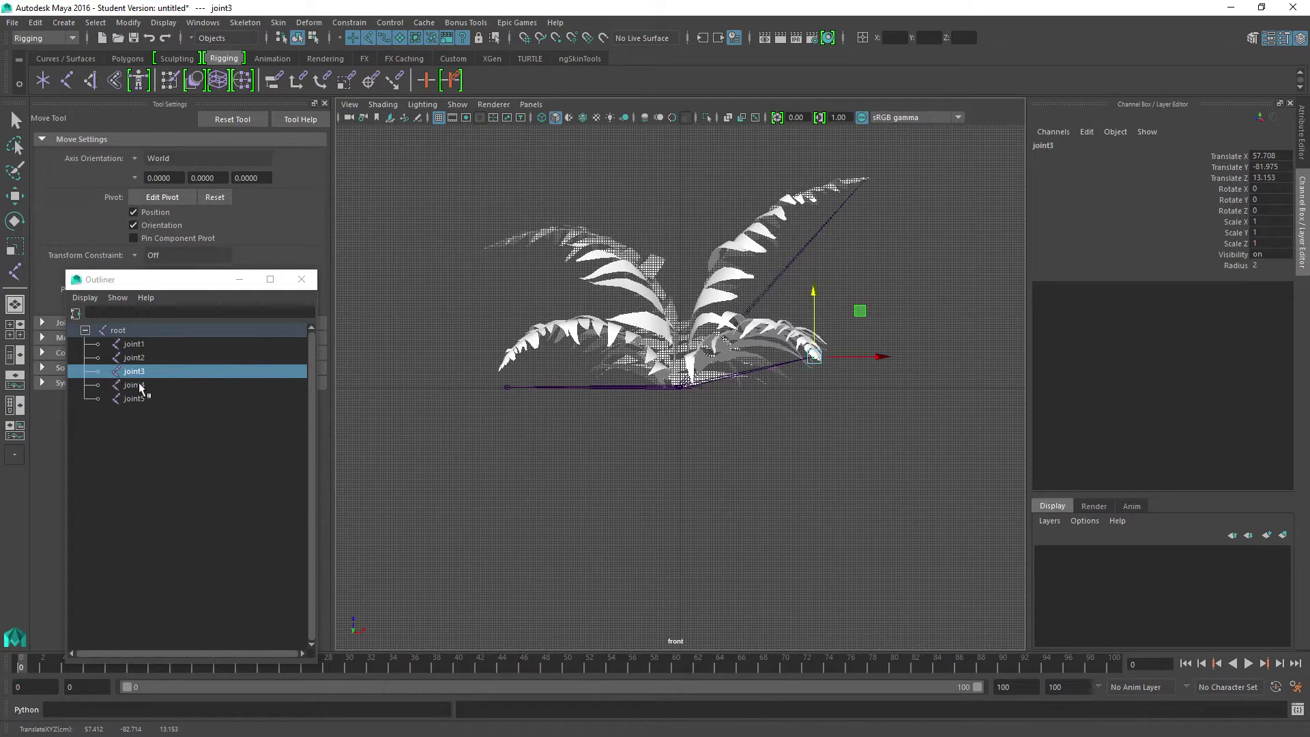
left_click(140, 386)
left_click_drag(508, 322, 522, 181)
left_click(135, 399)
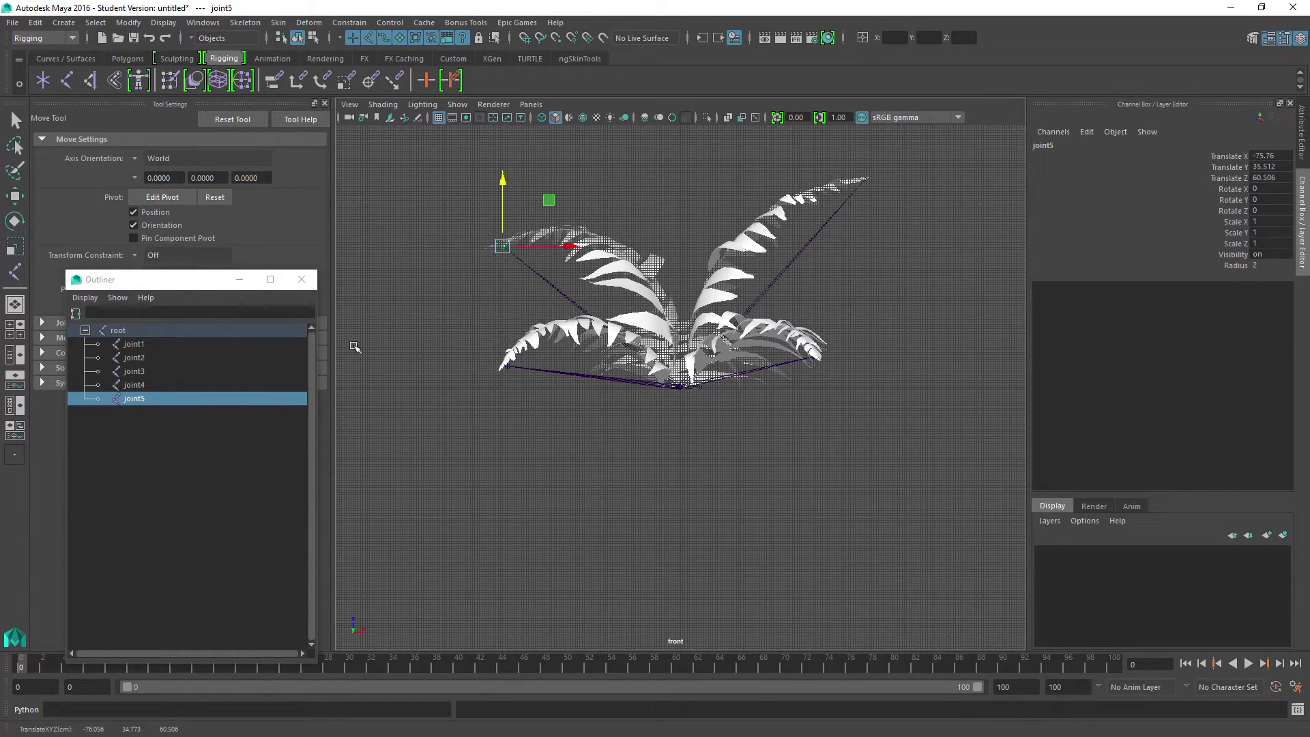
Step: In the side view, raise joint1 to its frond's tip, at a Translate Z of about 20
left_click(131, 345)
key("space")
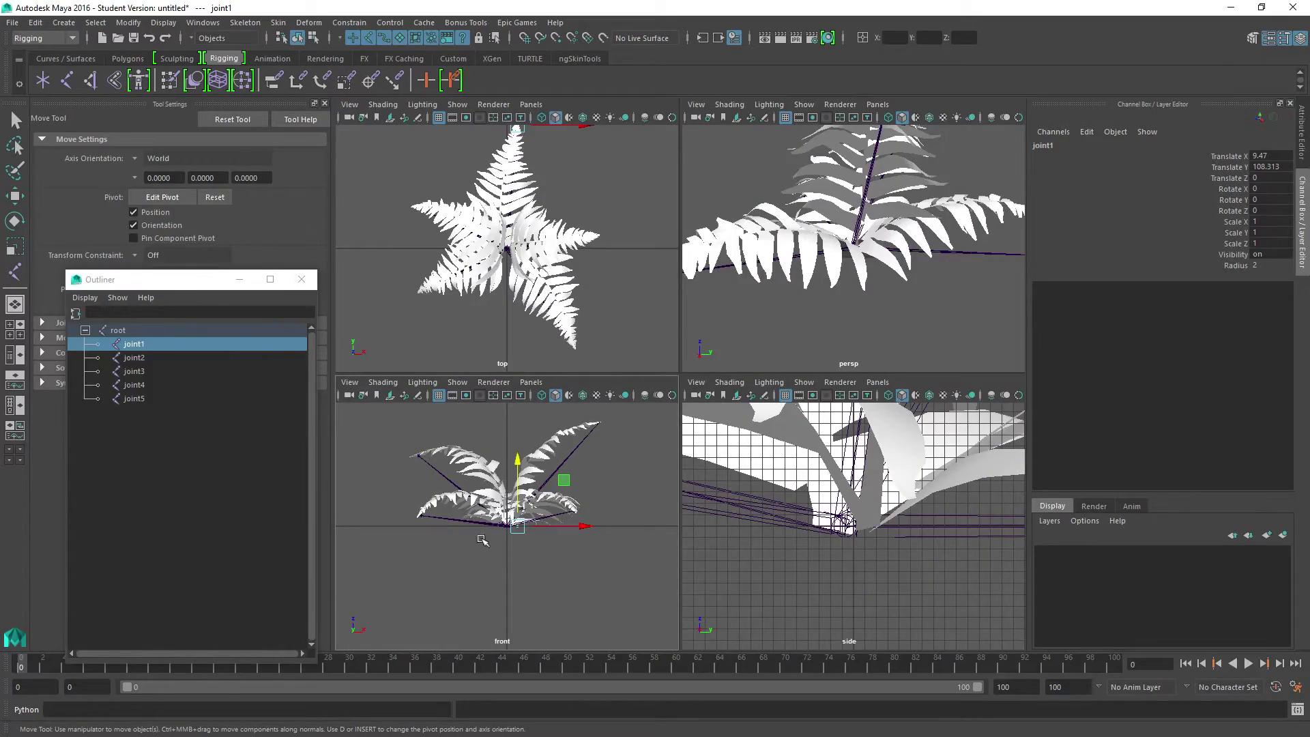
key("Up")
key("space")
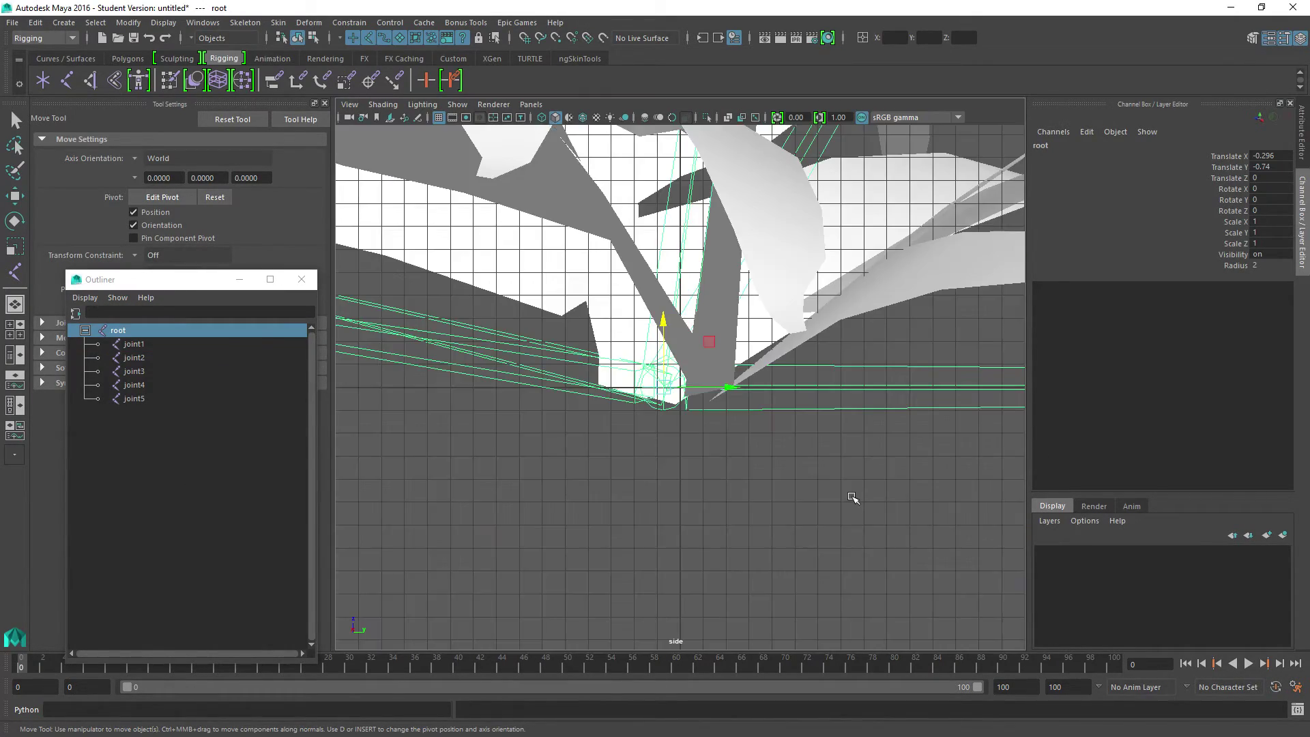
scroll(853, 498, "down", 10)
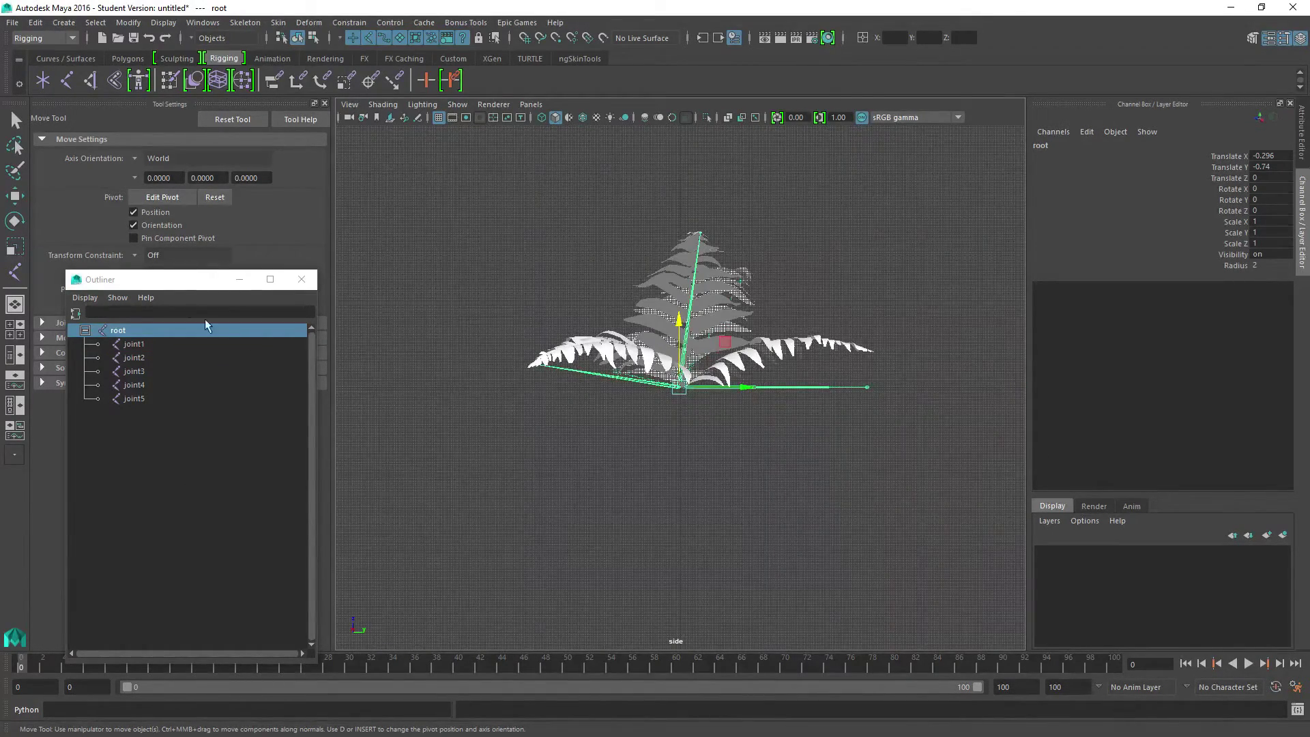
left_click(135, 345)
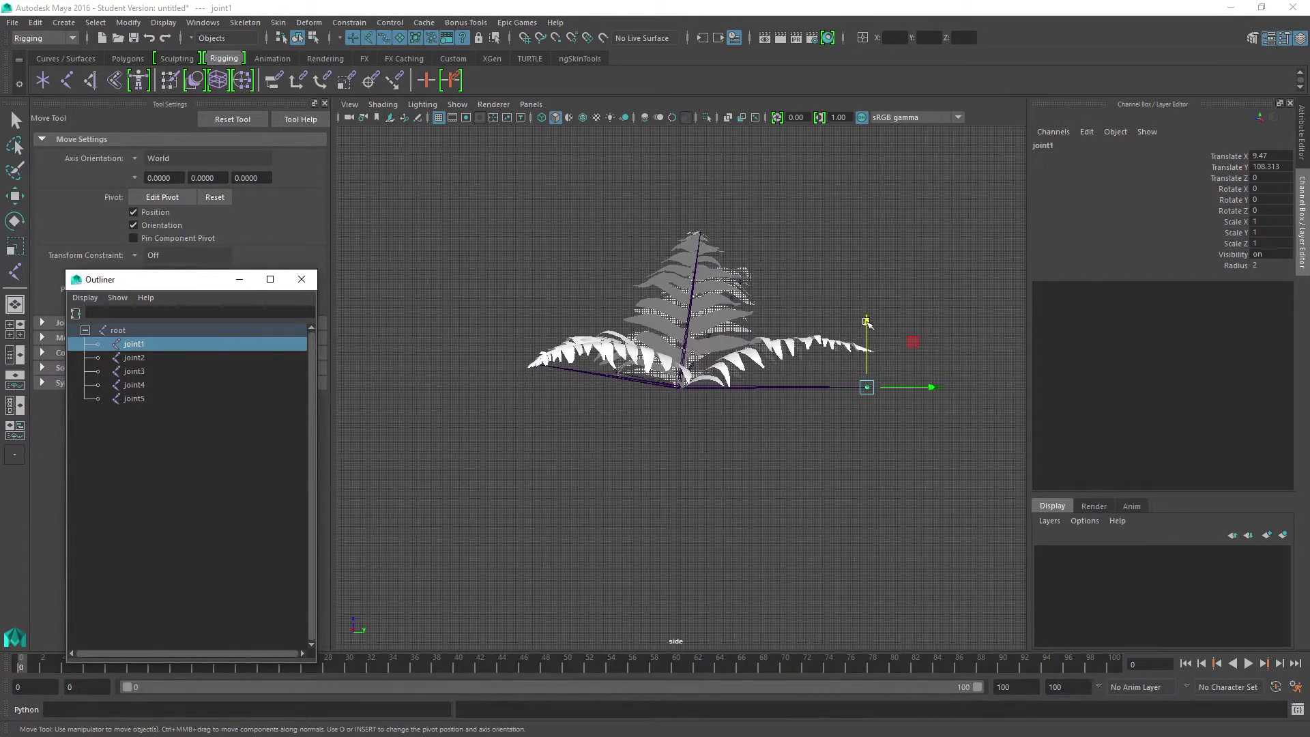
left_click_drag(868, 324, 867, 287)
Step: Inspect how the joints line up with the frond tips from different angles in the perspective view
key("space")
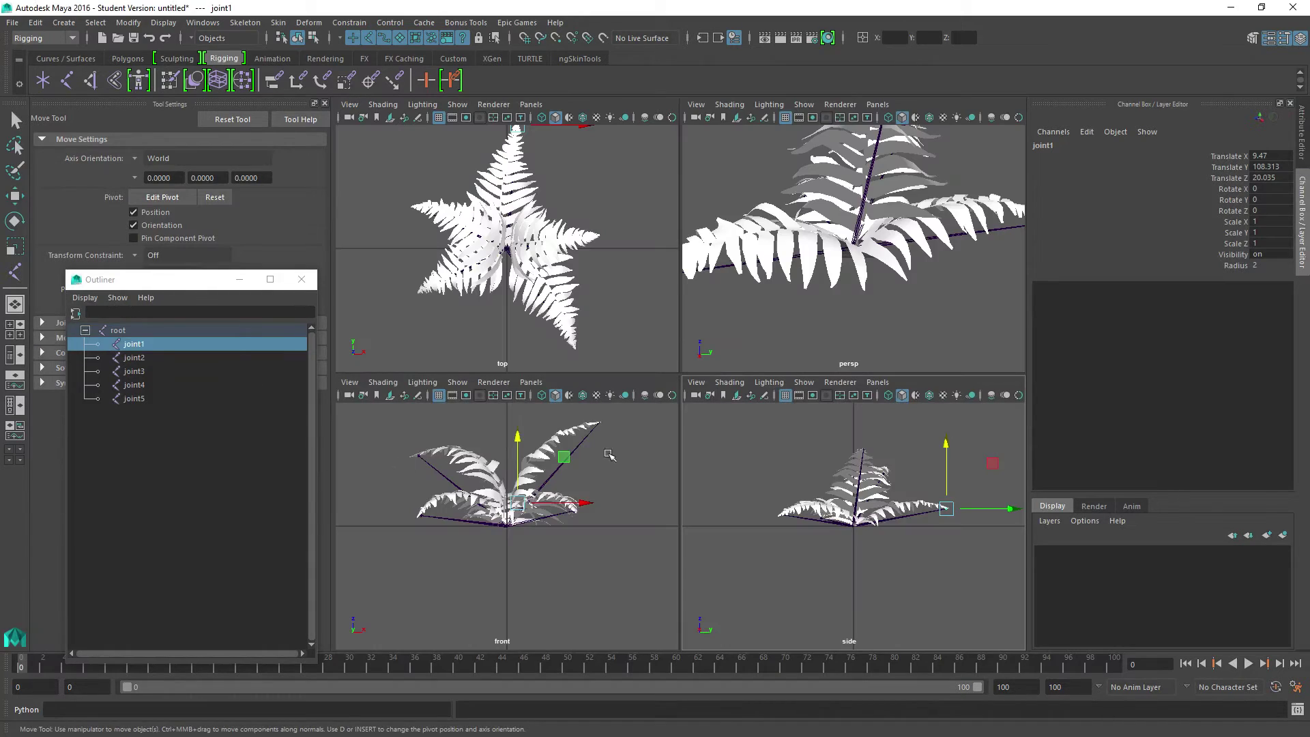
left_click(846, 212)
key("space")
scroll(761, 307, "down", 8)
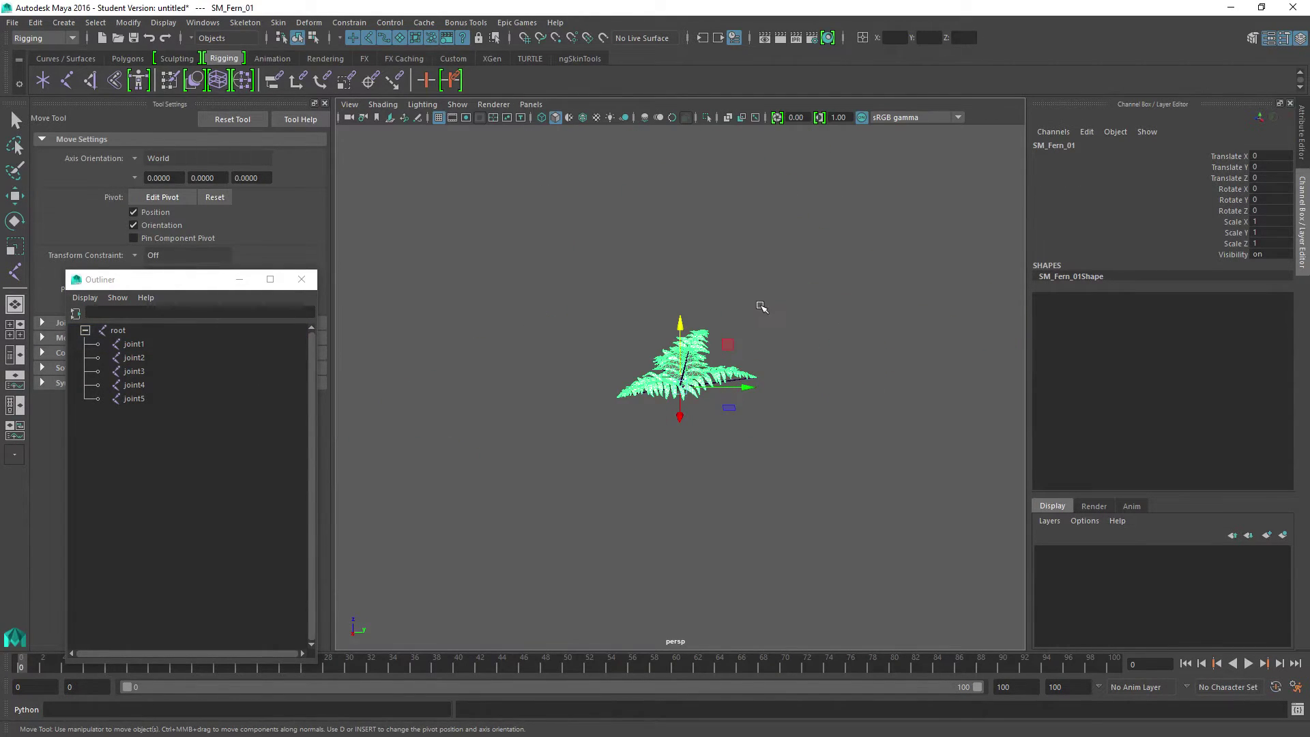
scroll(678, 346, "up", 4)
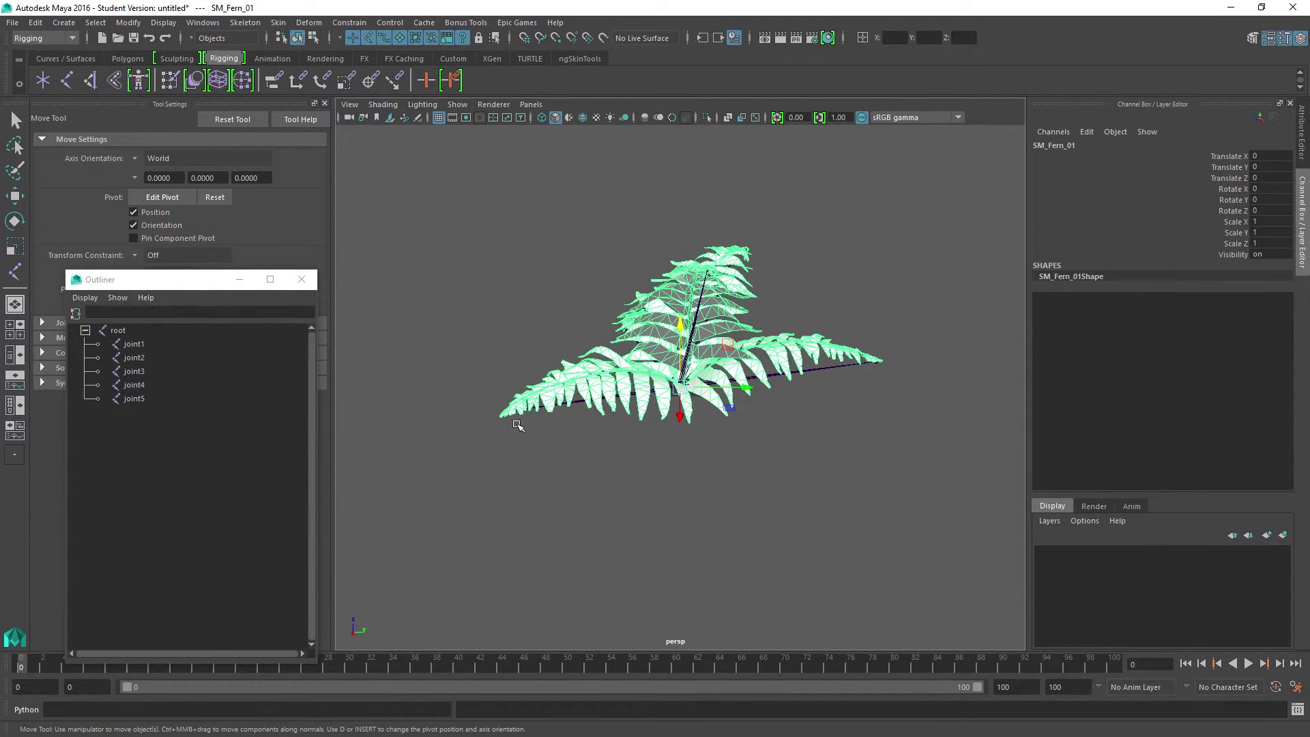
left_click_drag(433, 402, 628, 373, "alt")
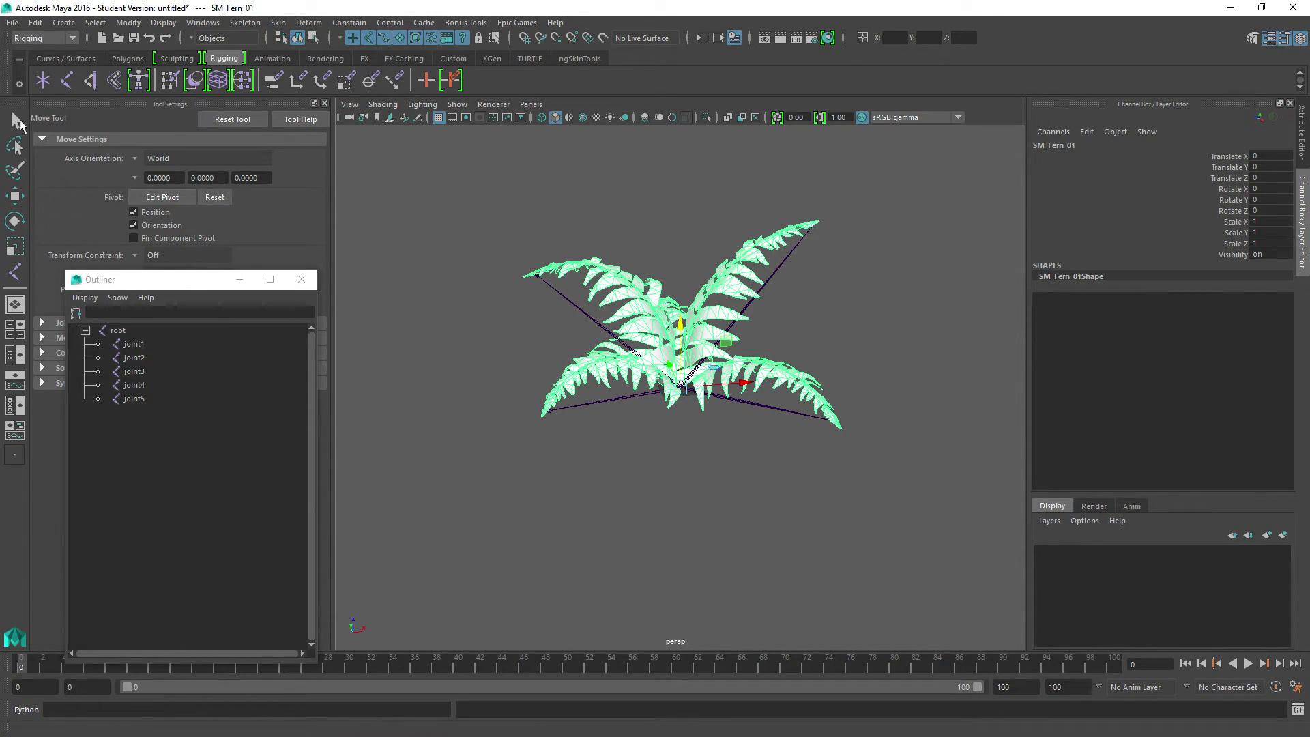
Step: Try moving joint5 slightly off its frond's tip, and undo that move
left_click(15, 196)
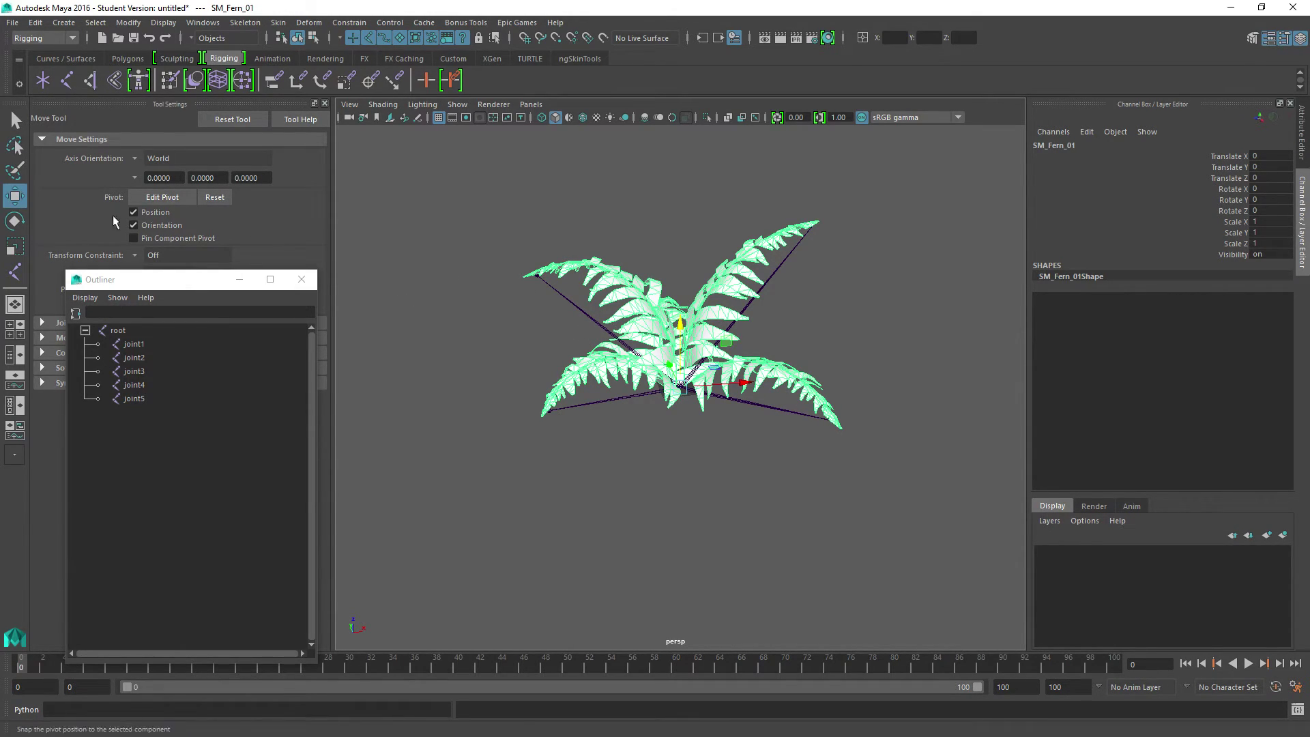
left_click(537, 278)
mouse_move(581, 227)
left_mouse_down()
mouse_move(686, 197)
mouse_move(574, 220)
left_mouse_up()
key("ctrl+z")
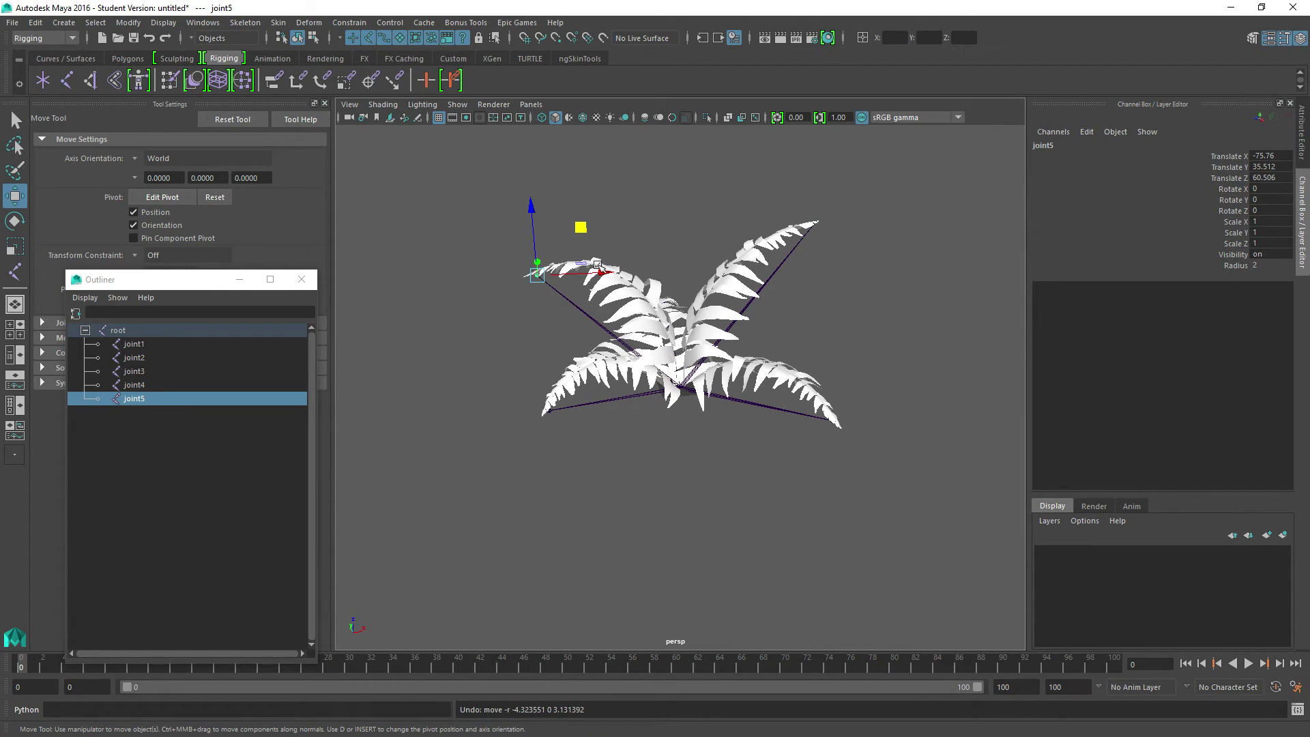
Step: Rename joint1 as branch1 and joint2 as branch2
left_click(136, 344)
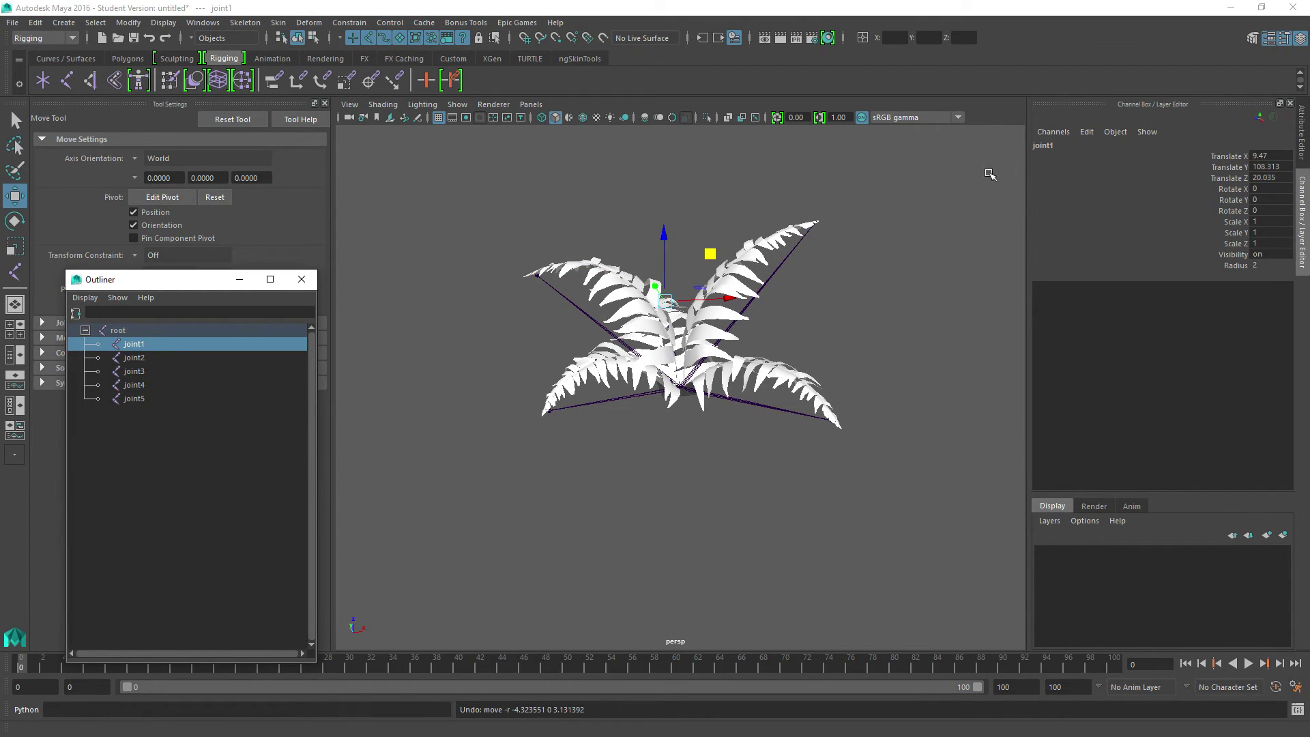
double_click(1052, 149)
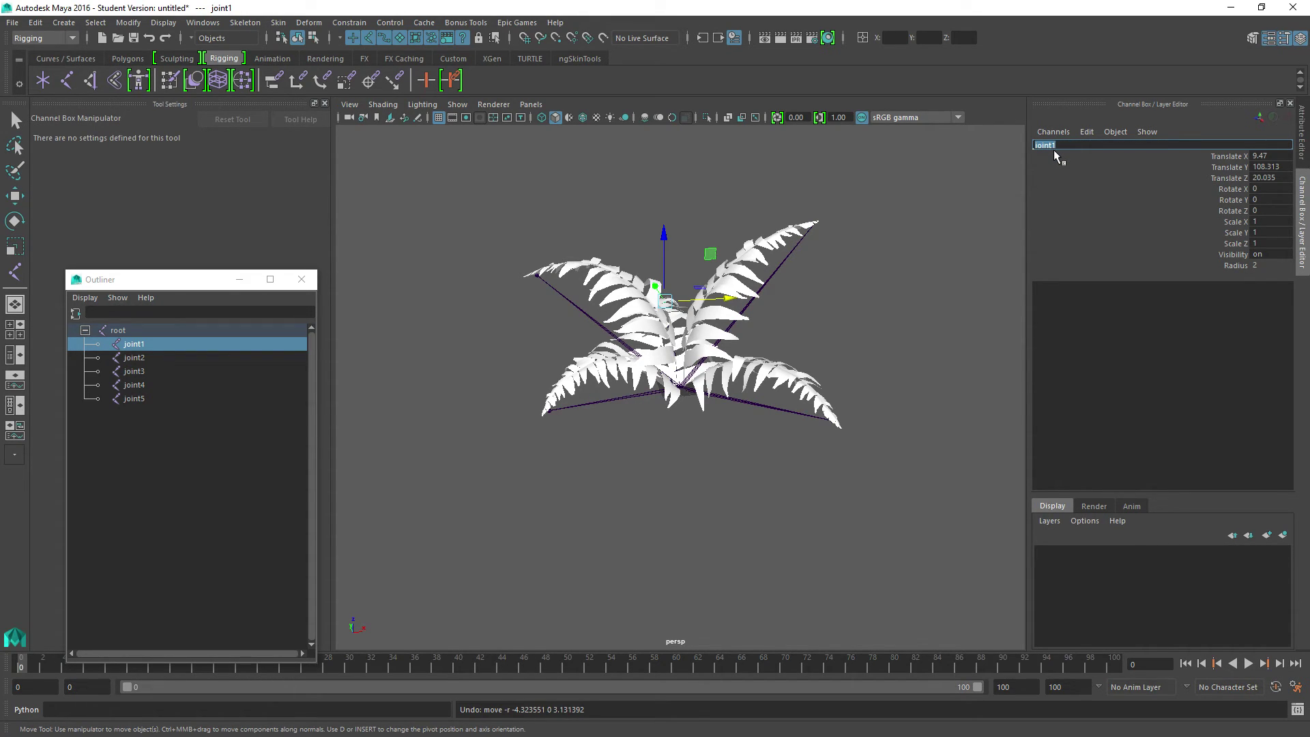
type("branch1")
key("Return")
left_click(139, 358)
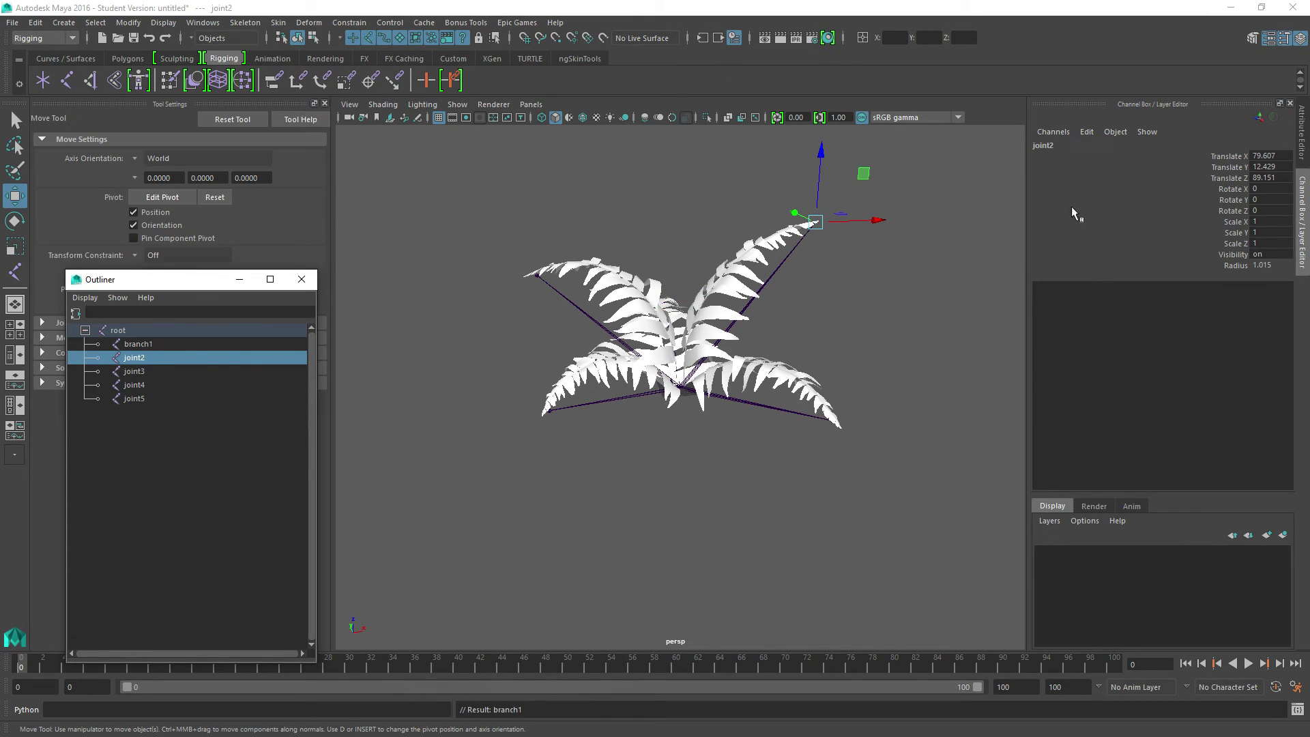
double_click(1071, 146)
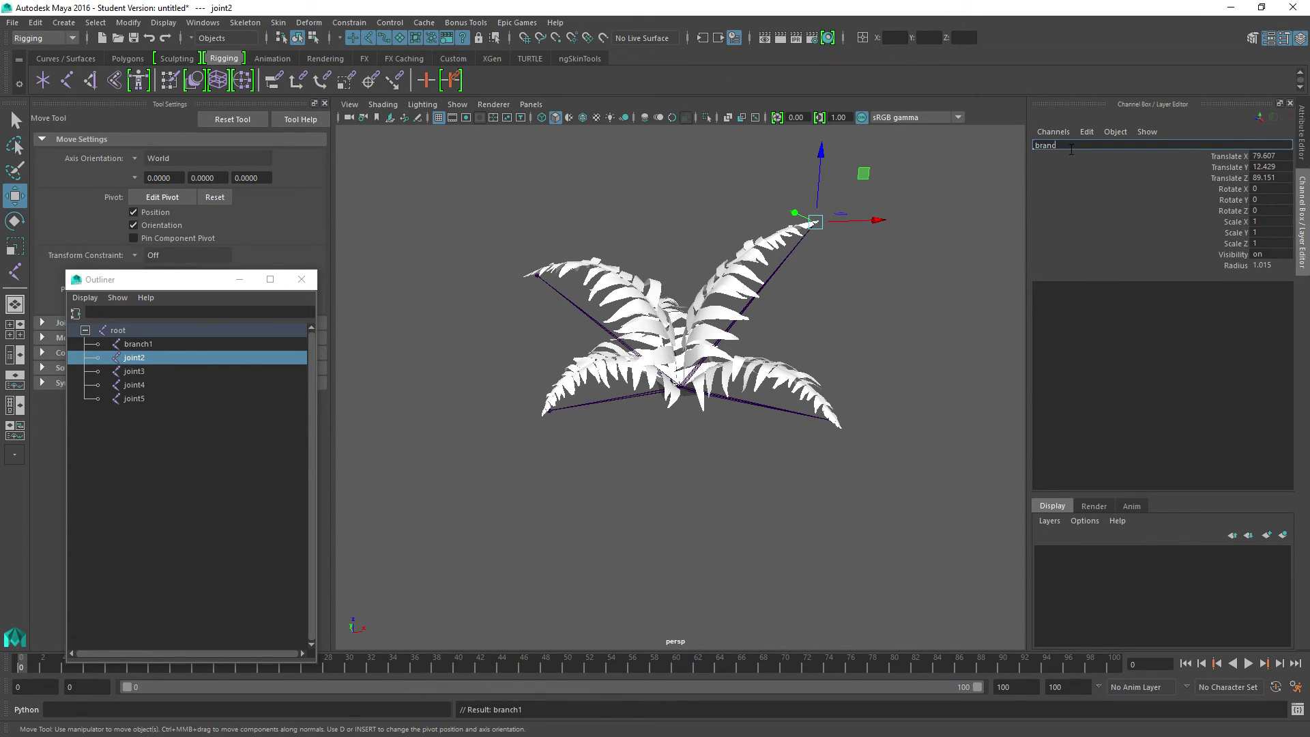
type("branch2")
key("Return")
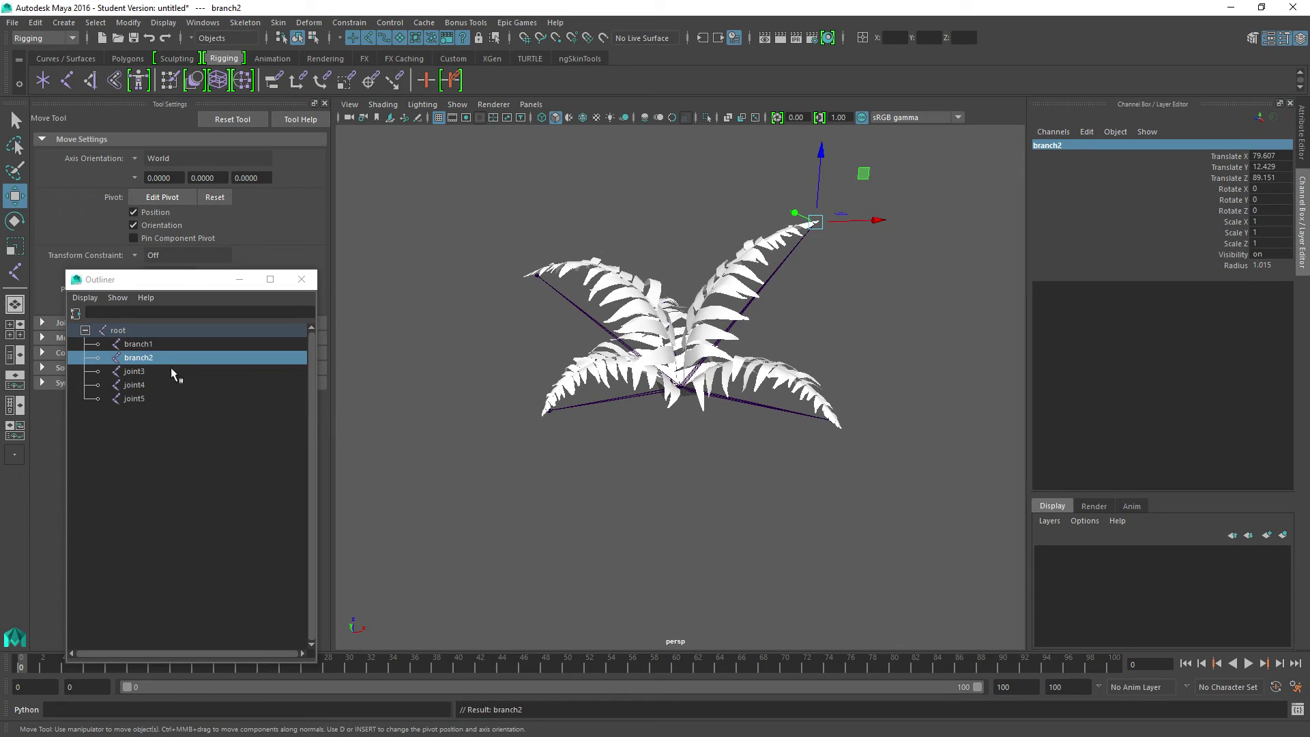
Step: Rename joint3 as branch3 and joint4 as branch4
left_click(136, 372)
double_click(1044, 145)
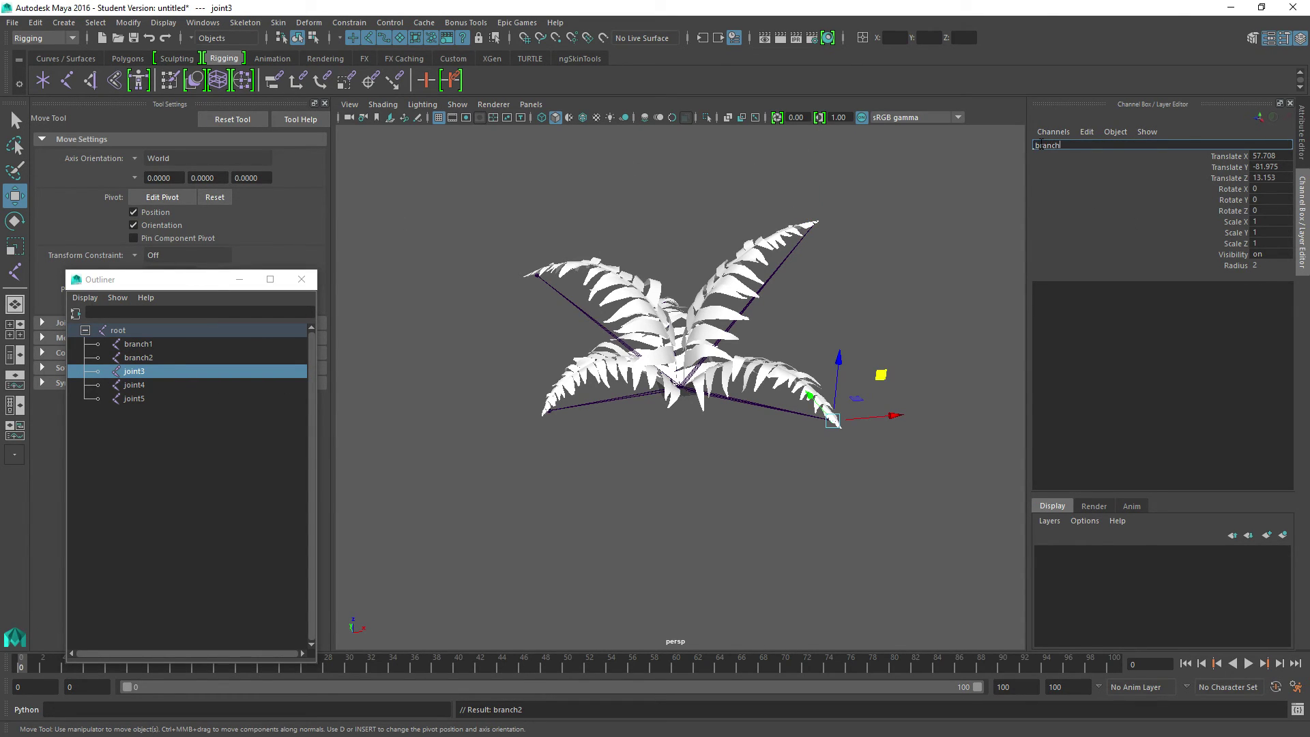
type("branch3")
key("Return")
left_click(135, 385)
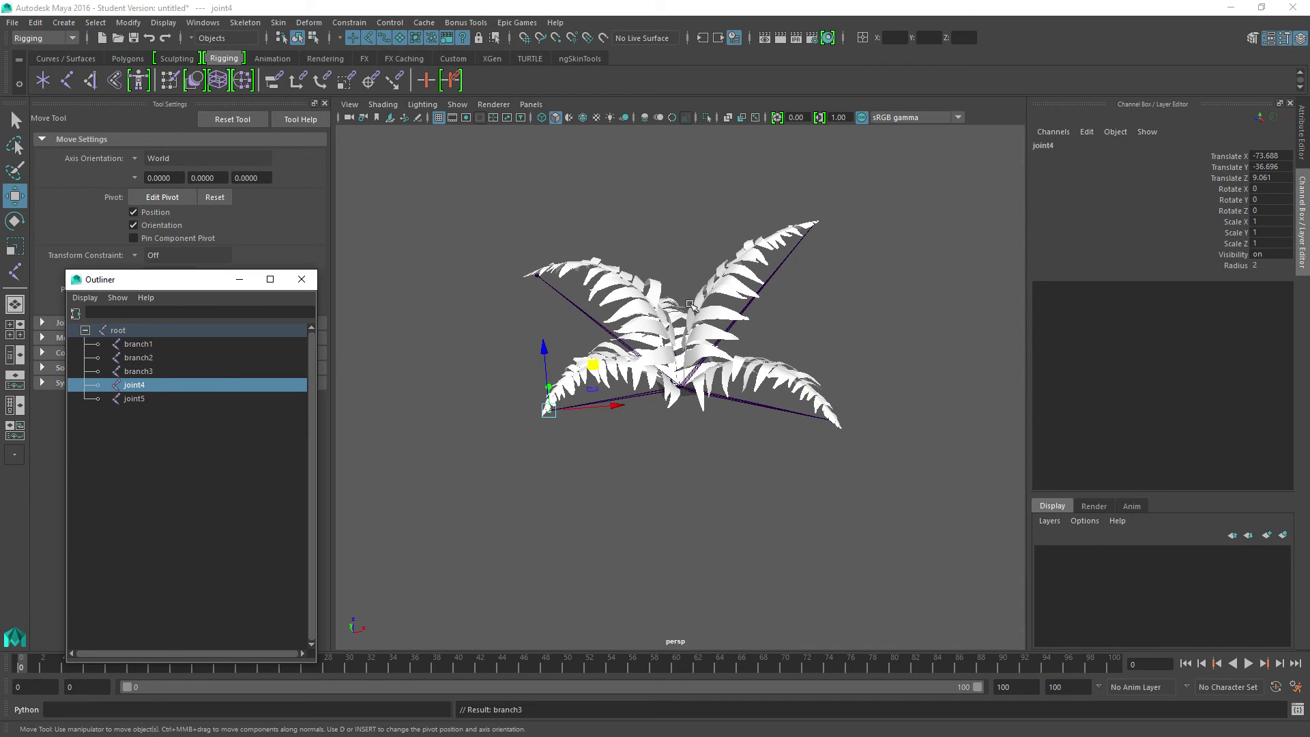
double_click(1046, 145)
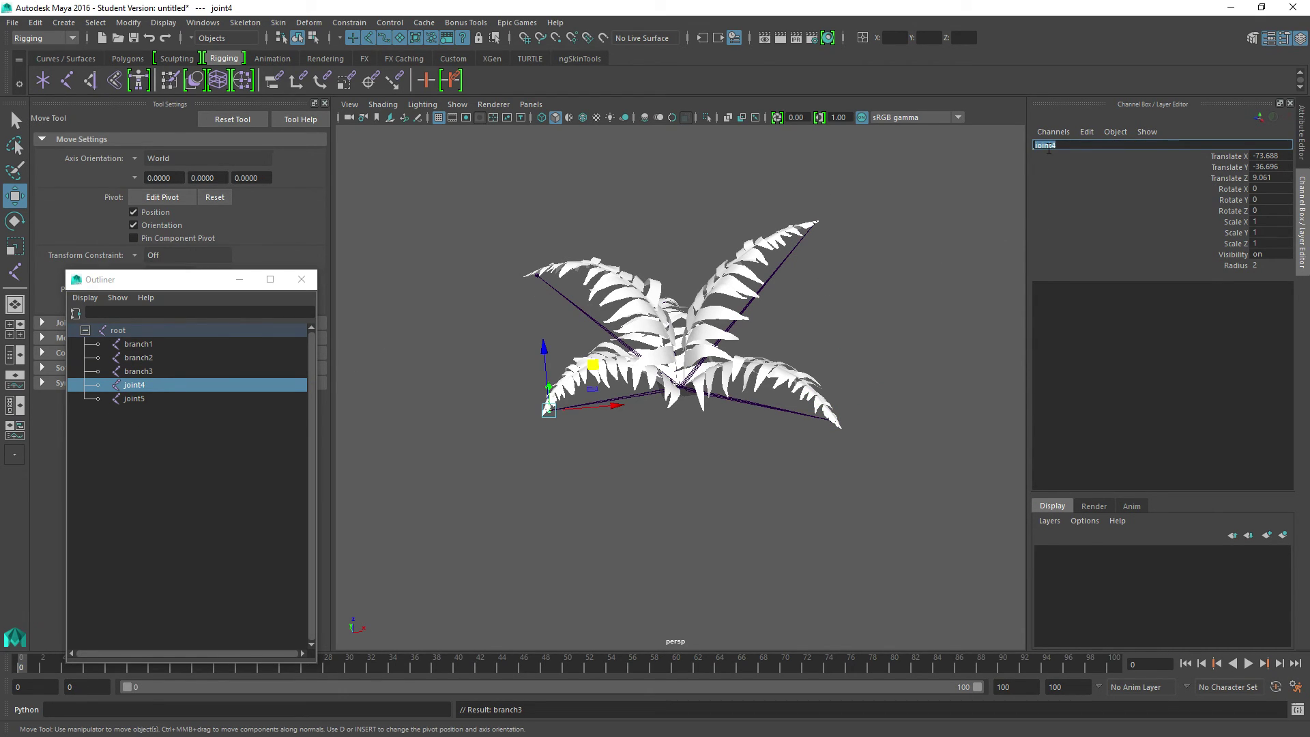
type("branch4")
Step: Rename joint5 as branch5 and clear the selection
left_click(182, 396)
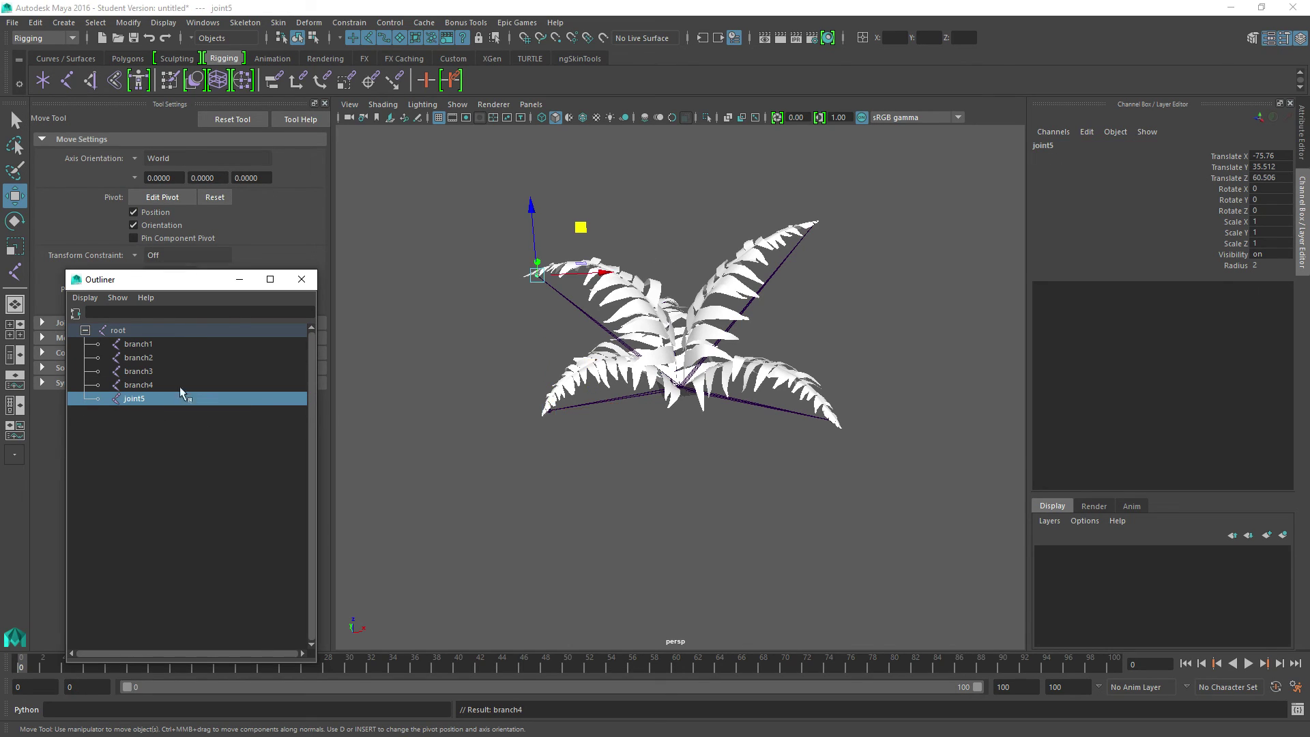
double_click(1057, 145)
type("branch")
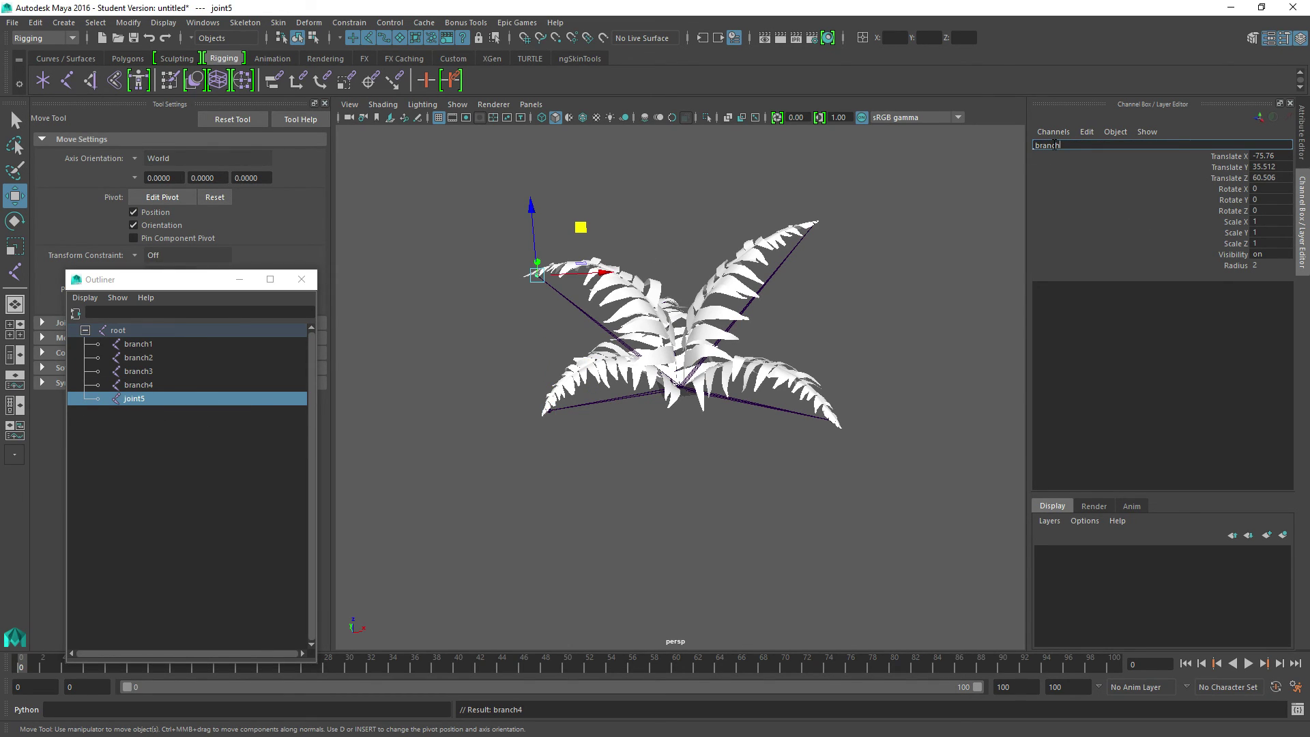
type("5")
key("Return")
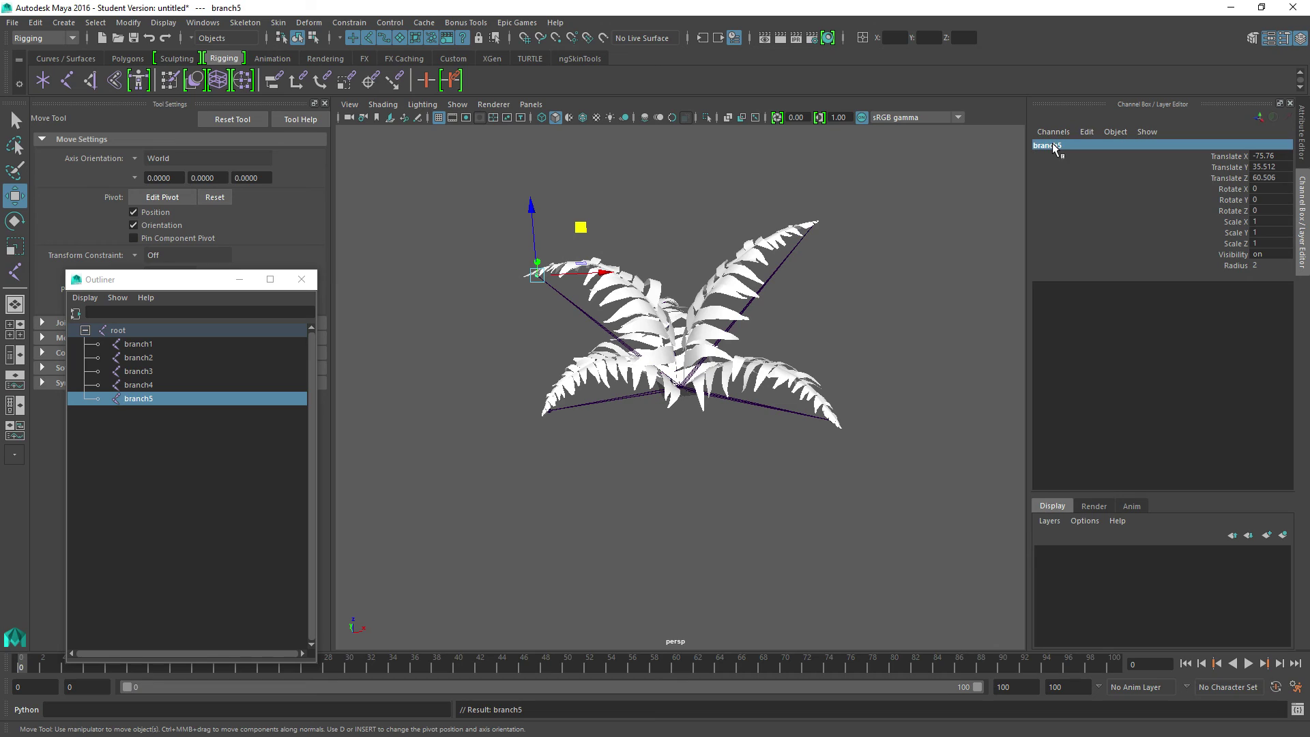
left_click(461, 349)
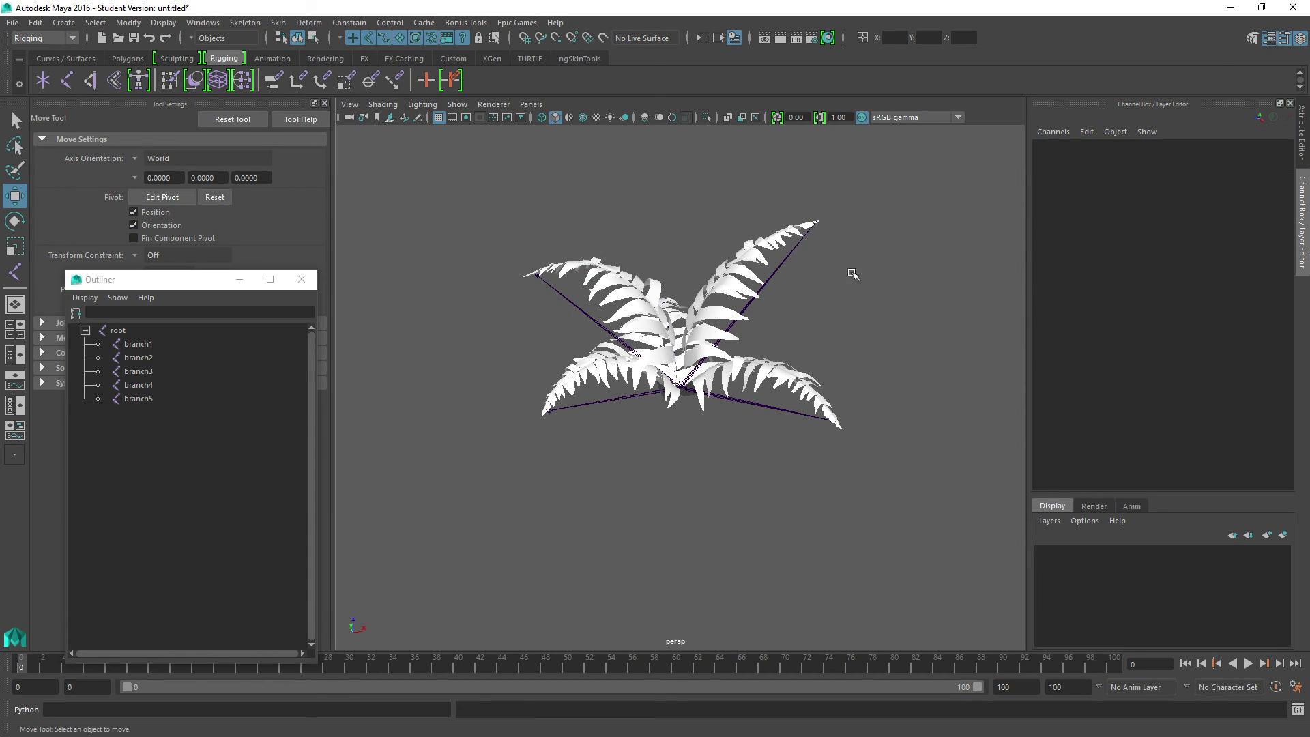